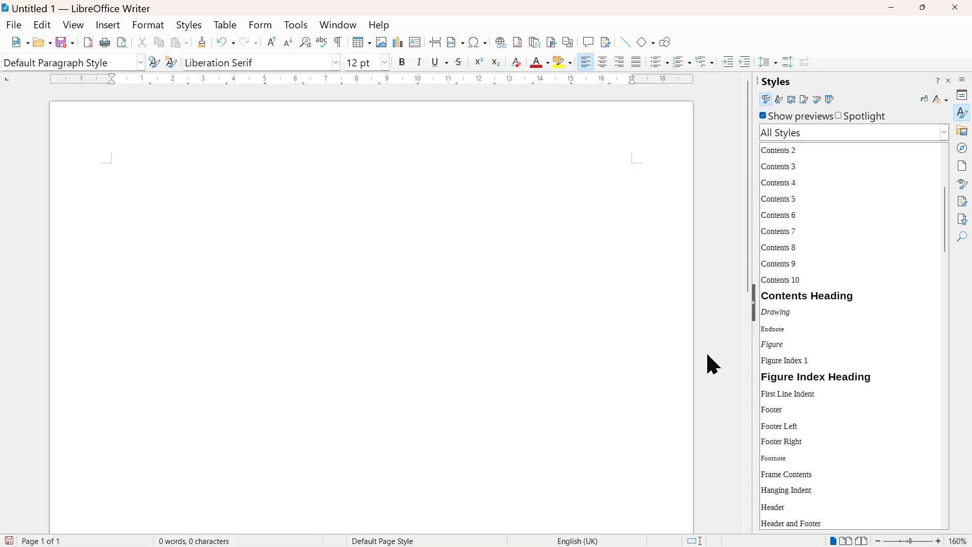
# Browse the paragraph styles and examine the font settings of the Default Paragraph Style
pyautogui.scroll(4, 815, 294)
pyautogui.scroll(-20, 816, 289)
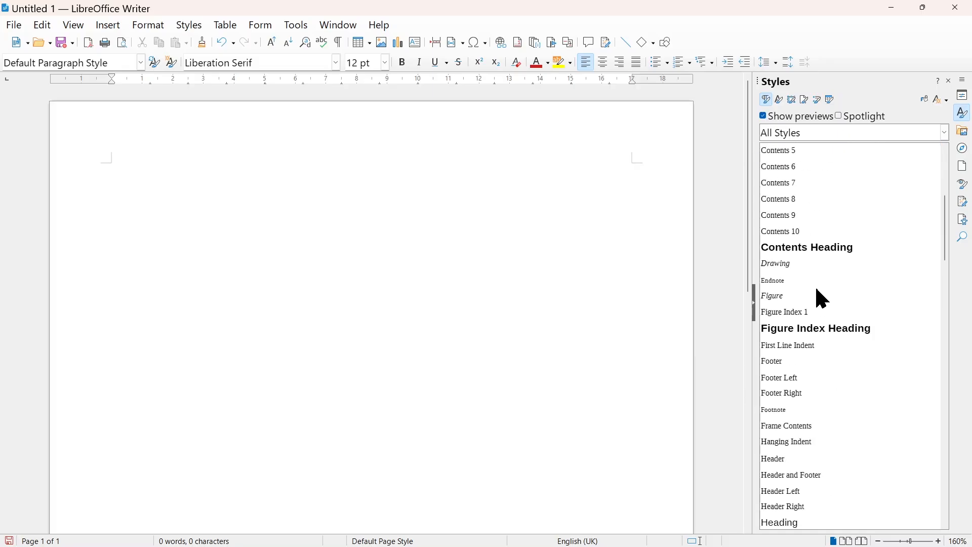
pyautogui.scroll(-7, 823, 299)
pyautogui.scroll(20, 824, 299)
pyautogui.scroll(10, 824, 299)
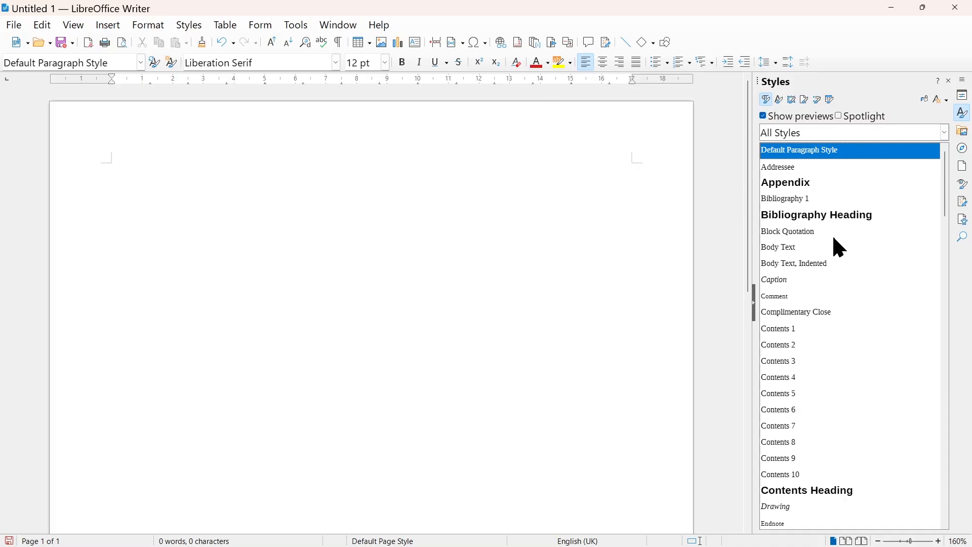
pyautogui.rightClick(804, 150)
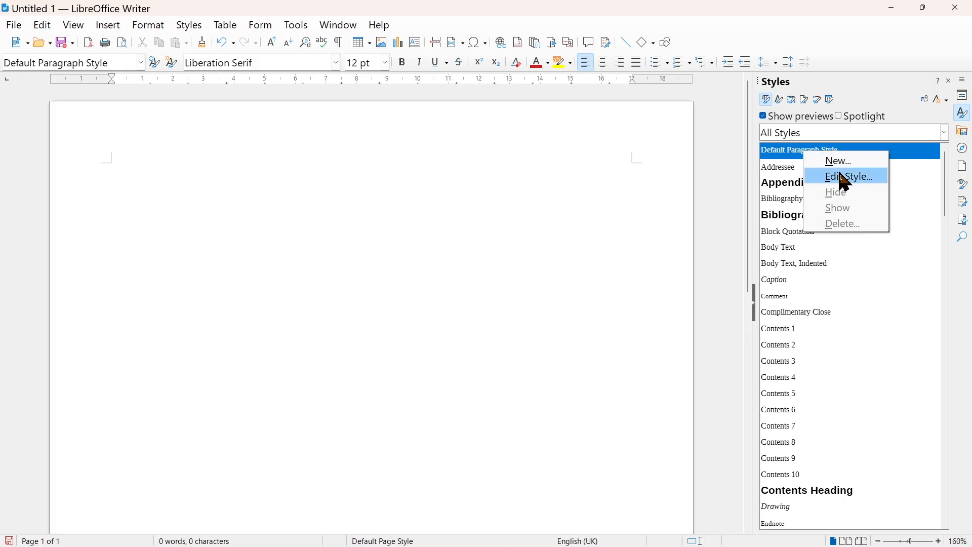
pyautogui.click(847, 178)
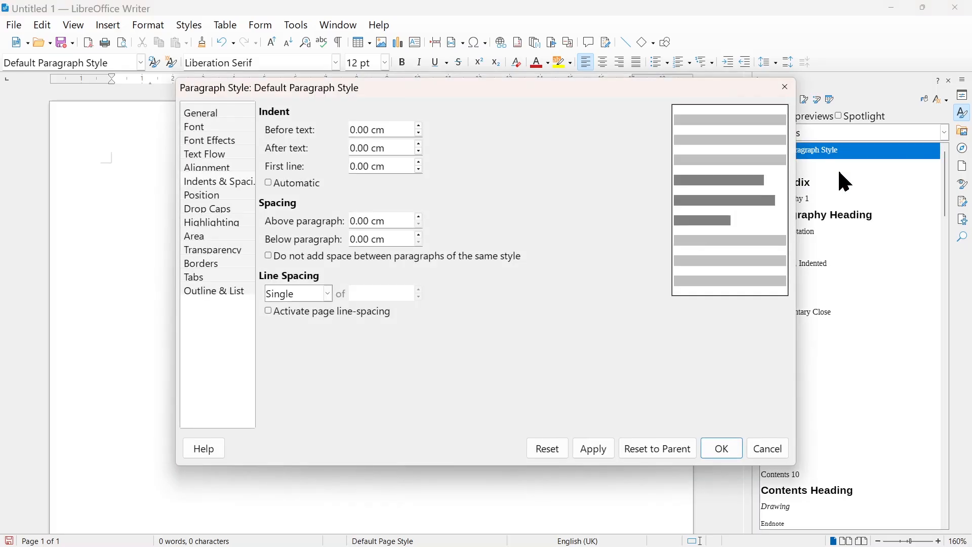
pyautogui.click(220, 127)
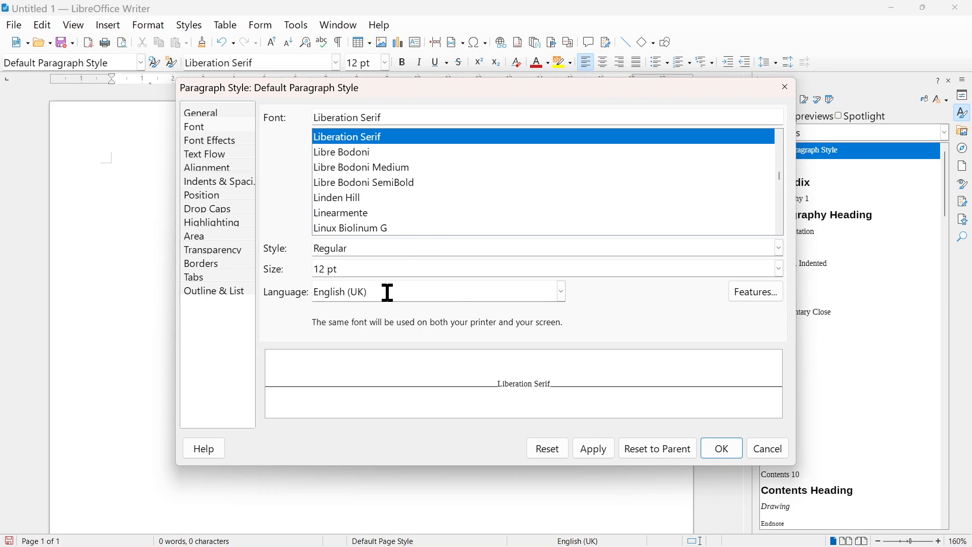
pyautogui.click(732, 449)
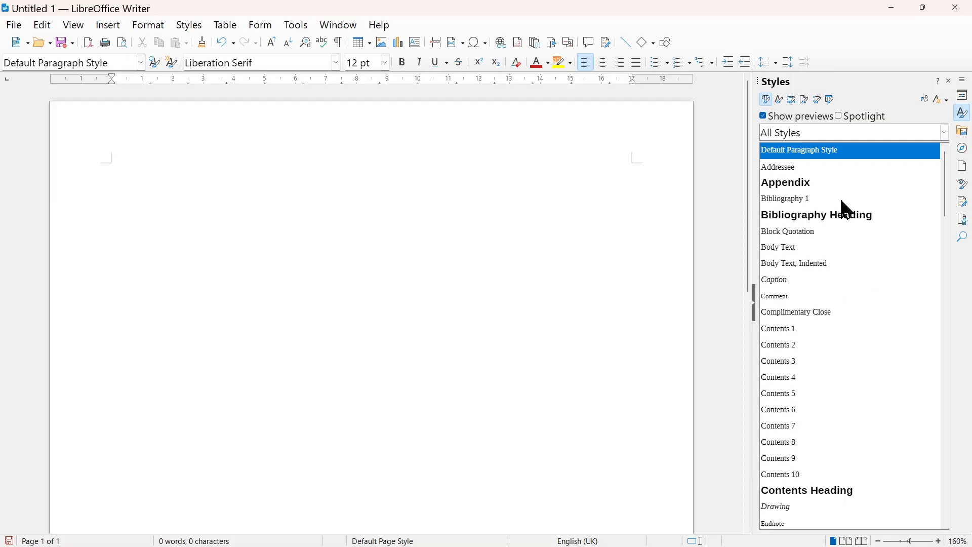
# Start a new paragraph style and set it to inherit from Default Paragraph Style
pyautogui.rightClick(835, 281)
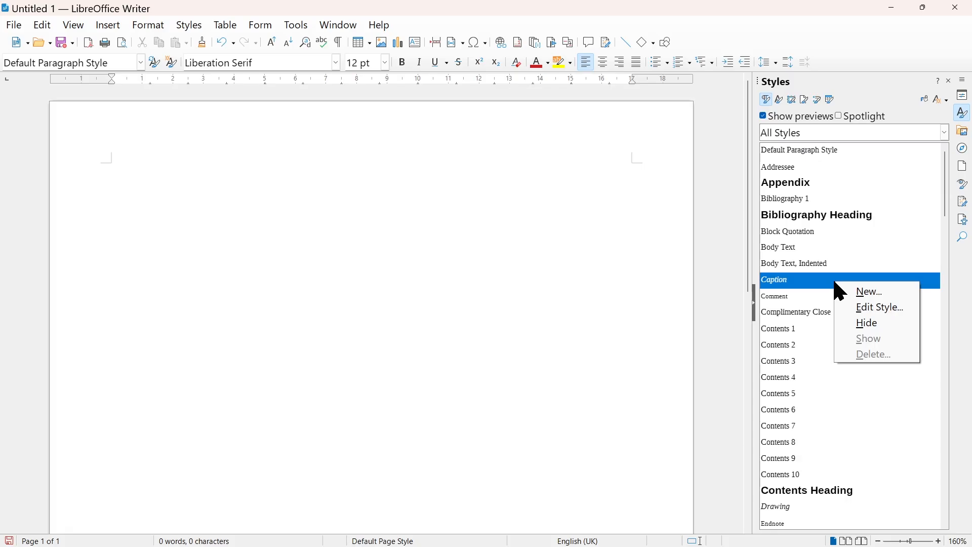
pyautogui.click(862, 294)
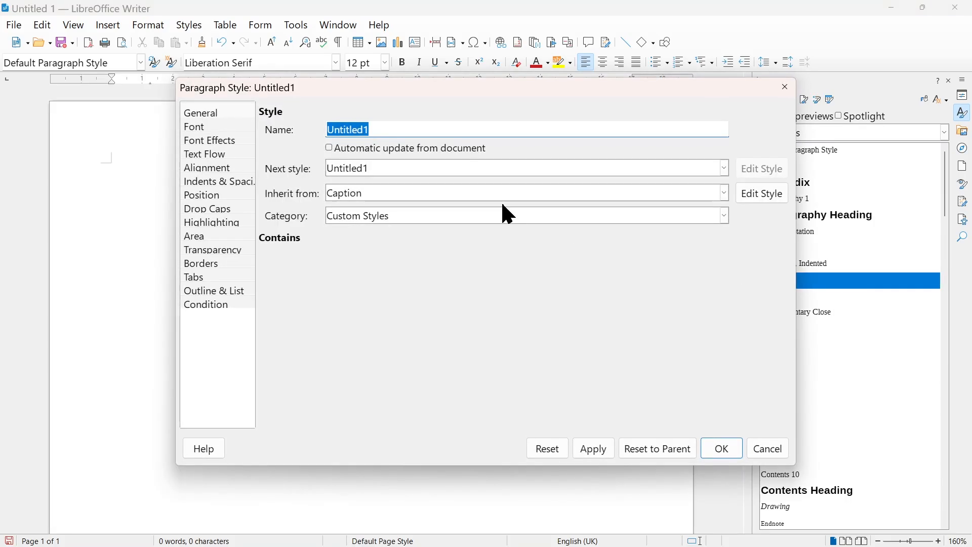
pyautogui.click(369, 193)
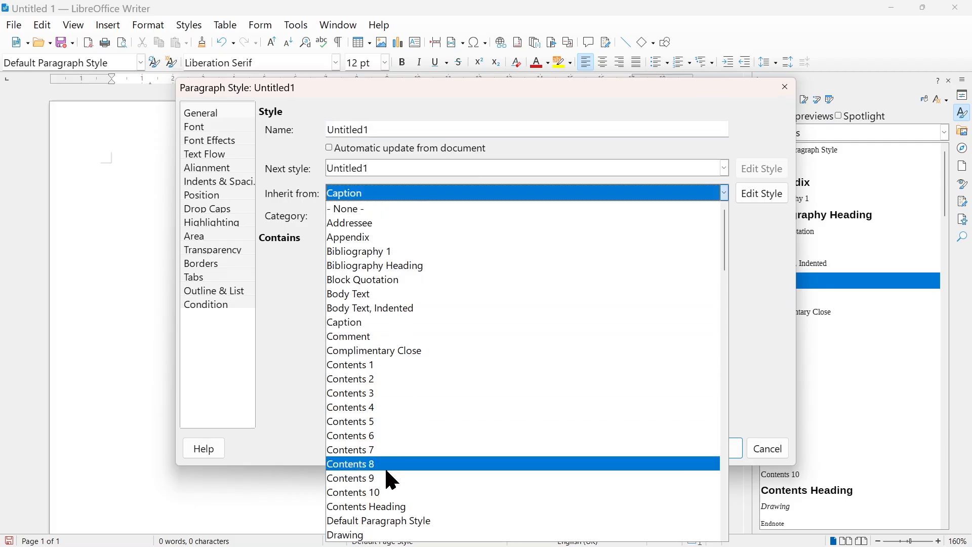
pyautogui.click(430, 520)
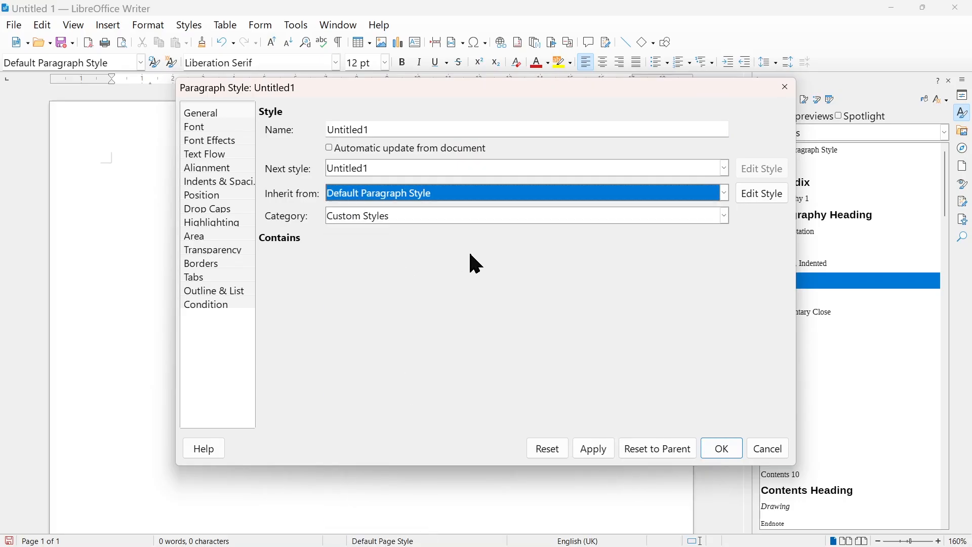
# Name the new paragraph style "Book matter - first paragraph" and check the choices for its next style
pyautogui.moveTo(386, 130); pyautogui.dragTo(283, 143)
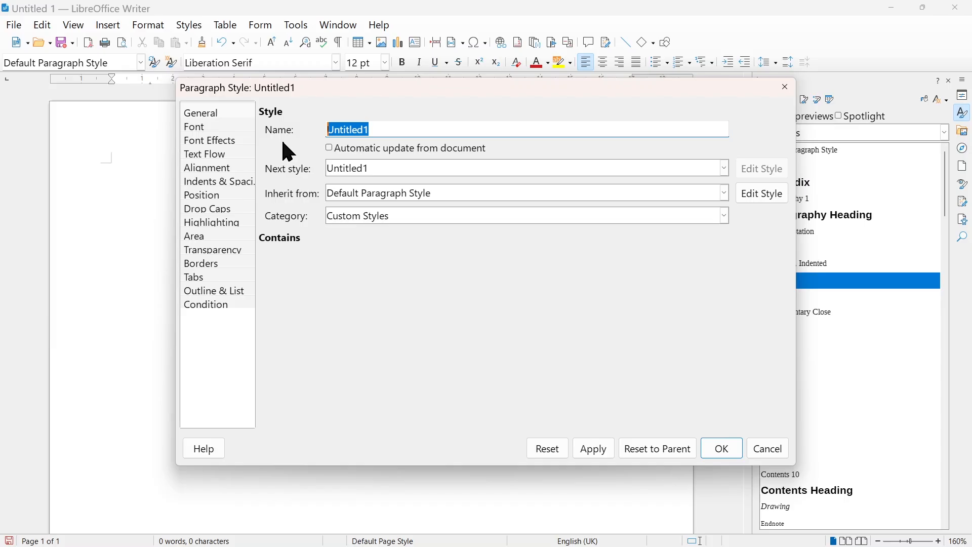
pyautogui.write('B')
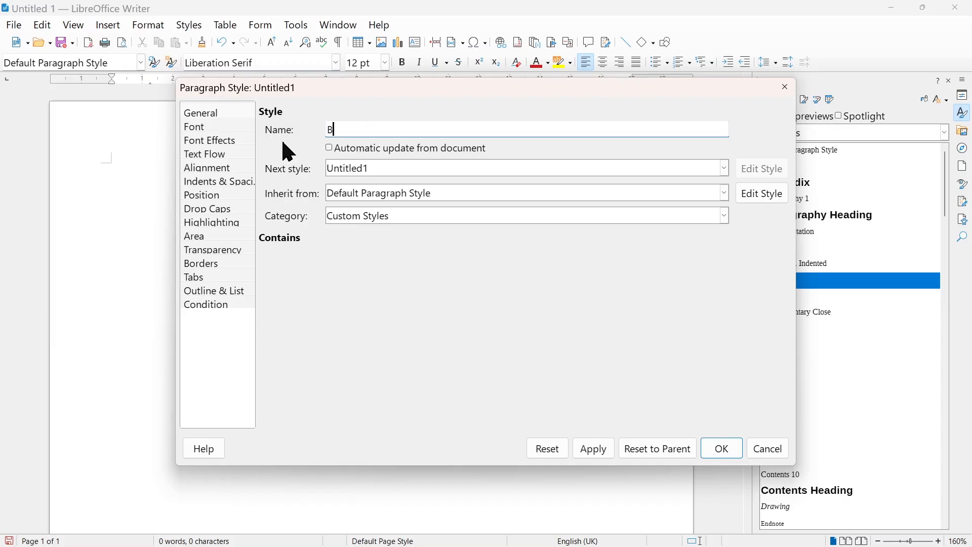
pyautogui.write('ook matter - first paragraph')
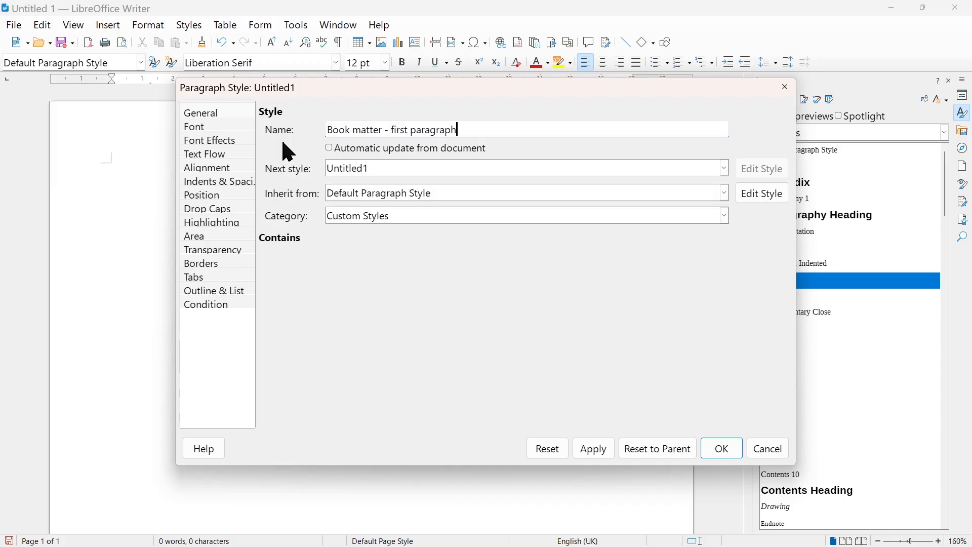
pyautogui.click(358, 170)
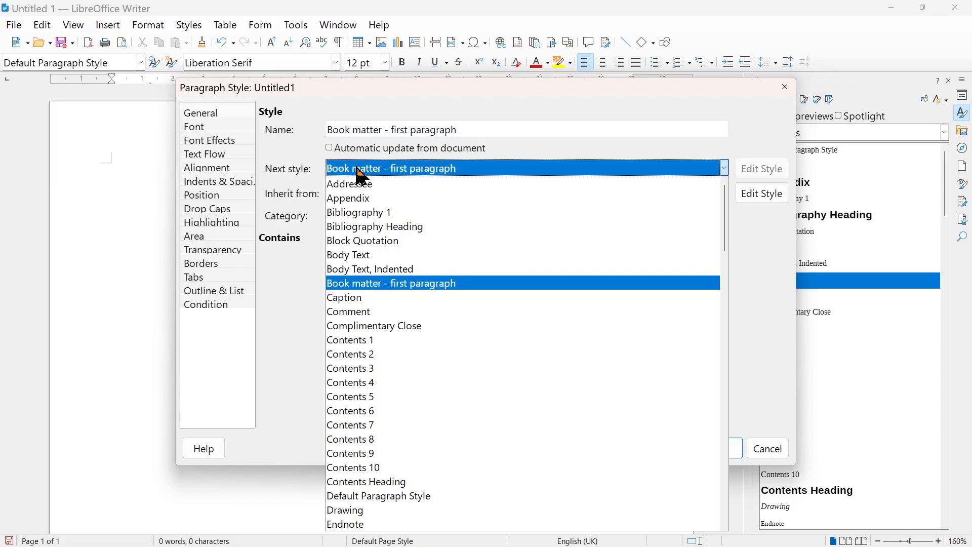
pyautogui.click(358, 170)
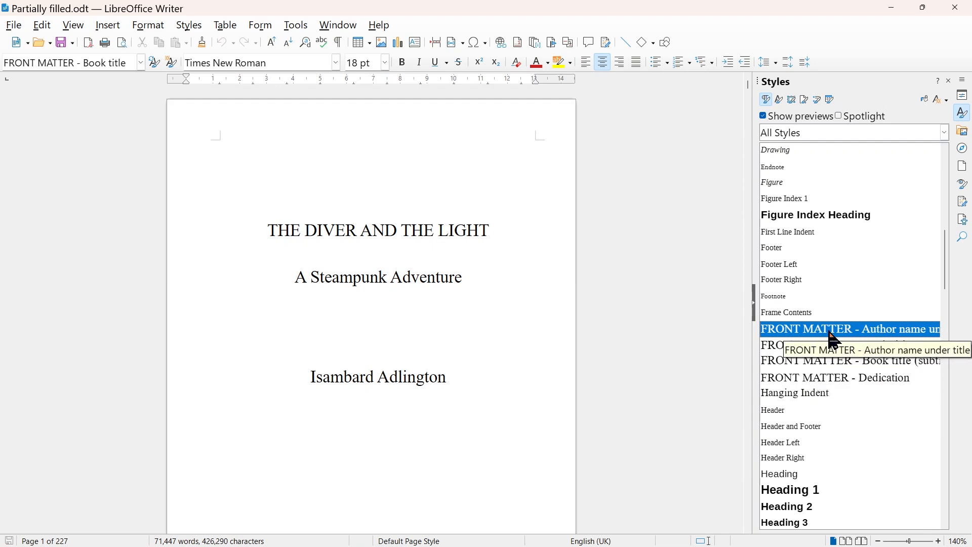
# Look through the custom FRONT MATTER and Book paragraph styles in Partially filled.odt
pyautogui.scroll(-5, 751, 349)
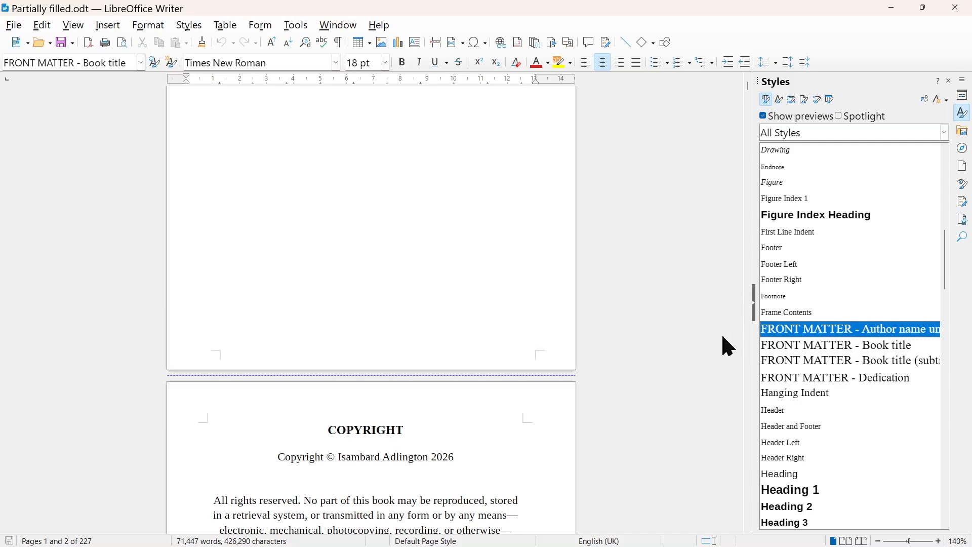
pyautogui.click(834, 349)
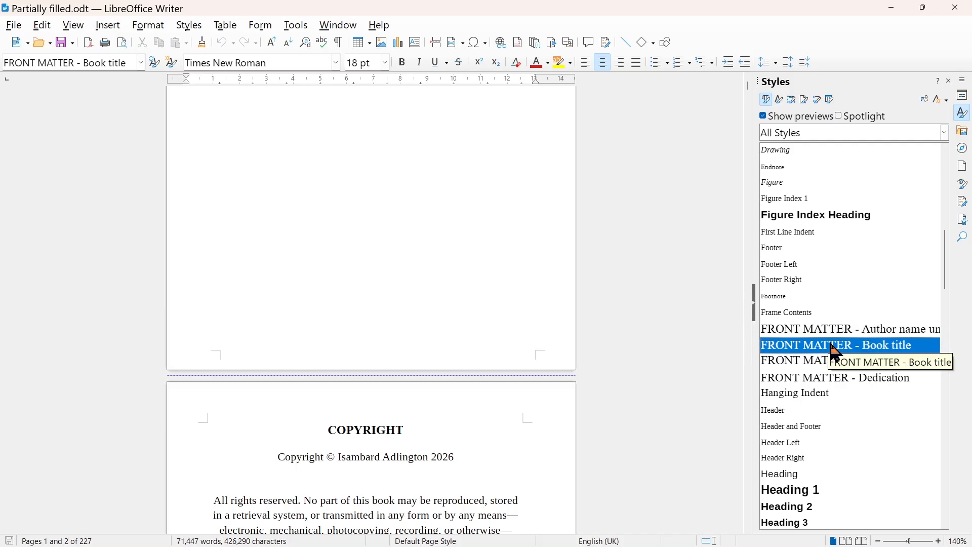
pyautogui.click(830, 363)
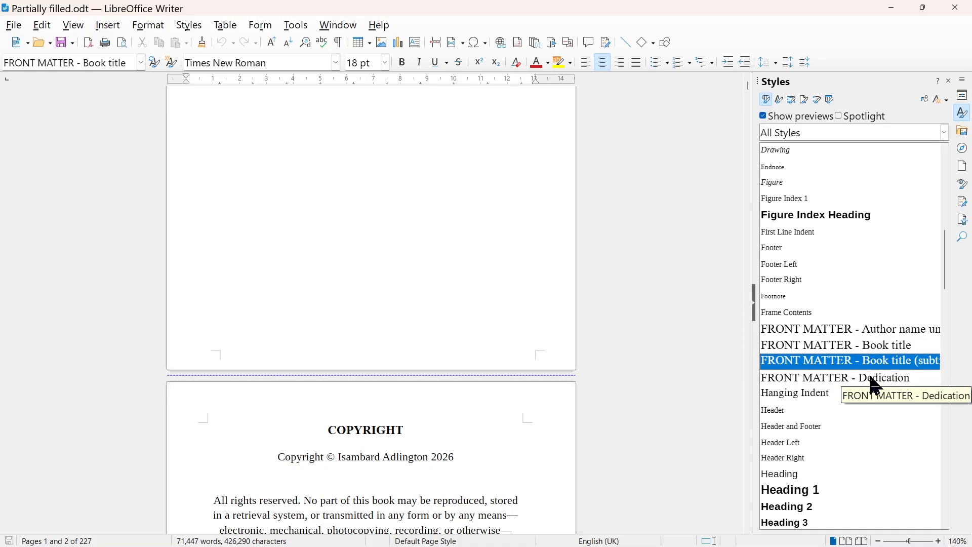
pyautogui.scroll(10, 858, 358)
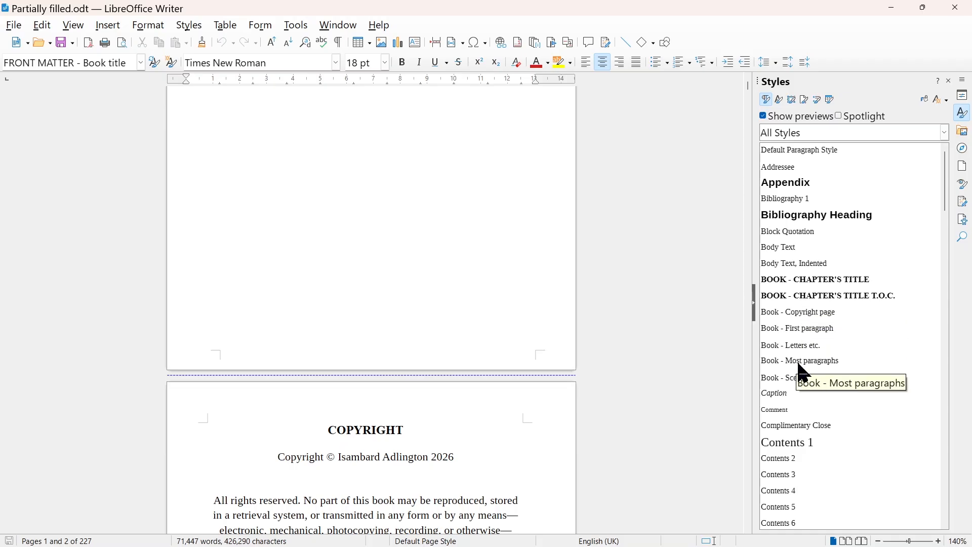
pyautogui.click(804, 315)
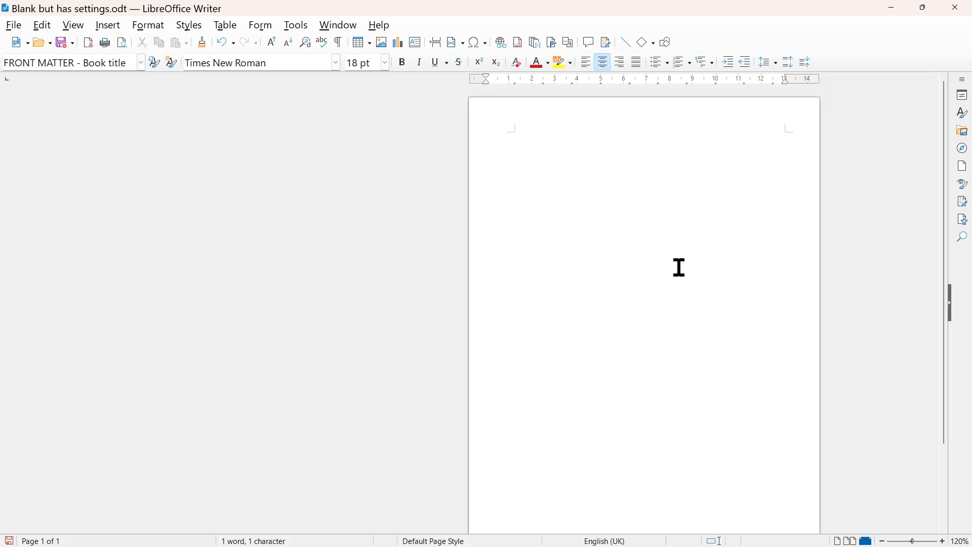
# In Blank but has settings.odt, open the Default Page Style for editing and show its paper format and margins
pyautogui.click(966, 117)
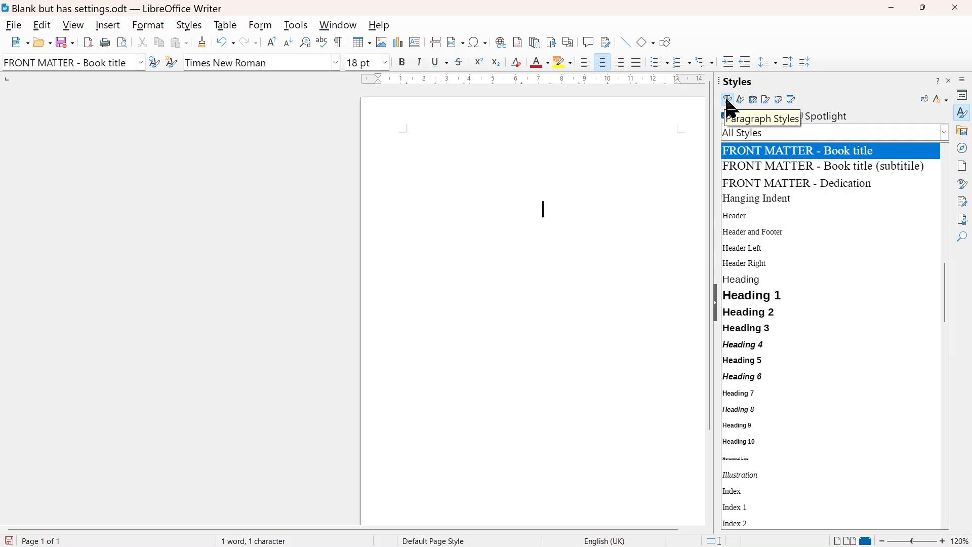
pyautogui.click(767, 101)
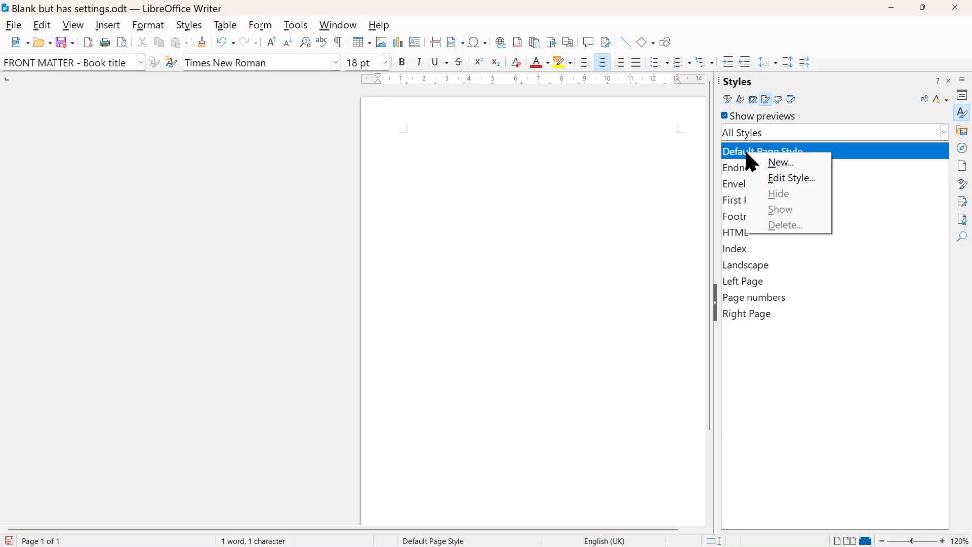
pyautogui.click(776, 179)
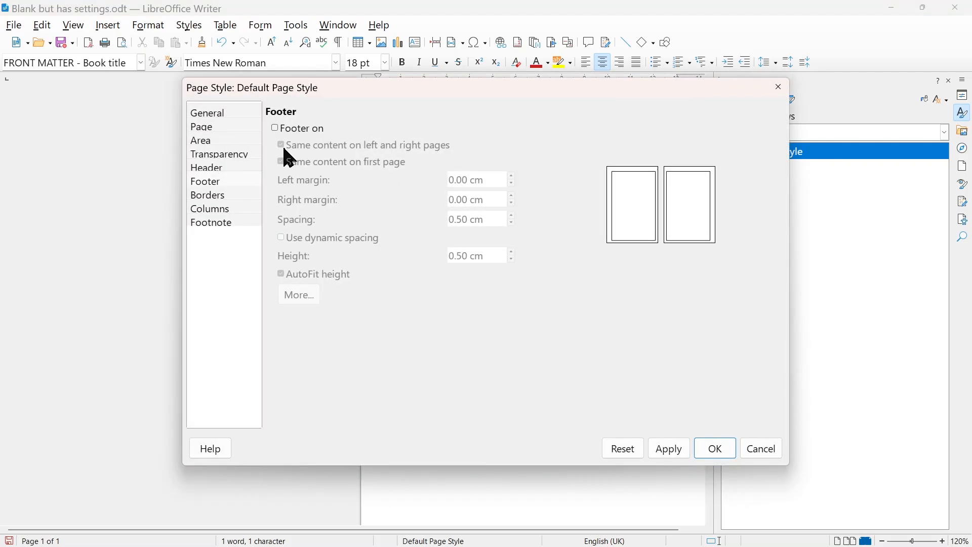
pyautogui.click(219, 124)
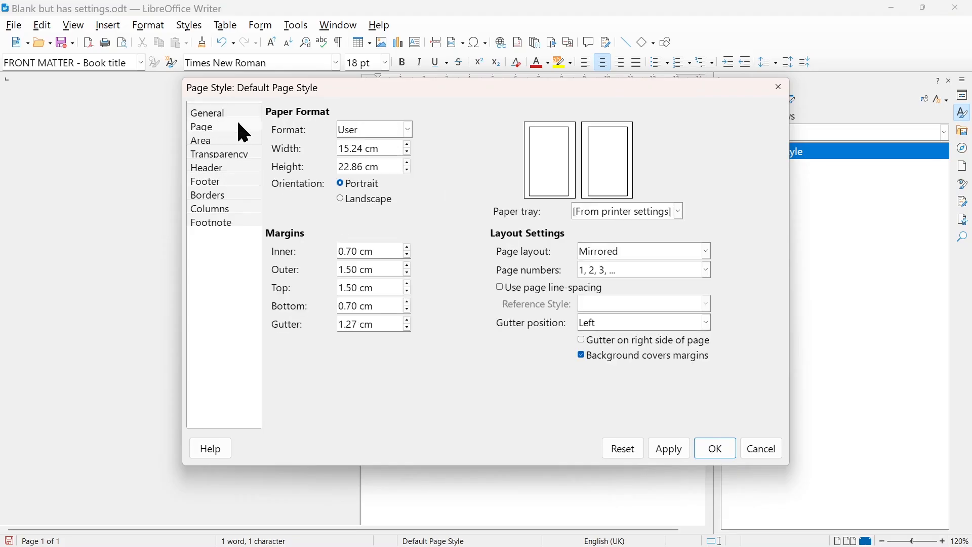
# Enter a paper width of 15.24 cm and a height of 22.86 cm for the Default Page Style
pyautogui.click(386, 151)
pyautogui.moveTo(381, 149); pyautogui.dragTo(326, 148)
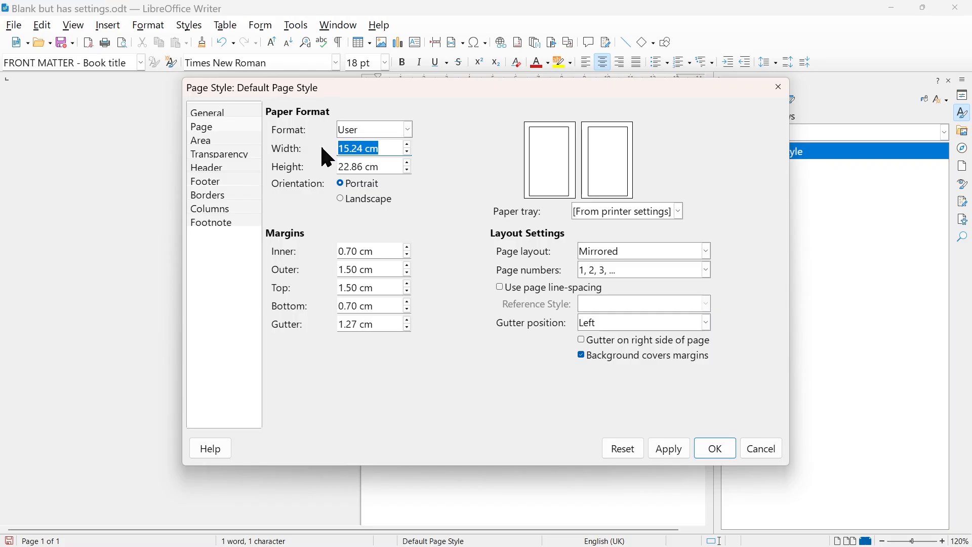
pyautogui.write('6')
pyautogui.click(361, 165)
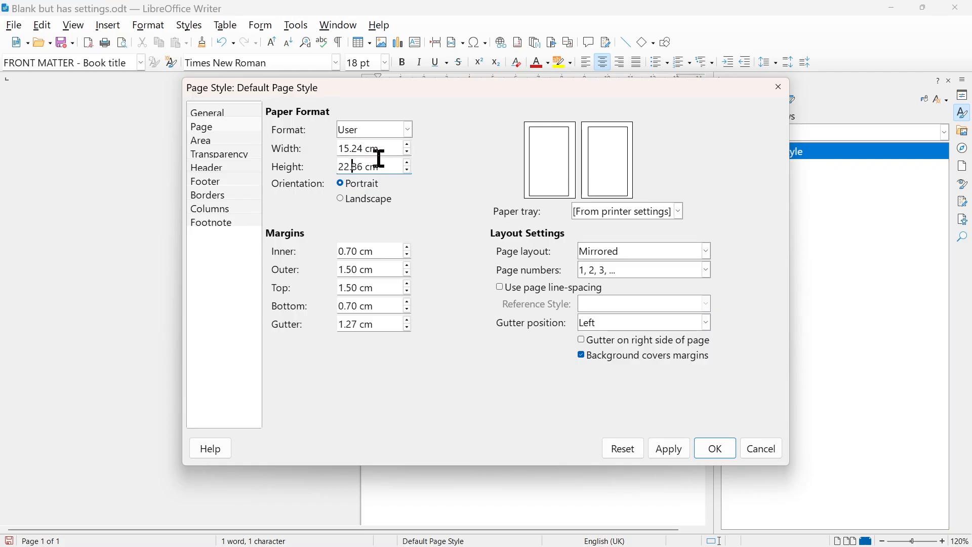
pyautogui.moveTo(380, 161); pyautogui.dragTo(338, 164)
pyautogui.write('9')
pyautogui.press('Tab')
# Check the Default Page Style's margins and footer settings, and close its settings without applying anything
pyautogui.click(360, 270)
pyautogui.click(227, 183)
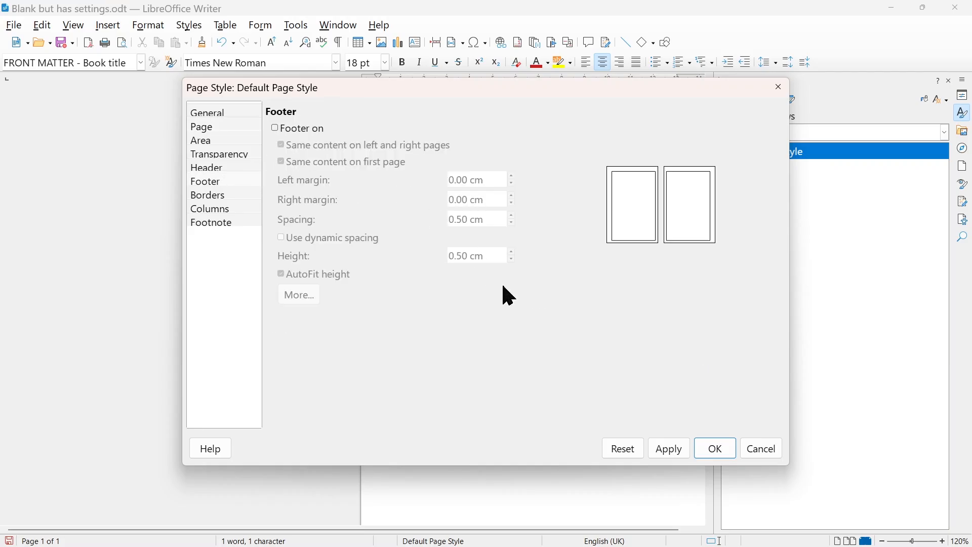
pyautogui.click(214, 127)
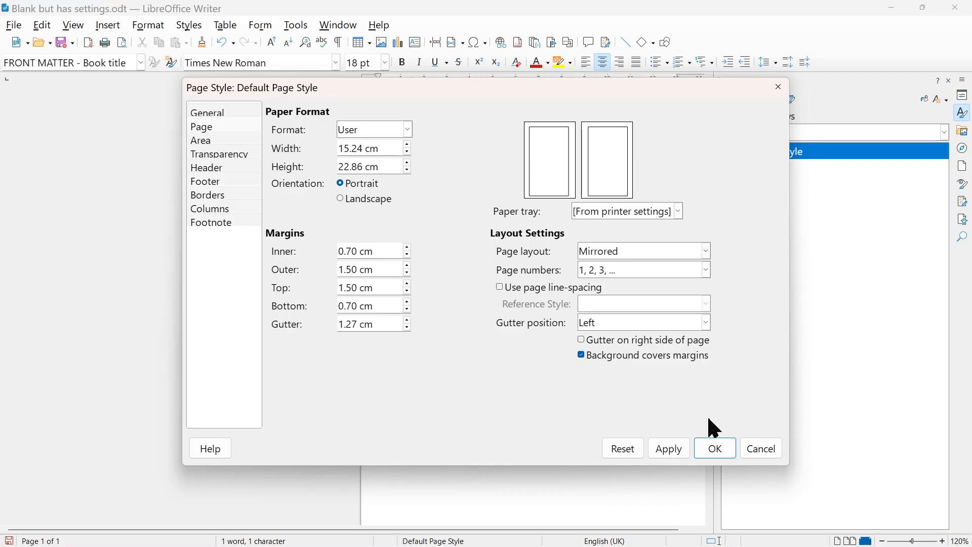
pyautogui.click(754, 451)
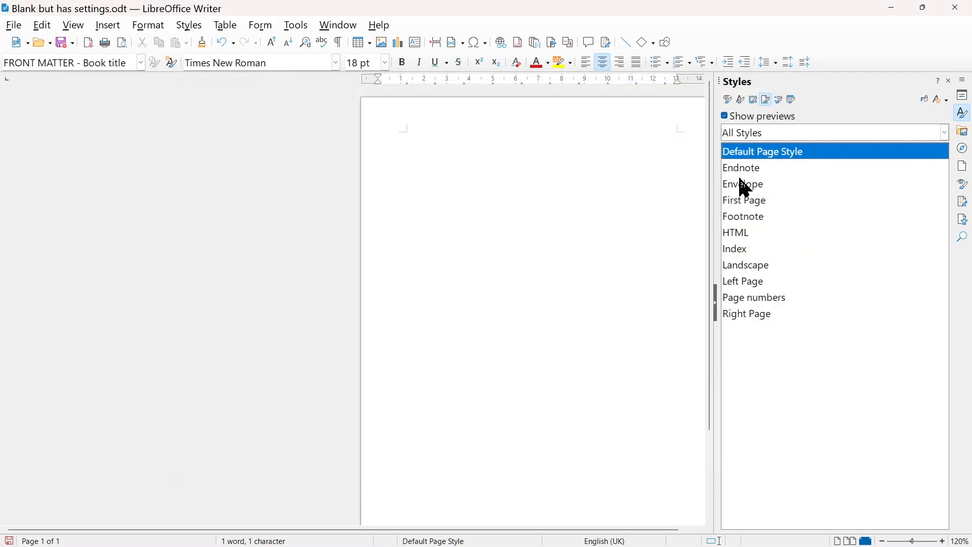
# Open the Page numbers page style for editing and examine its general and page format settings
pyautogui.rightClick(775, 341)
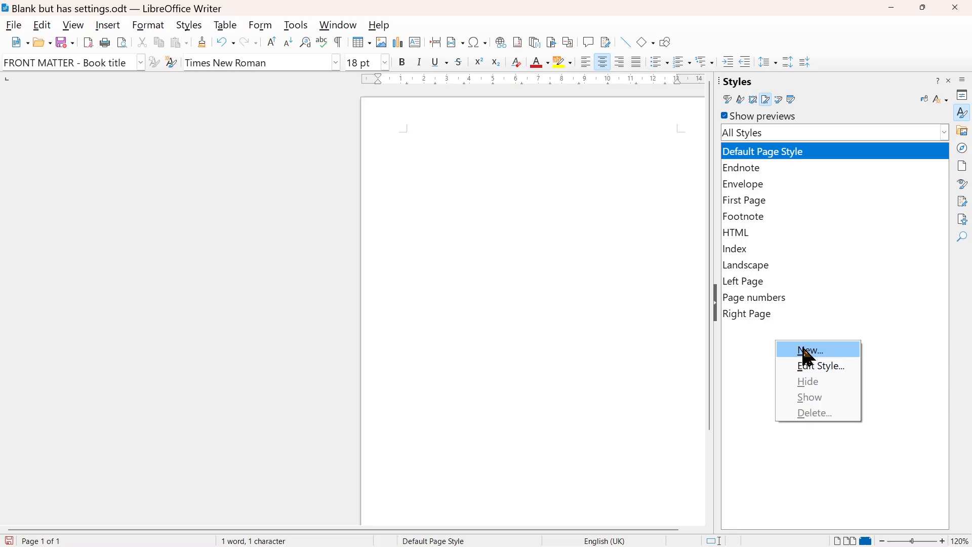
pyautogui.click(767, 306)
pyautogui.click(767, 305)
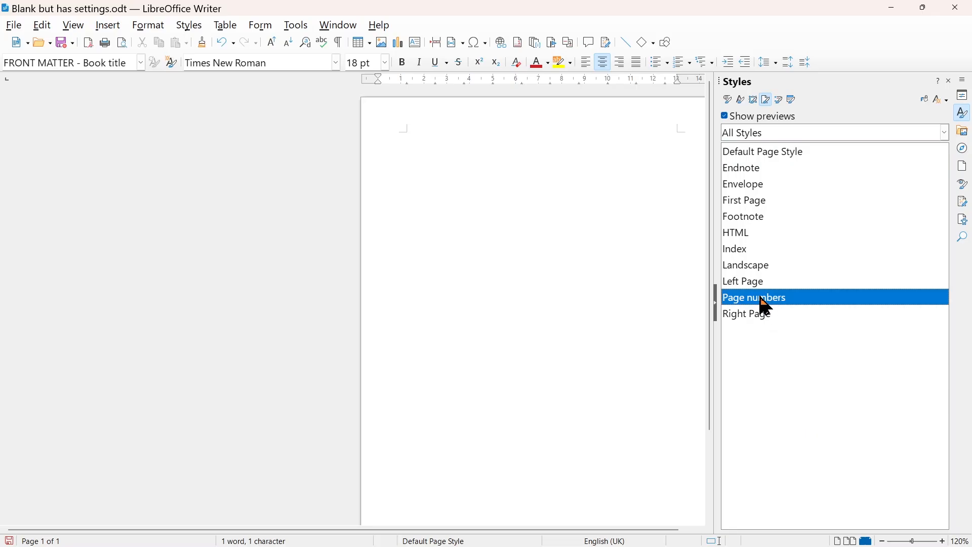
pyautogui.rightClick(767, 306)
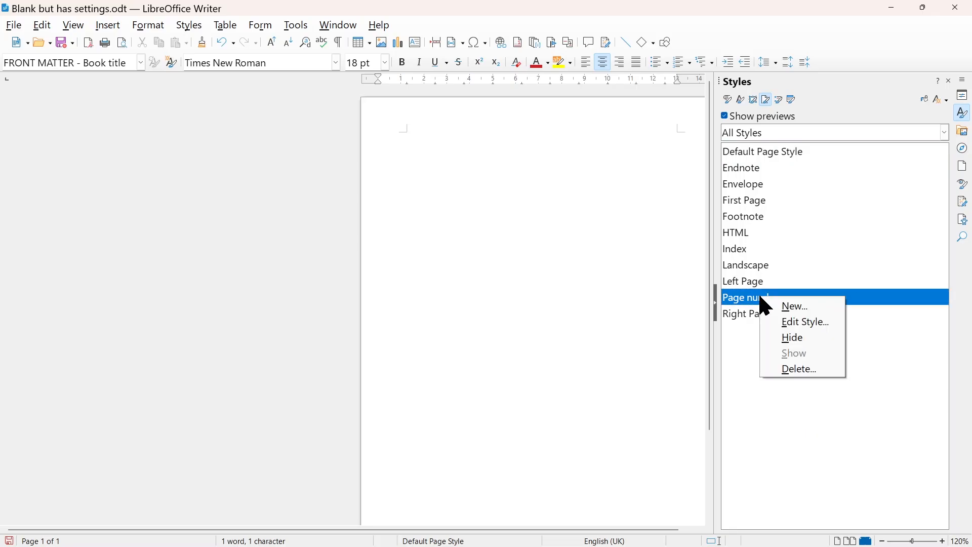
pyautogui.click(800, 322)
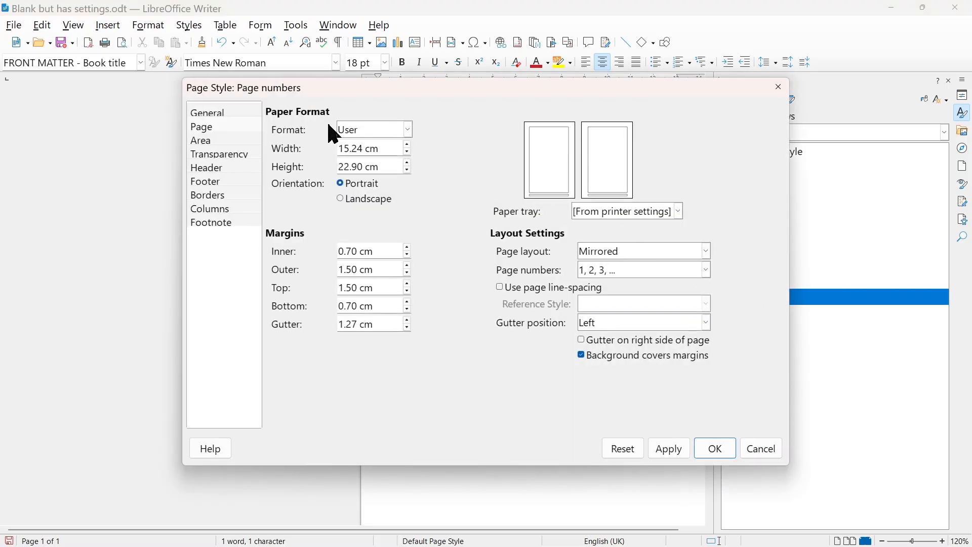
pyautogui.click(242, 113)
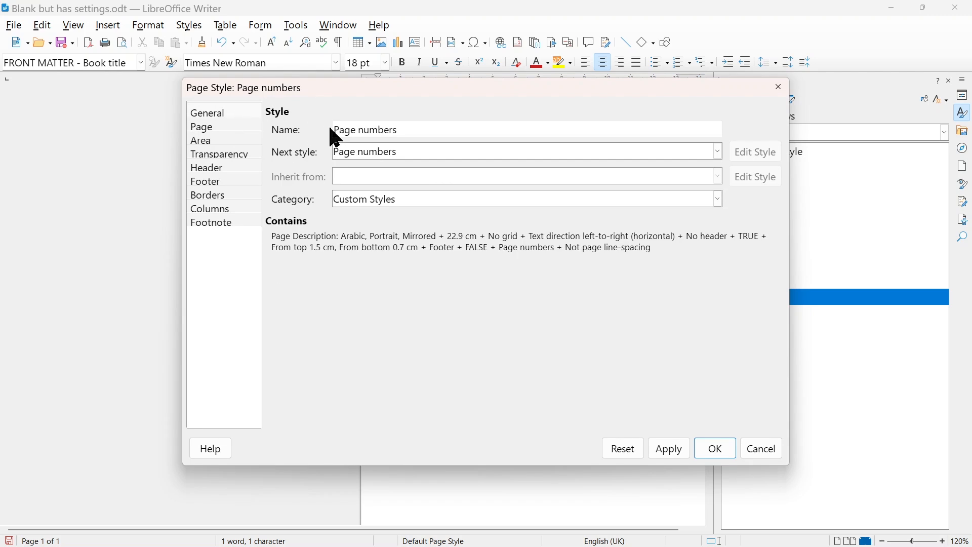
pyautogui.click(227, 127)
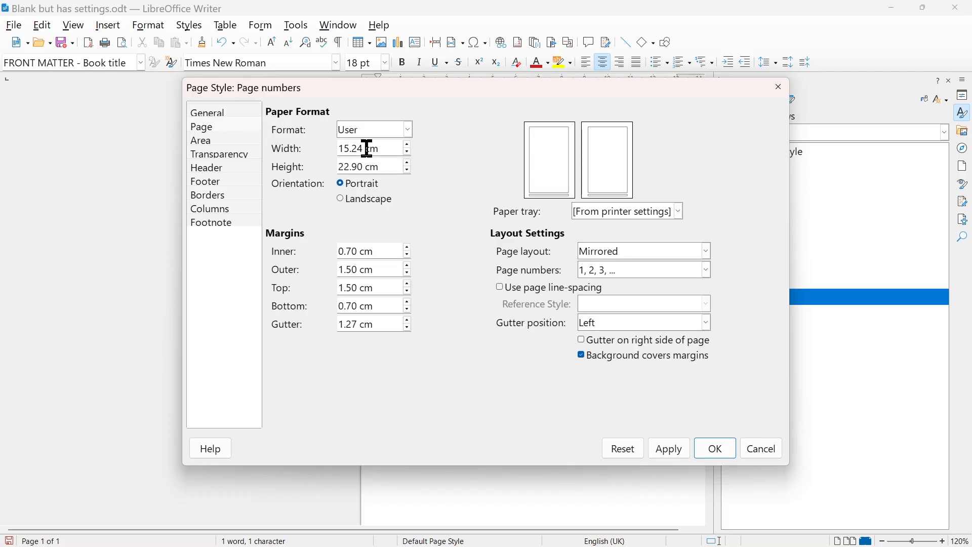
# Set the Page numbers page style's paper height to 9", check its footer settings, and apply the changes
pyautogui.moveTo(386, 167); pyautogui.dragTo(316, 164)
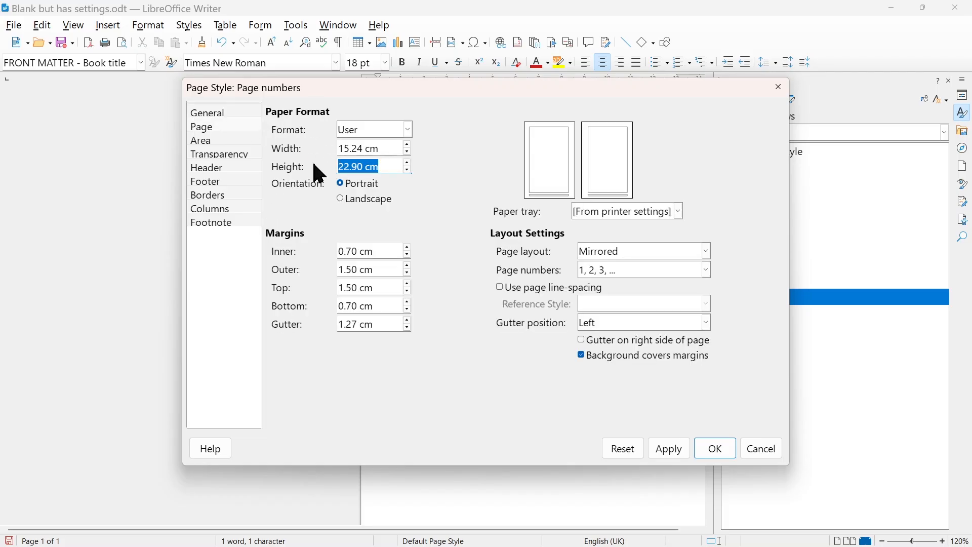
pyautogui.write('9"')
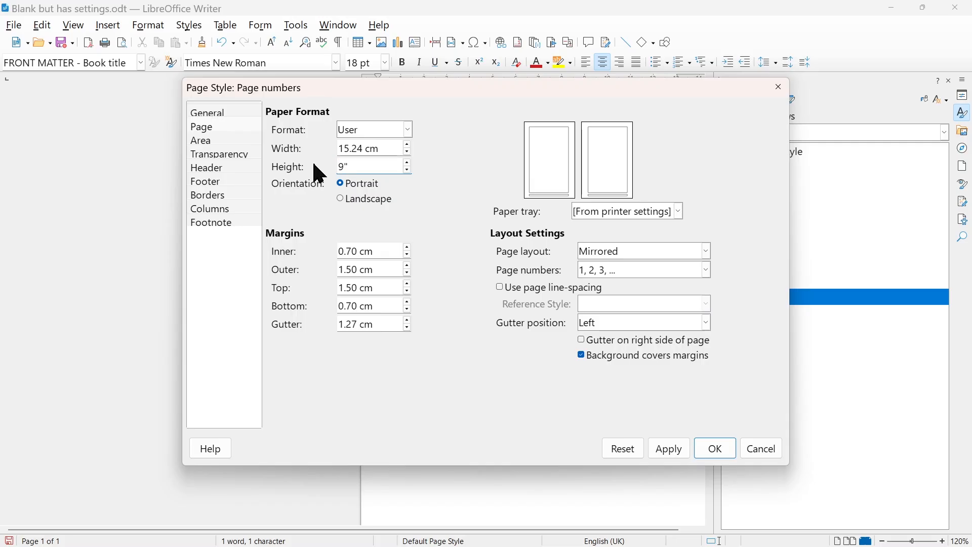
pyautogui.press('Tab')
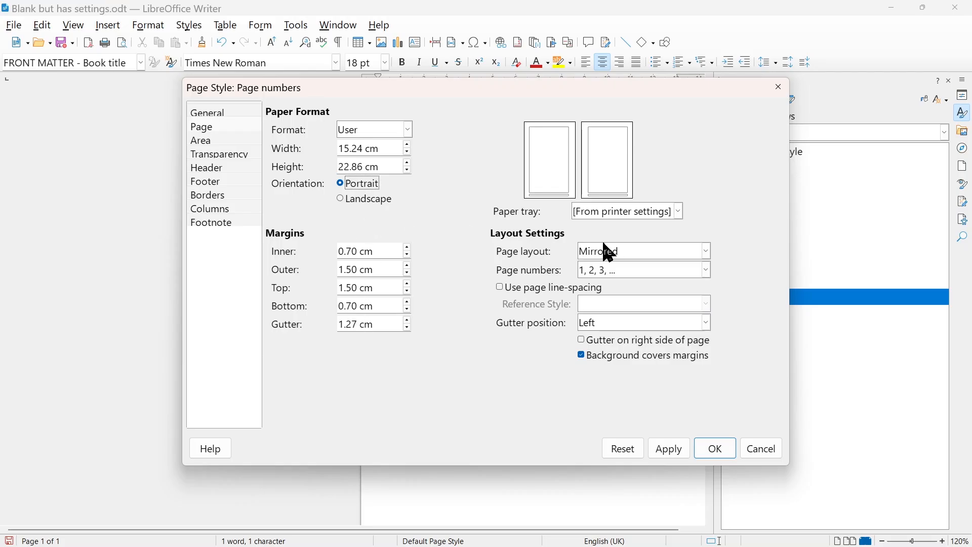
pyautogui.click(222, 182)
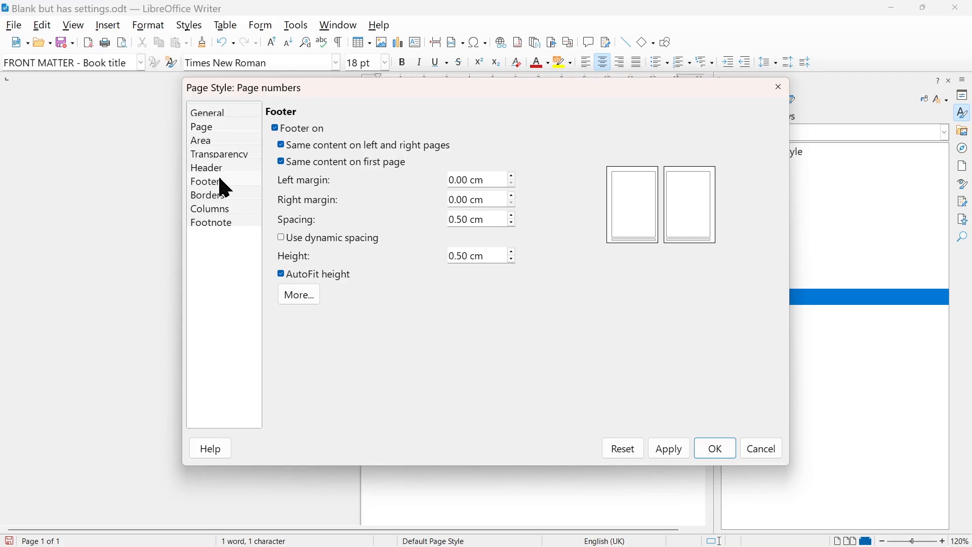
pyautogui.click(709, 450)
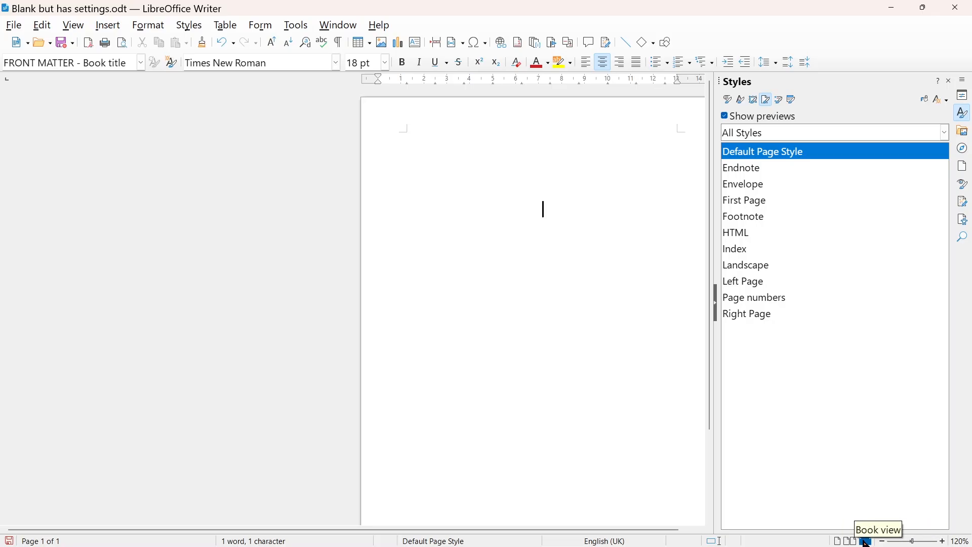
# Insert two page breaks from the first page to extend the document to three pages in the Default Page Style
pyautogui.click(884, 541)
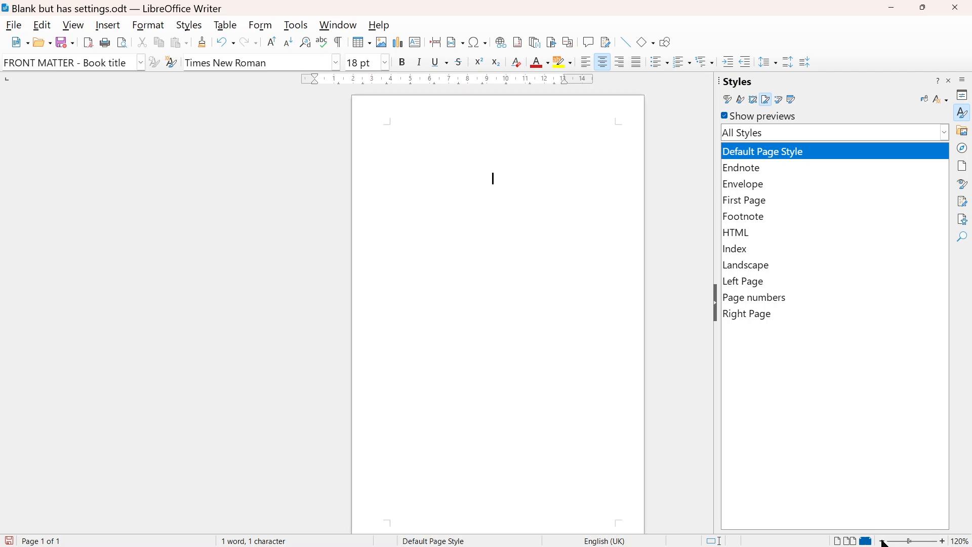
pyautogui.click(884, 541)
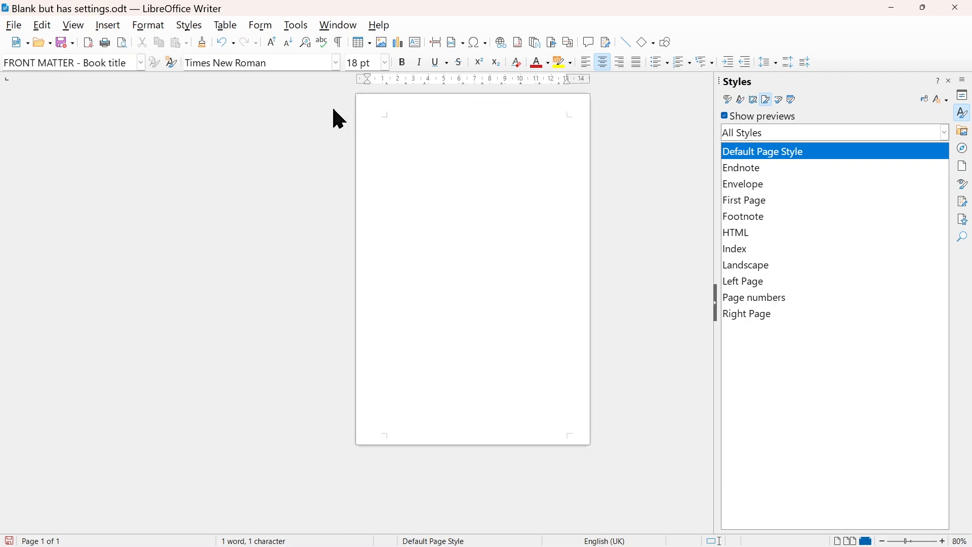
pyautogui.click(116, 28)
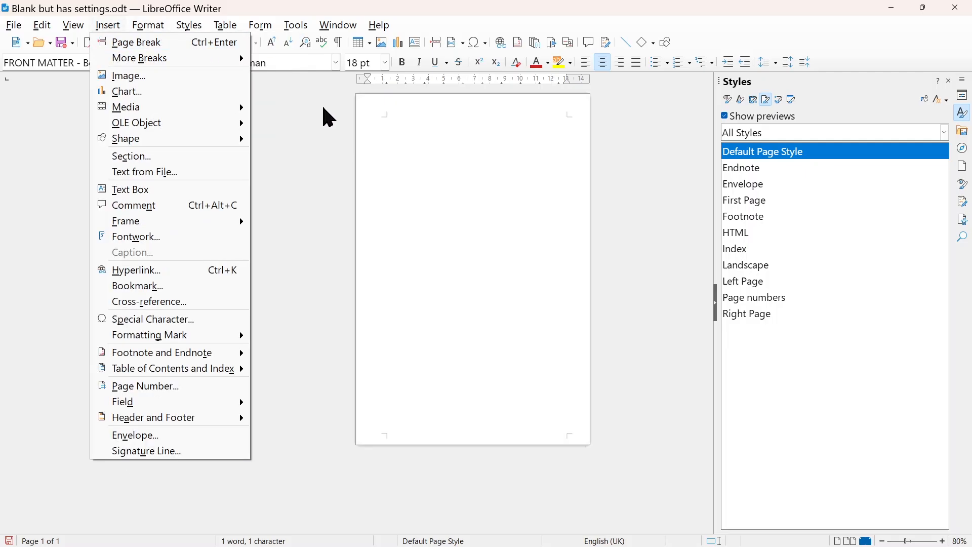
pyautogui.click(457, 200)
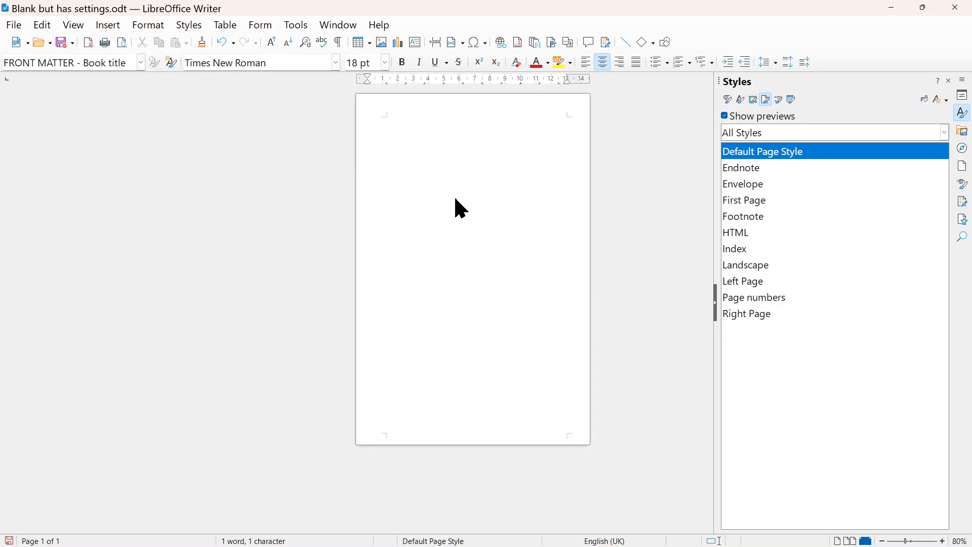
pyautogui.press('Return')
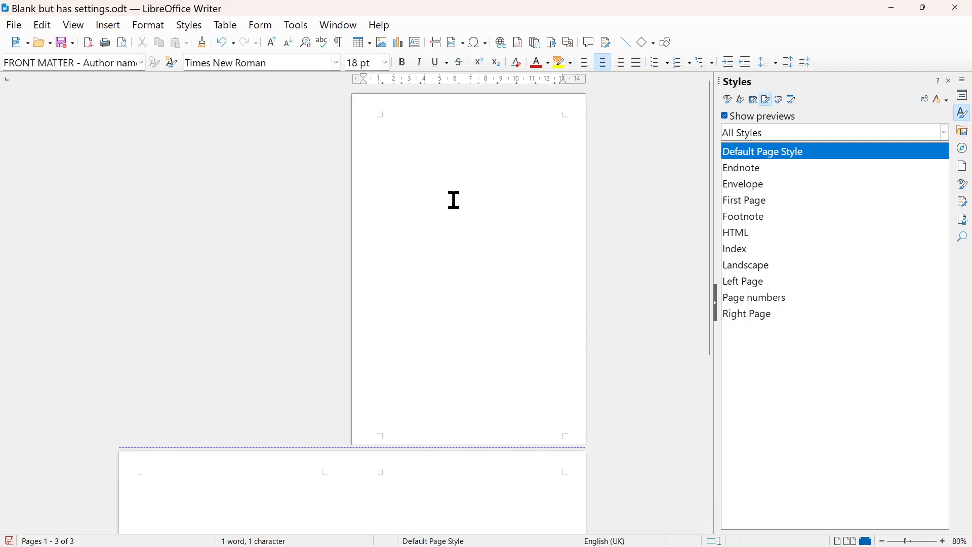
pyautogui.scroll(-3, 458, 202)
pyautogui.scroll(-3, 454, 198)
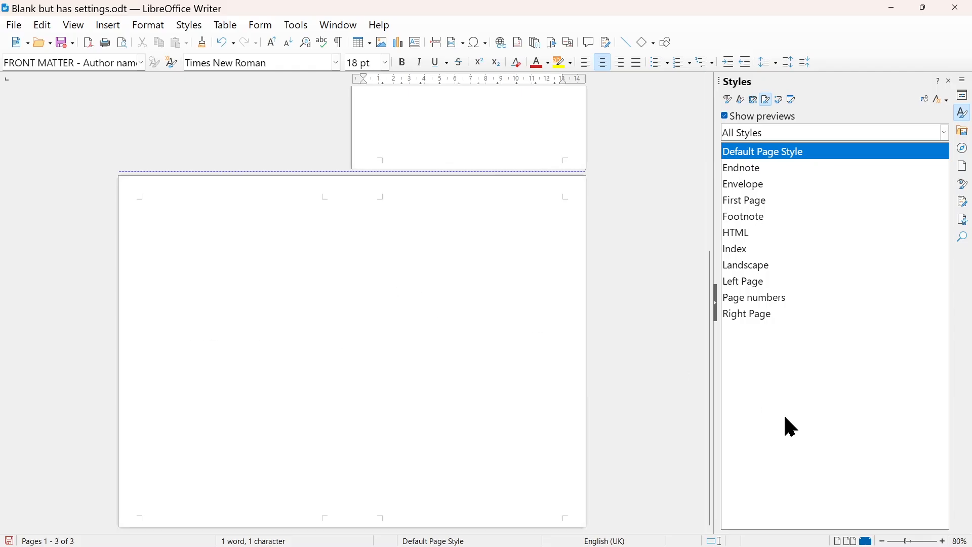
# Compare the pages in single-page view, and return to book view
pyautogui.click(839, 541)
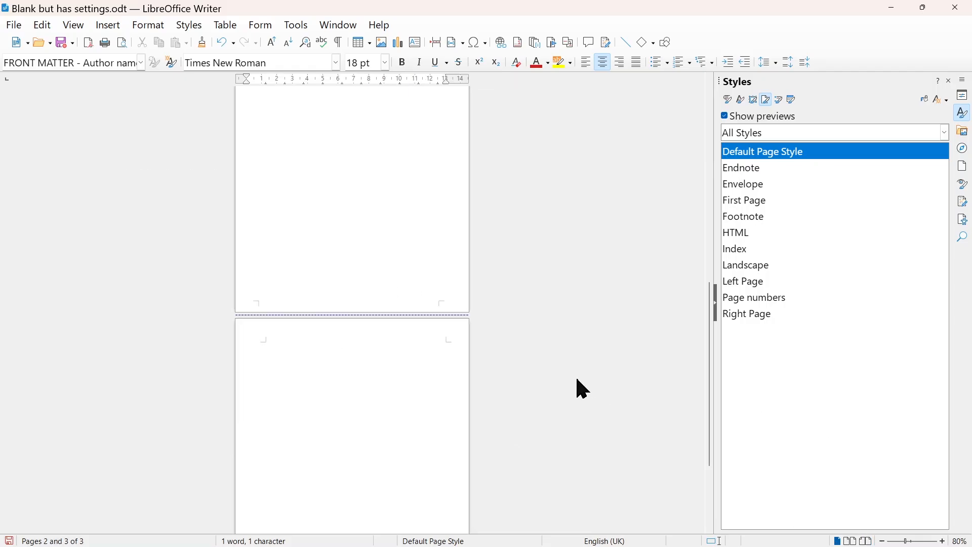
pyautogui.scroll(3, 573, 373)
pyautogui.scroll(-6, 572, 375)
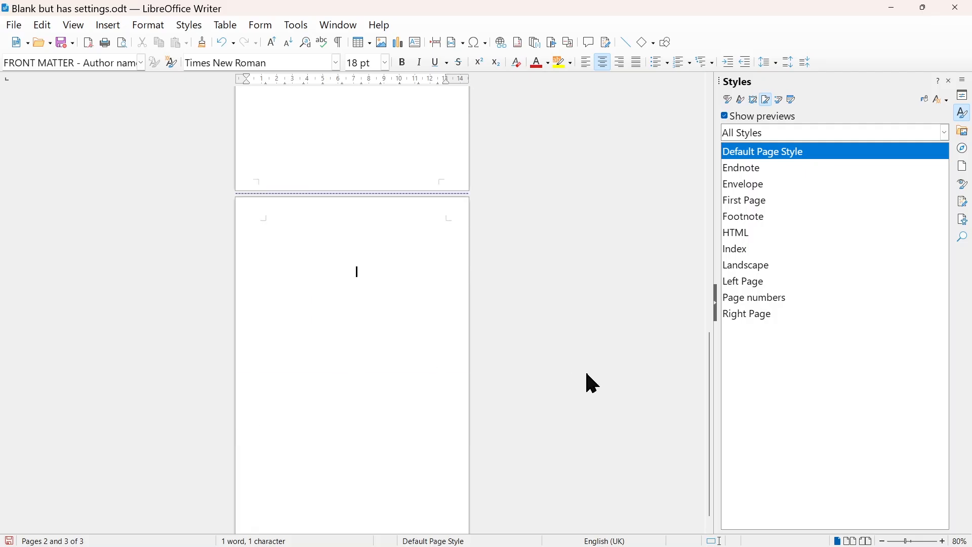
pyautogui.click(867, 541)
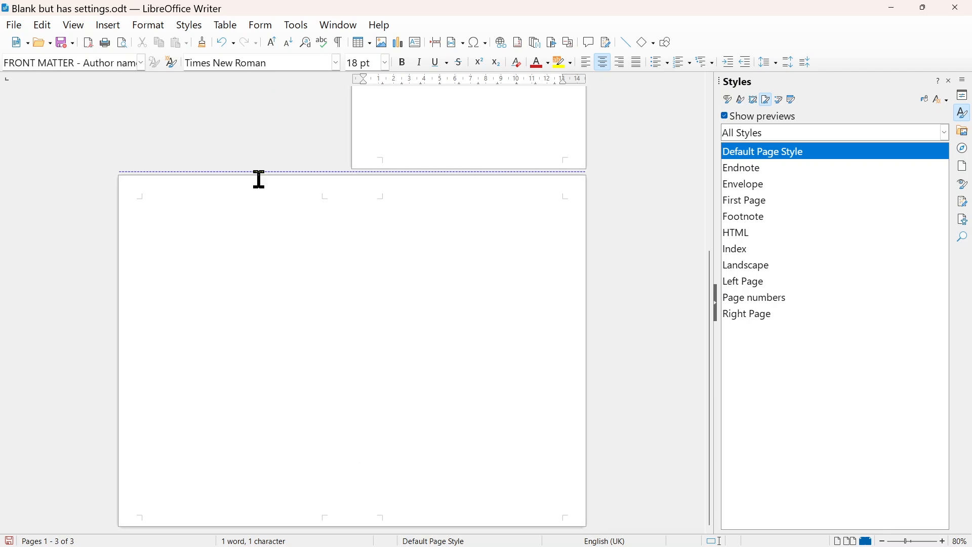
# Insert a manual page break after page 3 that uses the Page numbers style and restarts page numbering at 1
pyautogui.click(102, 30)
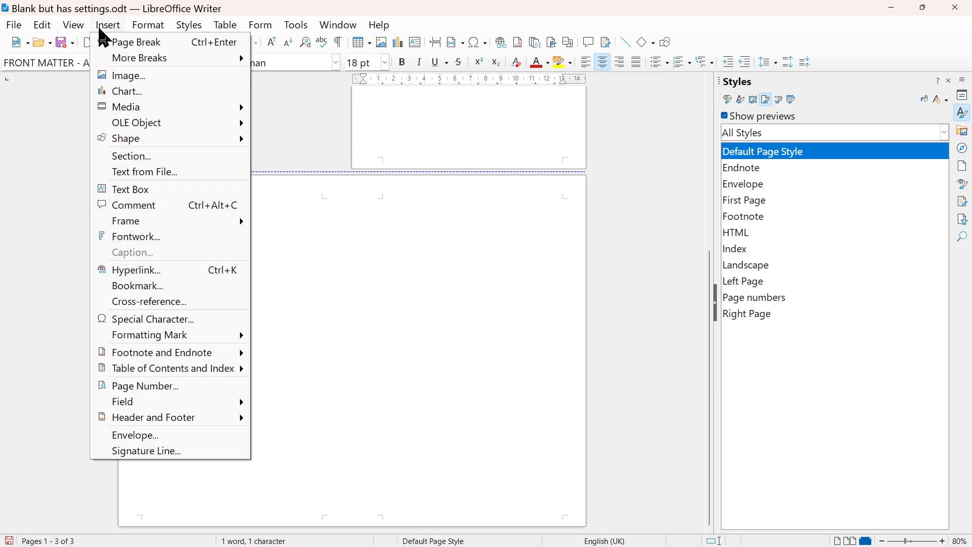
pyautogui.moveTo(163, 60)
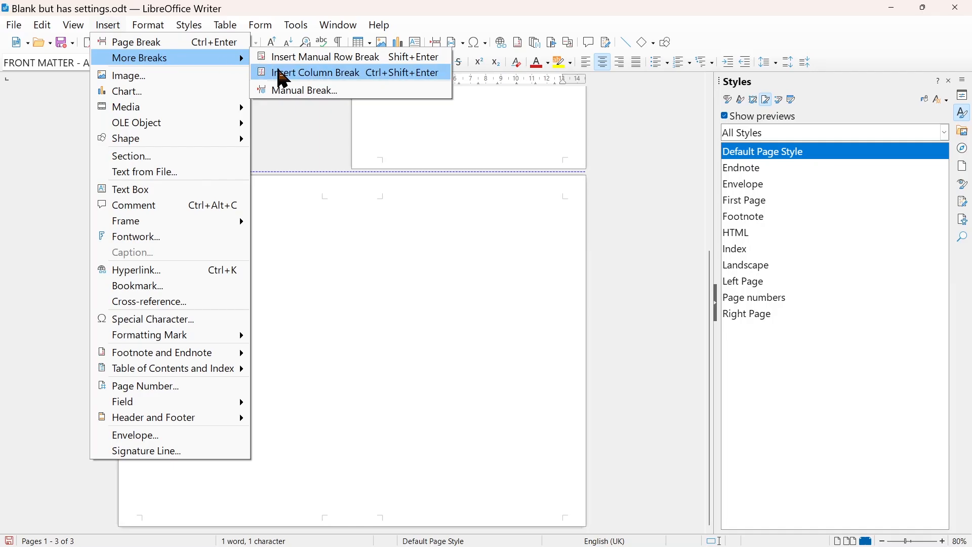
pyautogui.click(315, 92)
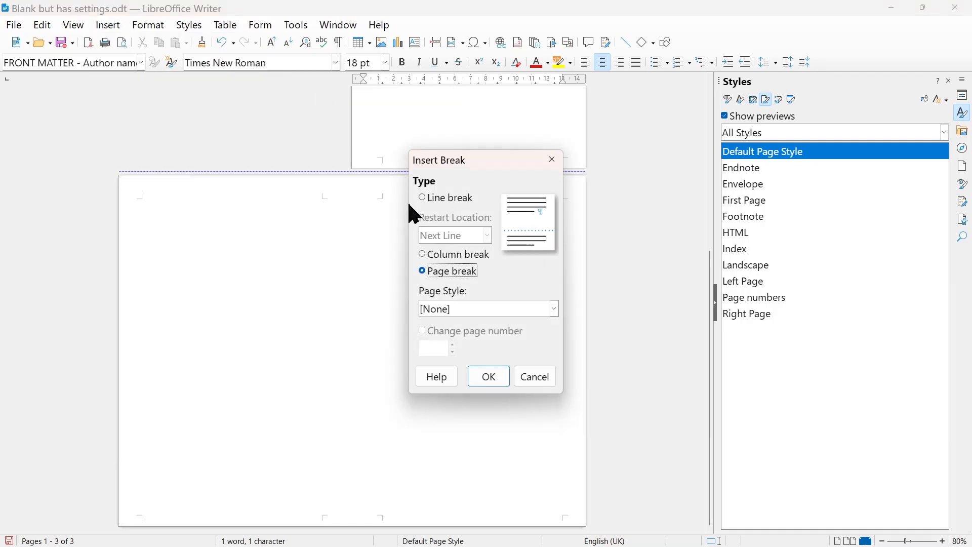
pyautogui.click(434, 309)
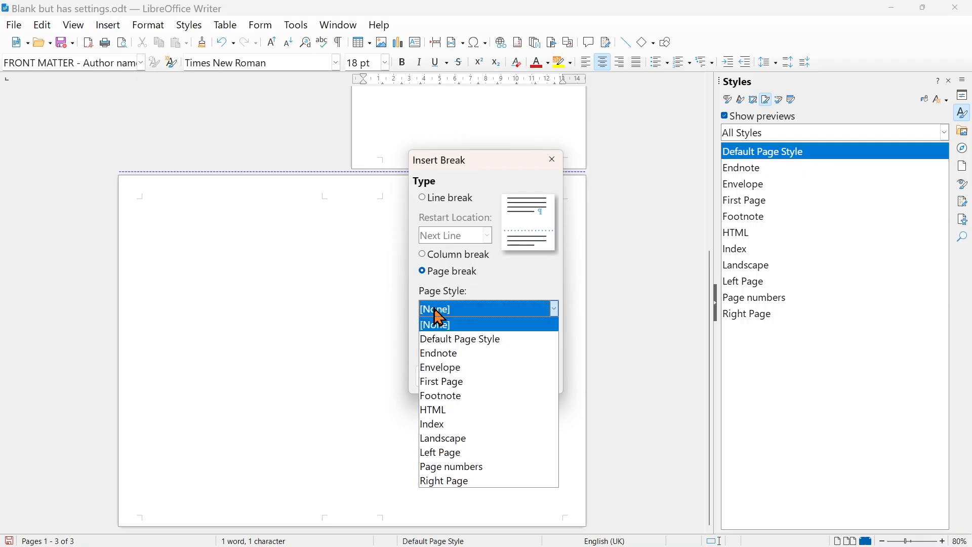
pyautogui.click(452, 465)
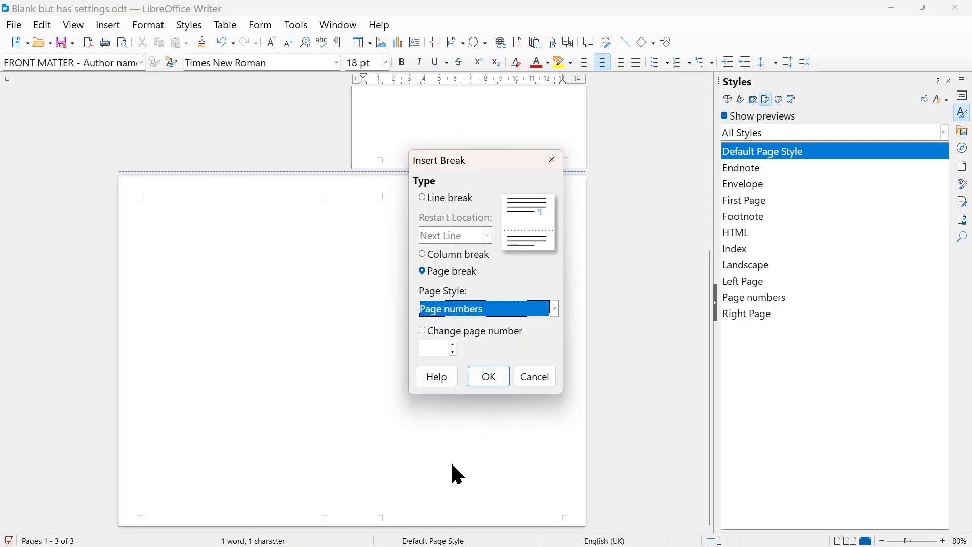
pyautogui.click(425, 332)
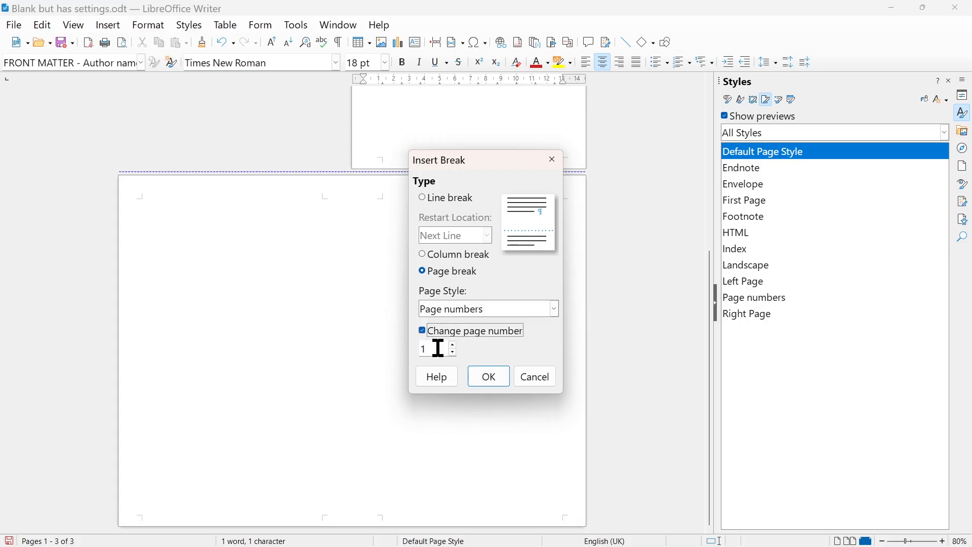
pyautogui.click(498, 385)
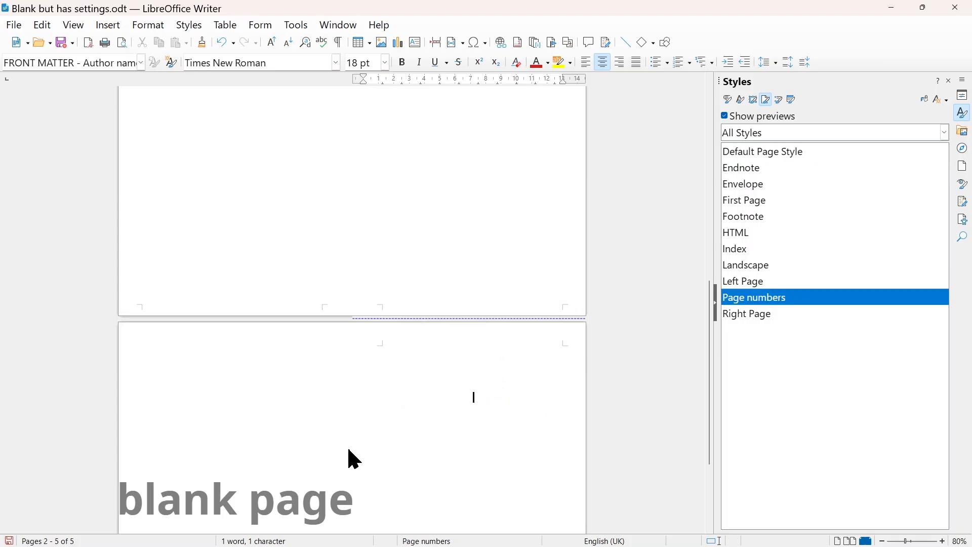
pyautogui.scroll(-3, 355, 459)
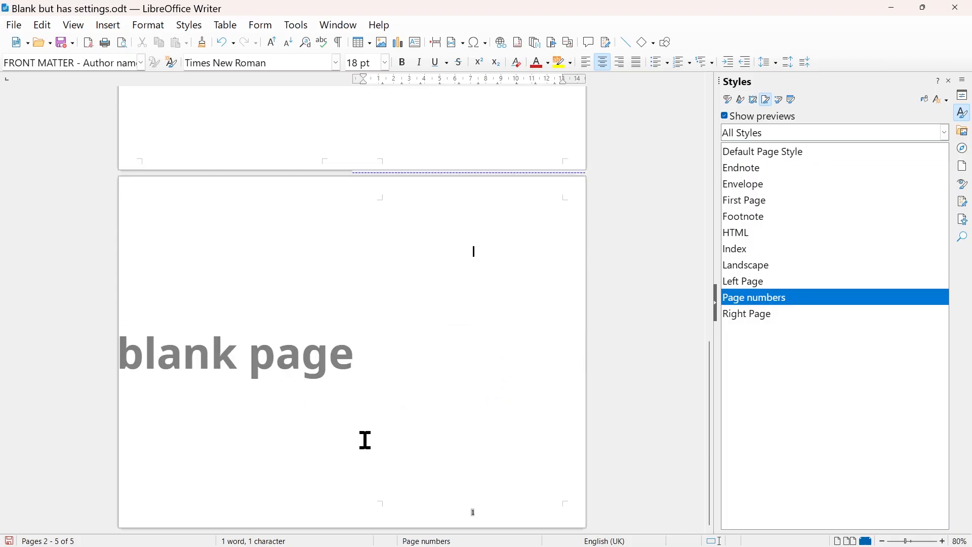
# Inspect the page number in the Page numbers footer up close and view the footer's available options without choosing one
pyautogui.click(481, 517)
pyautogui.click(943, 541)
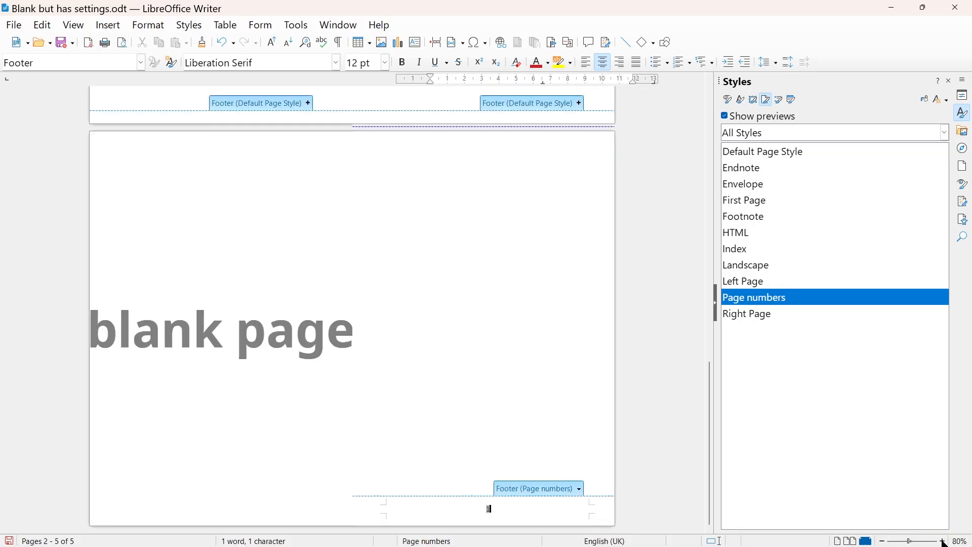
pyautogui.click(943, 541)
pyautogui.click(943, 541)
pyautogui.click(943, 541)
pyautogui.click(943, 541)
pyautogui.click(943, 541)
pyautogui.moveTo(577, 530); pyautogui.dragTo(690, 536)
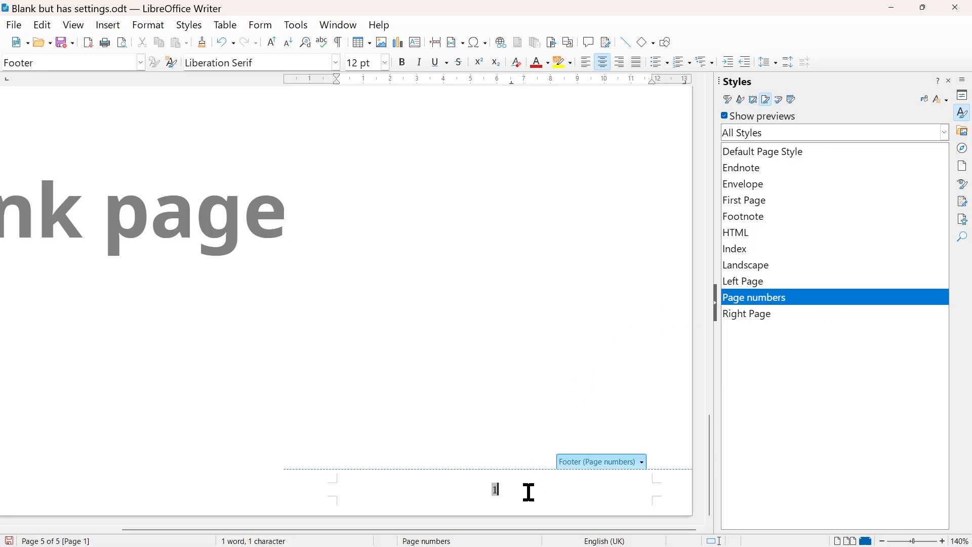
pyautogui.click(643, 462)
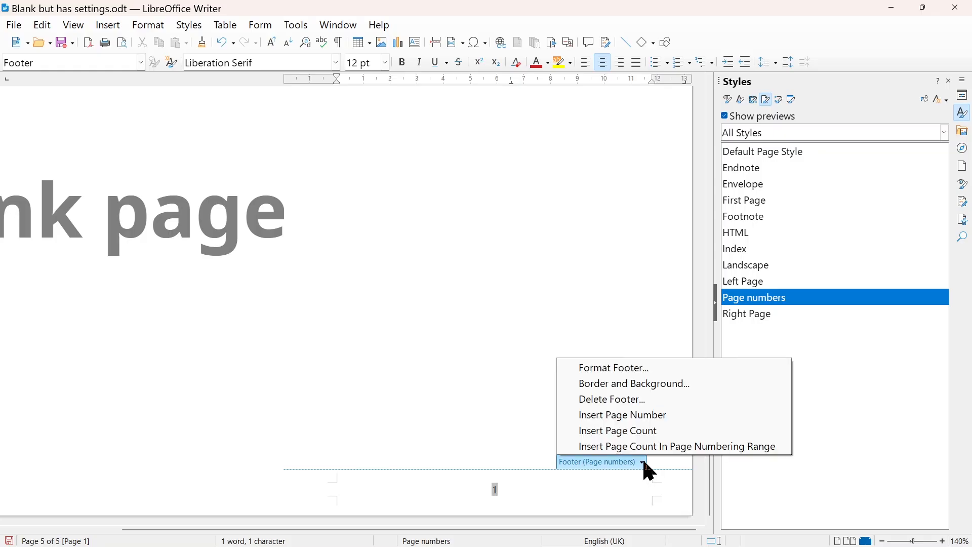
pyautogui.click(521, 498)
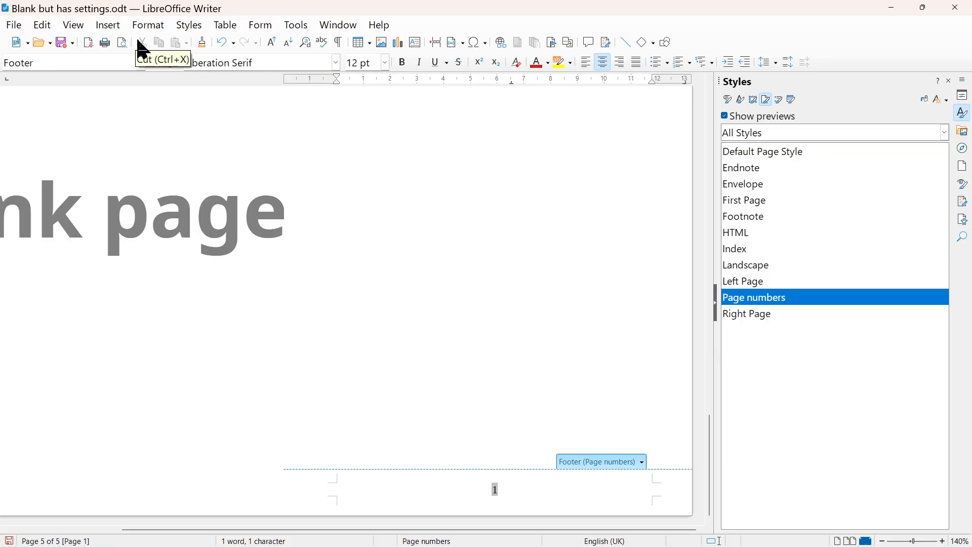
# Review the position, alignment and number format options in the Page Number Wizard, and close it without inserting anything
pyautogui.click(108, 26)
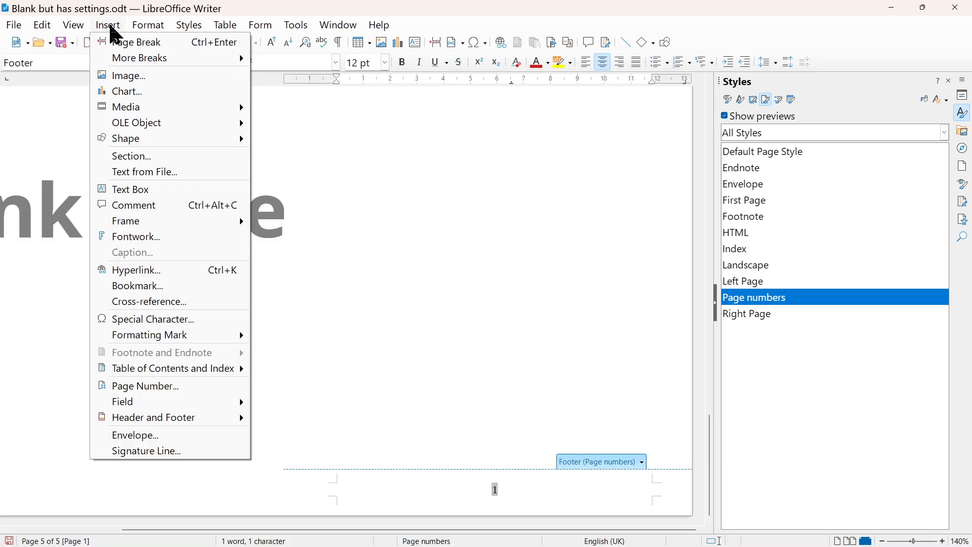
pyautogui.click(173, 387)
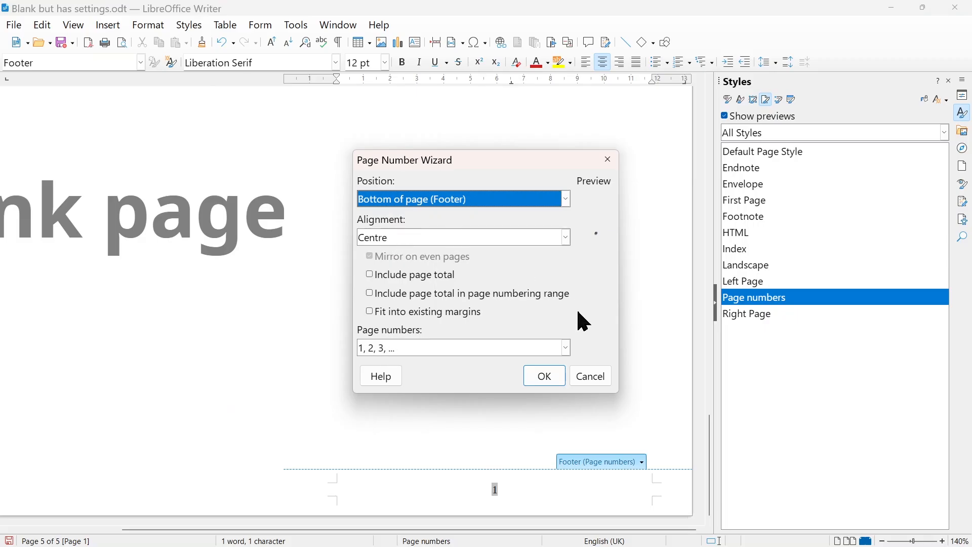
pyautogui.click(587, 377)
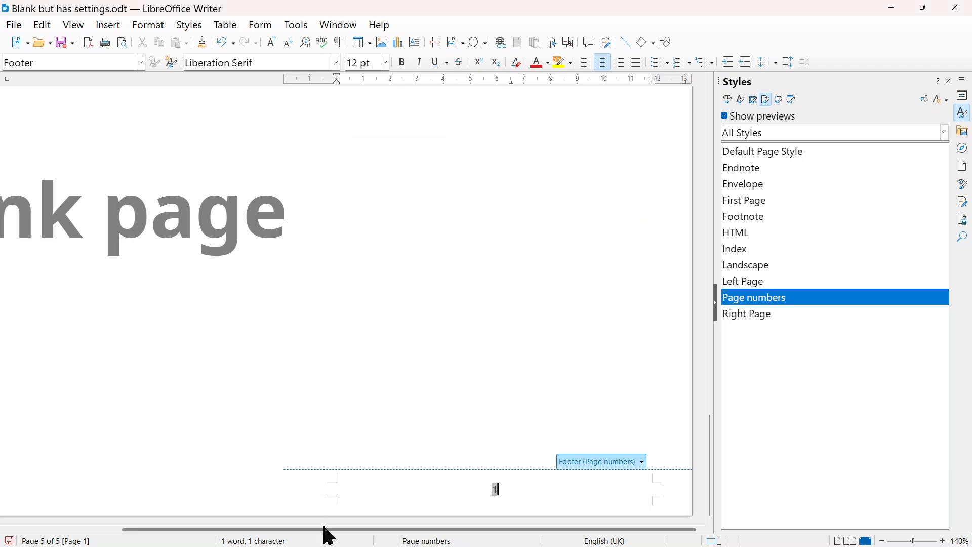
# Examine the blank page facing the first numbered page, and return the zoom to 80%
pyautogui.moveTo(329, 532); pyautogui.dragTo(171, 496)
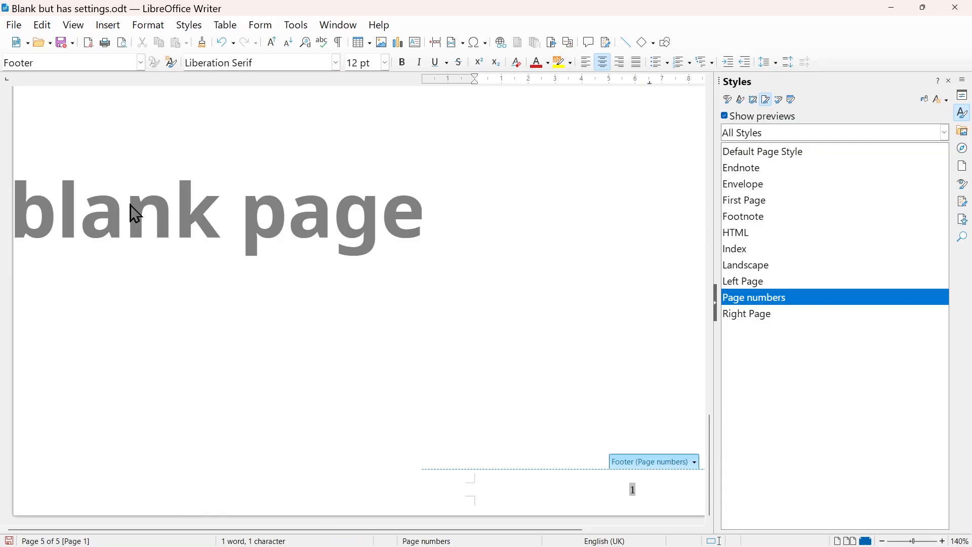
pyautogui.click(880, 540)
pyautogui.click(879, 539)
pyautogui.click(880, 539)
pyautogui.click(880, 539)
pyautogui.click(880, 539)
pyautogui.click(880, 539)
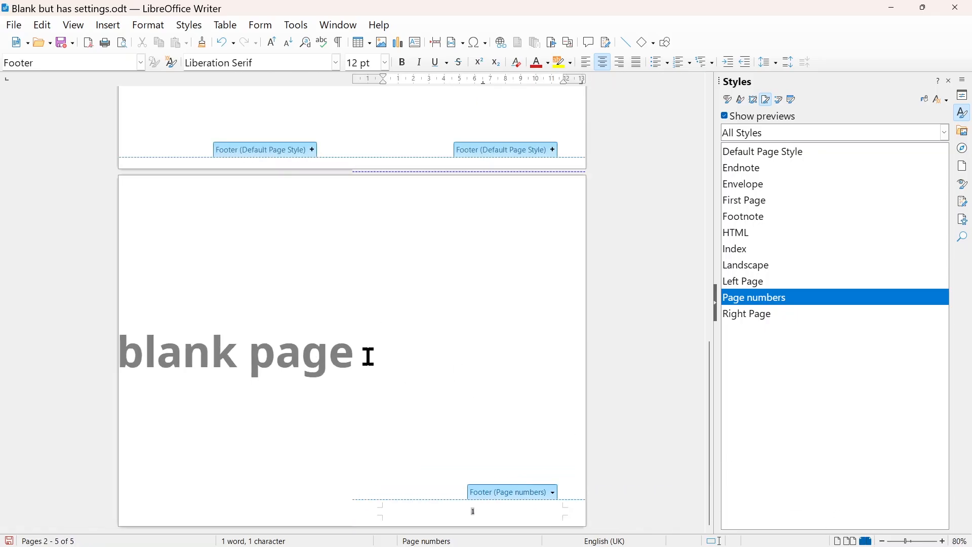
# Insert a page break on page 3 to add another Default Page Style page before the numbered section
pyautogui.scroll(3, 344, 346)
pyautogui.scroll(5, 432, 146)
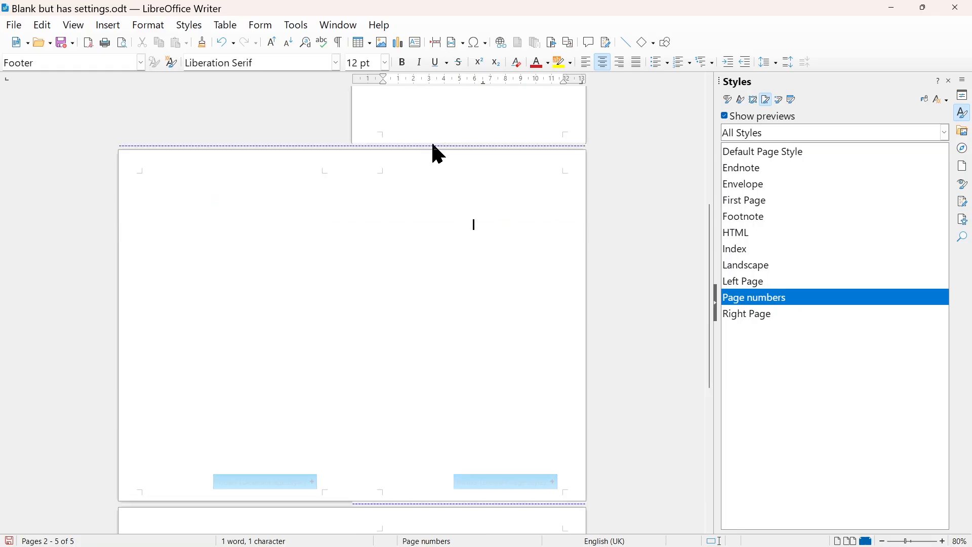
pyautogui.click(433, 152)
pyautogui.scroll(-5, 531, 248)
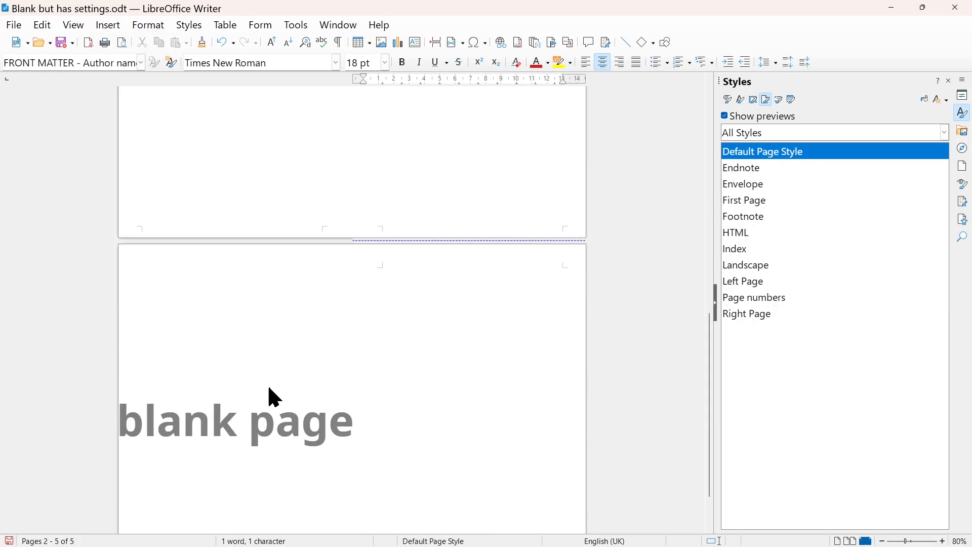
pyautogui.scroll(6, 410, 247)
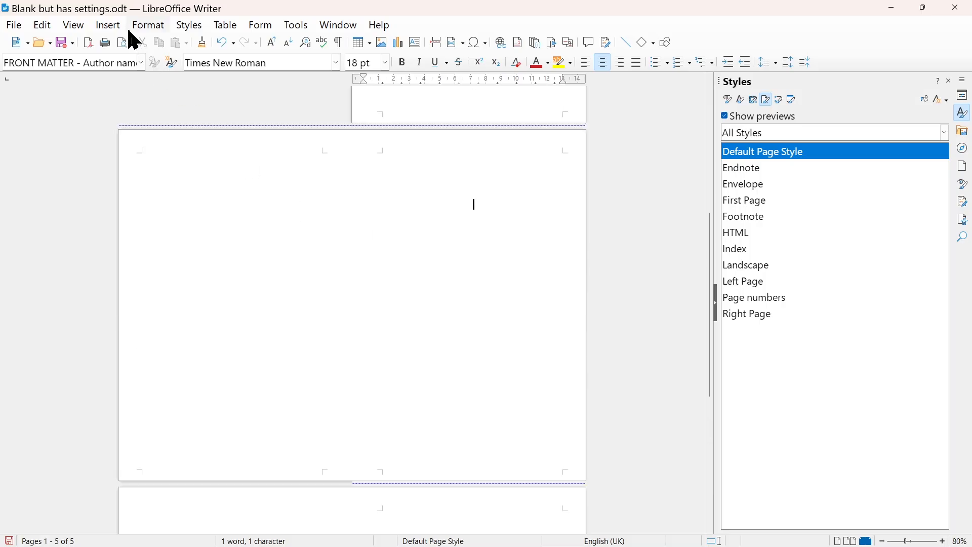
pyautogui.click(109, 25)
pyautogui.click(133, 41)
pyautogui.scroll(-4, 243, 269)
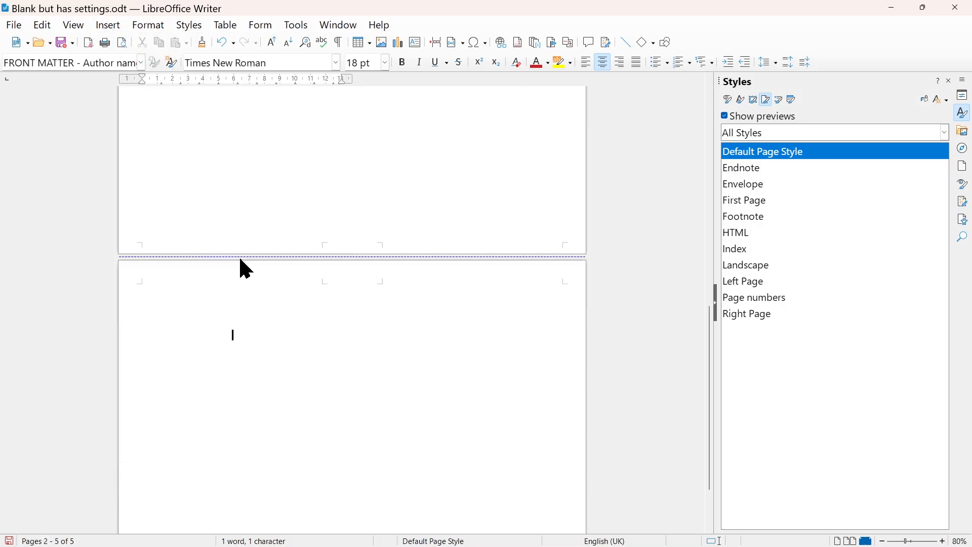
# Insert page breaks after the page numbered 1 to add two more pages in the Page numbers style
pyautogui.scroll(8, 239, 262)
pyautogui.scroll(6, 239, 262)
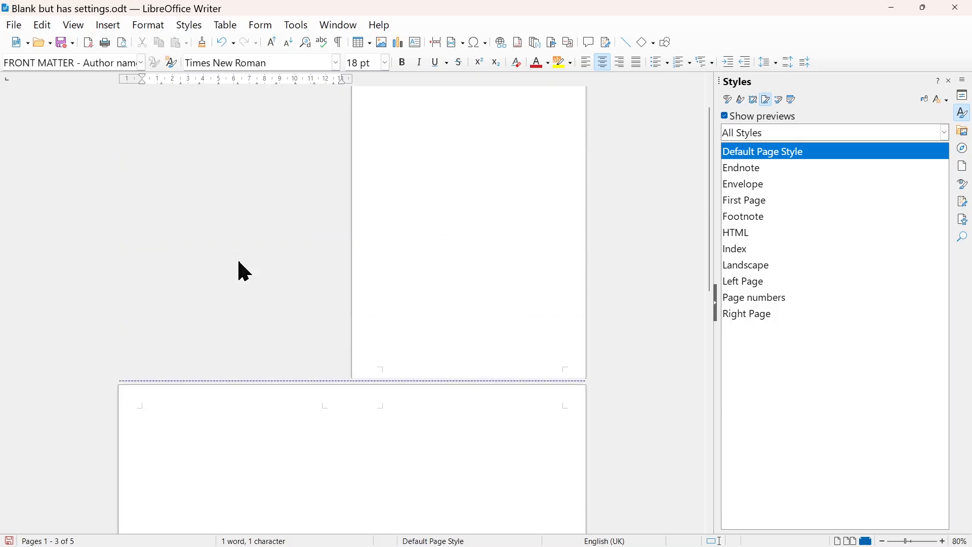
pyautogui.scroll(2, 238, 264)
pyautogui.scroll(-4, 239, 265)
pyautogui.scroll(-12, 239, 256)
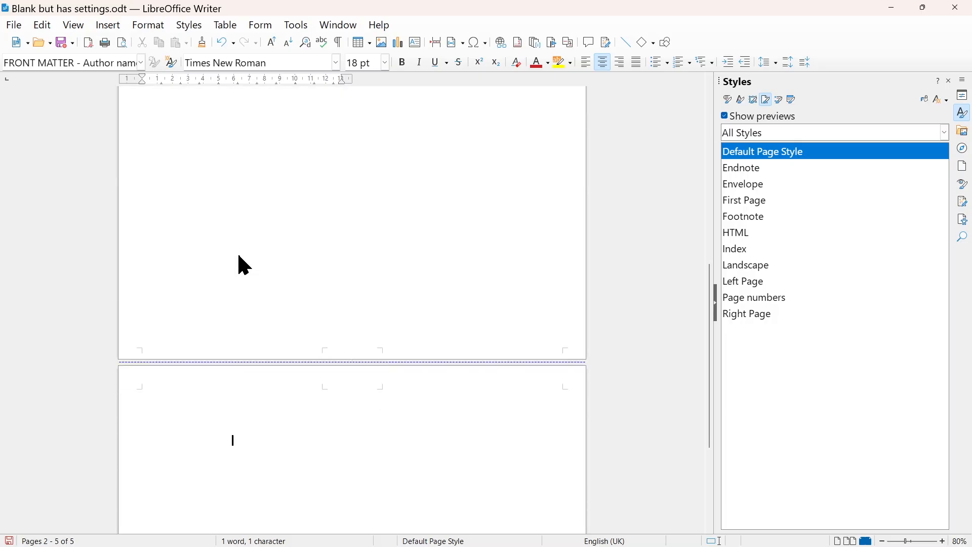
pyautogui.click(464, 325)
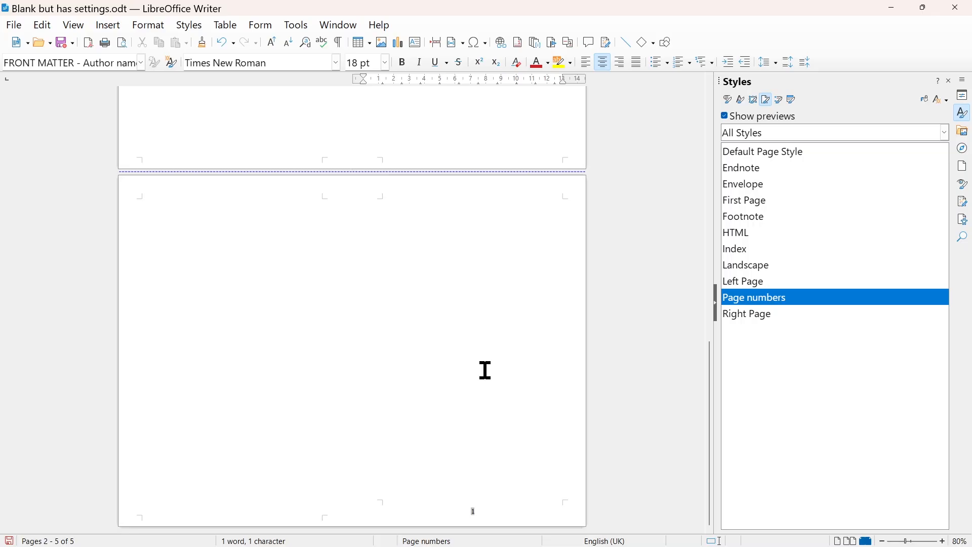
pyautogui.hotkey('ctrl', 'Return')
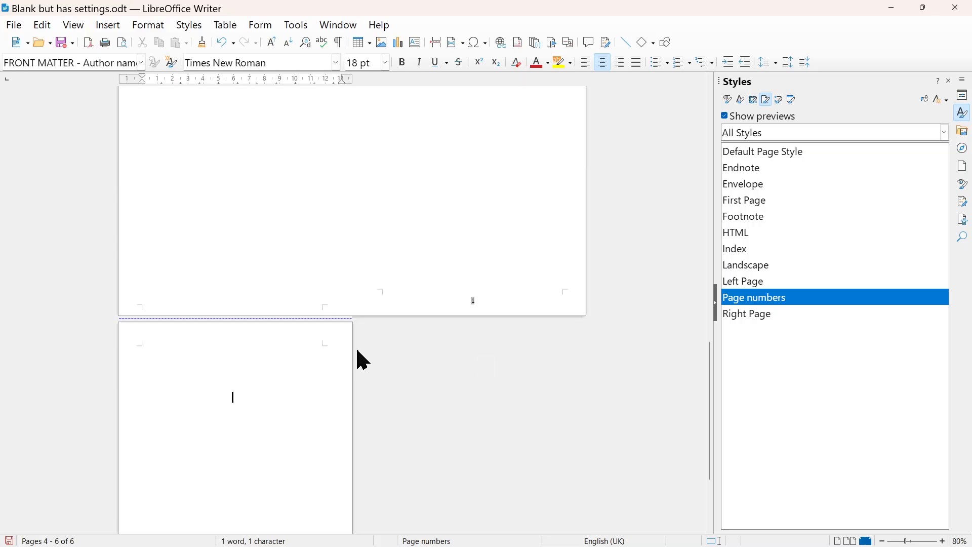
pyautogui.click(113, 27)
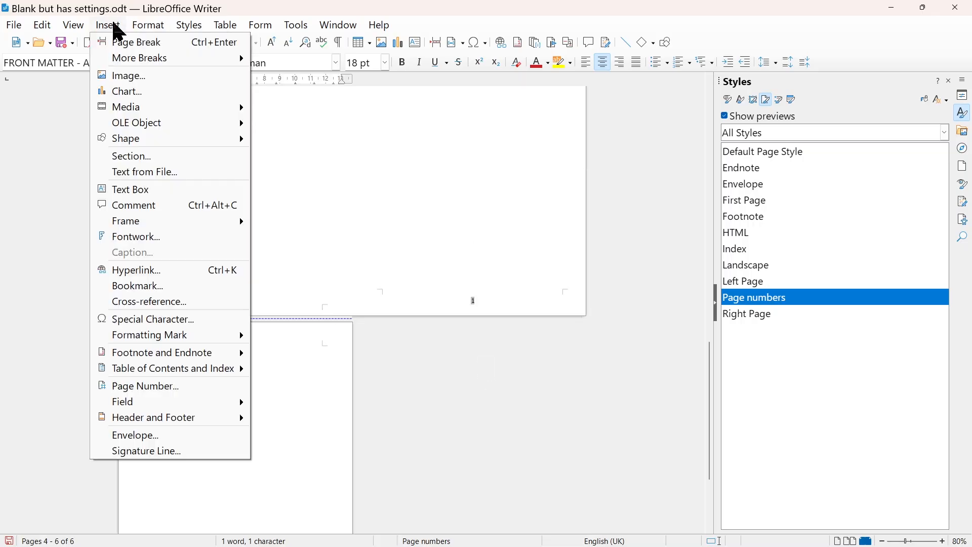
pyautogui.click(113, 26)
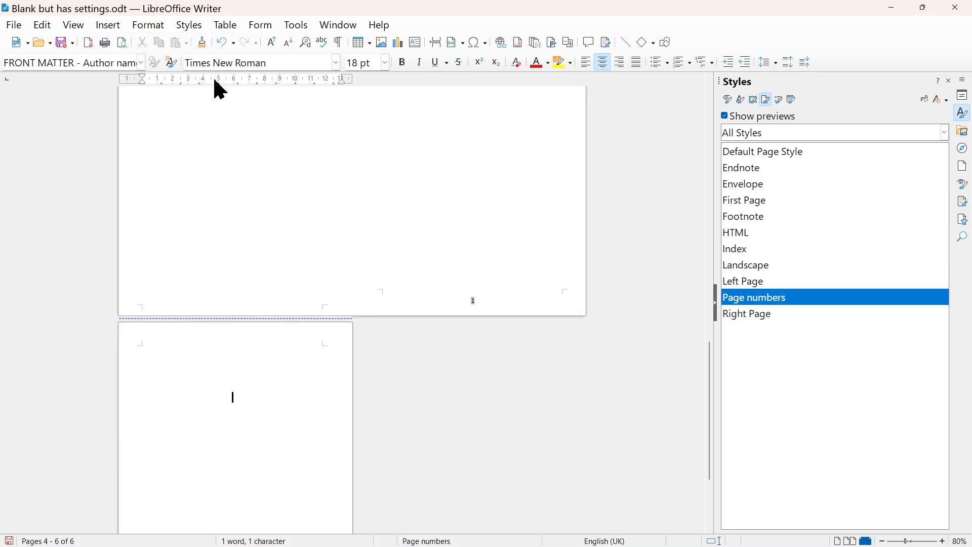
pyautogui.scroll(-3, 440, 347)
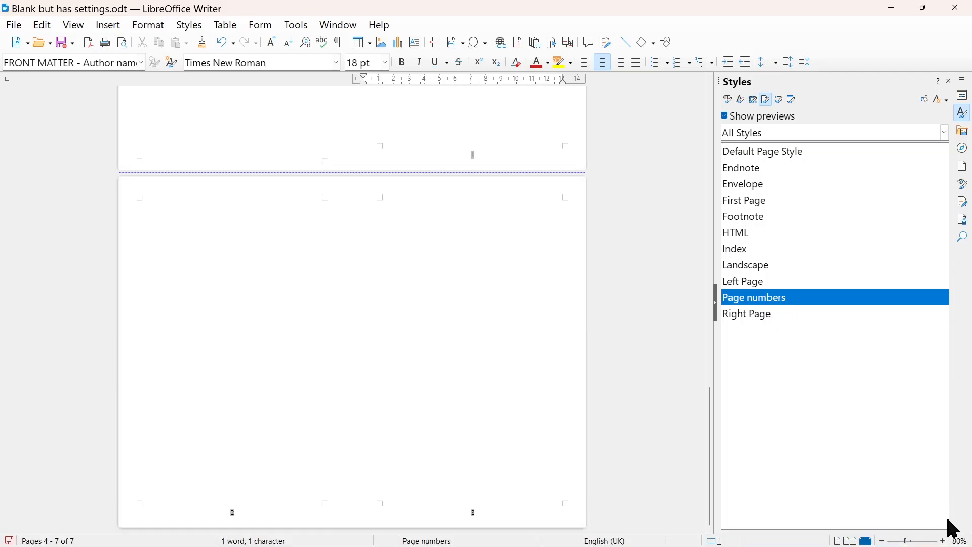
# Examine the footer page numbers on the two added pages up close, and return to a wider view of the spreads
pyautogui.click(942, 537)
pyautogui.click(942, 537)
pyautogui.click(942, 537)
pyautogui.click(942, 537)
pyautogui.click(943, 536)
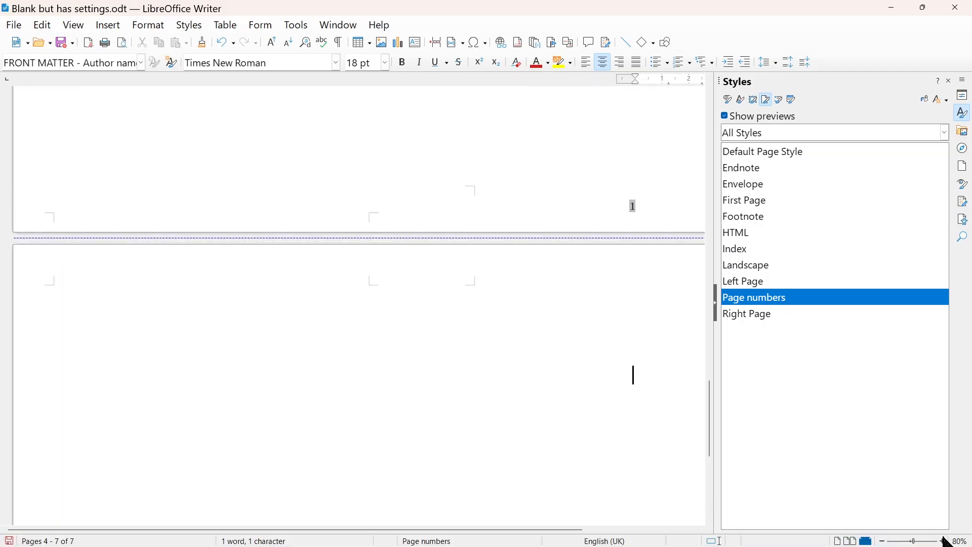
pyautogui.click(942, 537)
pyautogui.click(942, 537)
pyautogui.click(943, 536)
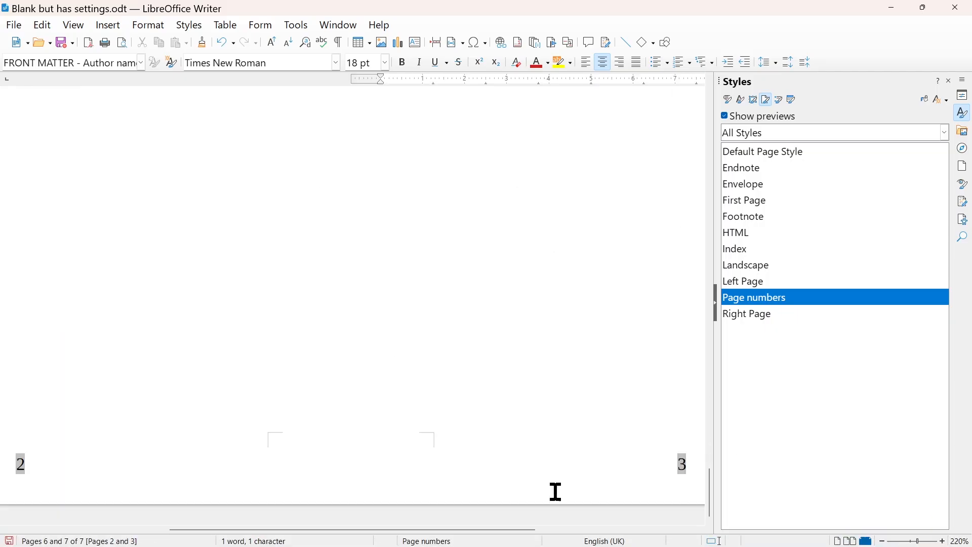
pyautogui.moveTo(529, 536); pyautogui.dragTo(616, 542)
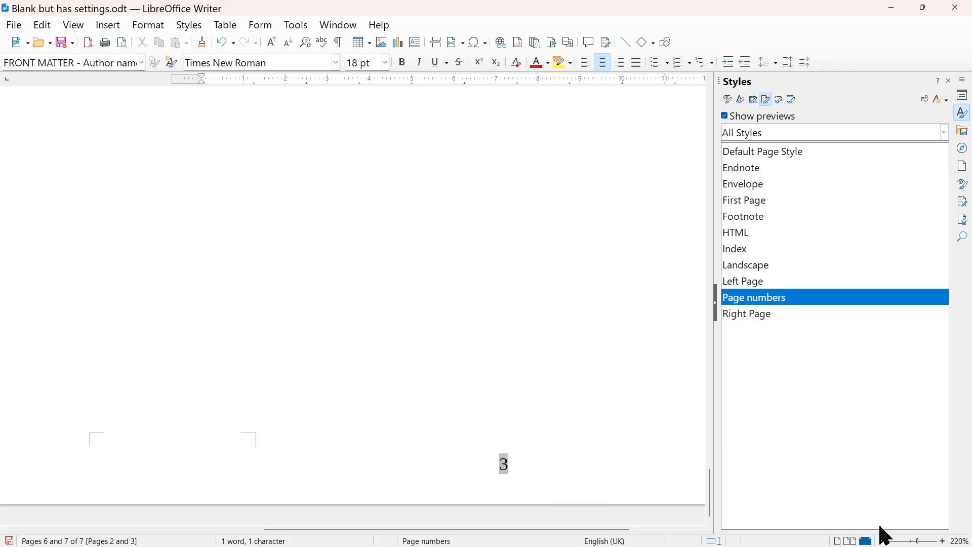
pyautogui.click(906, 542)
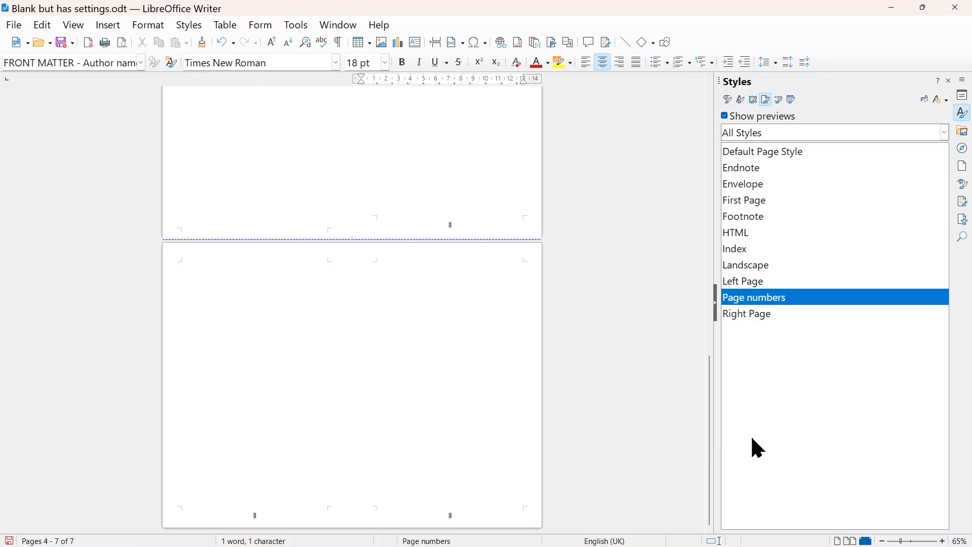
# Place the cursor on the title line of the first page and enlarge the page view to 232%
pyautogui.scroll(5, 479, 327)
pyautogui.click(483, 183)
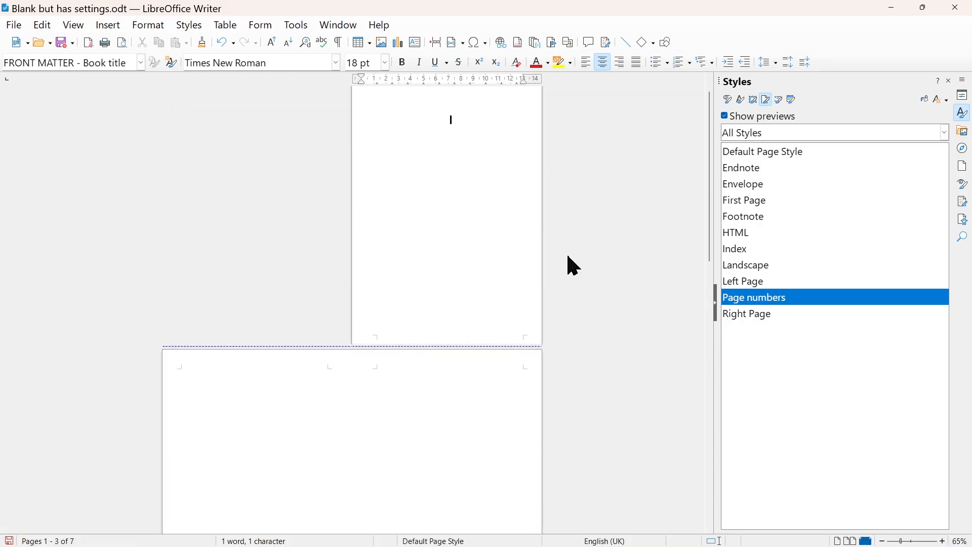
pyautogui.scroll(1, 566, 252)
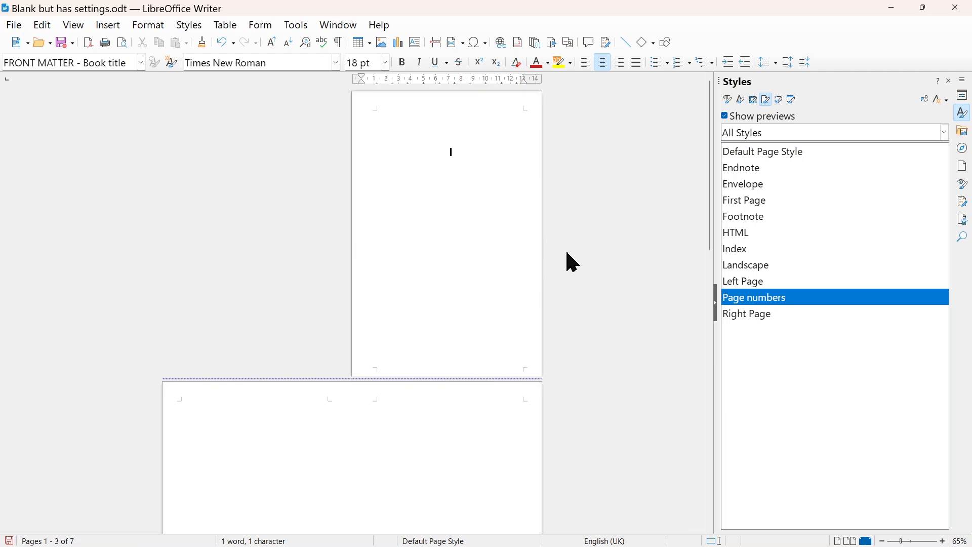
pyautogui.click(916, 542)
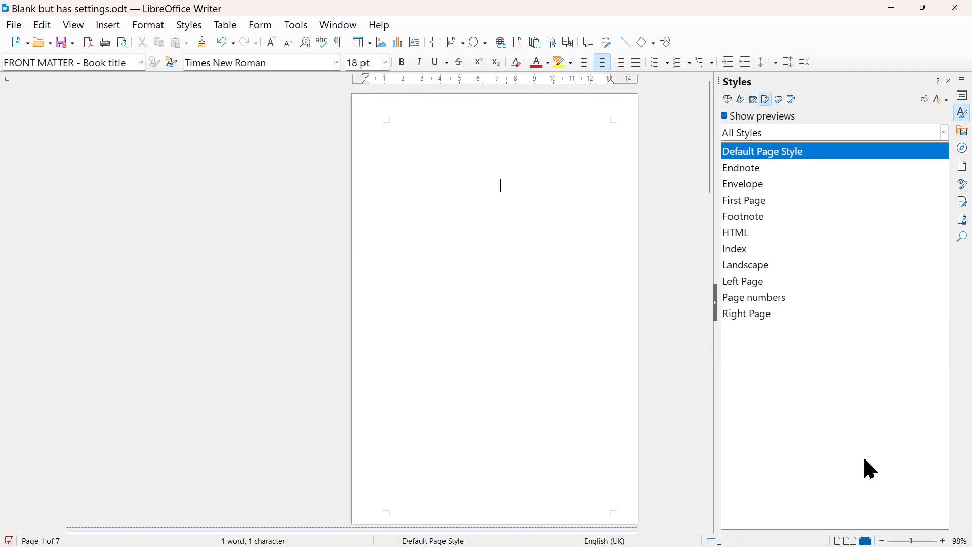
pyautogui.moveTo(913, 540); pyautogui.dragTo(917, 540)
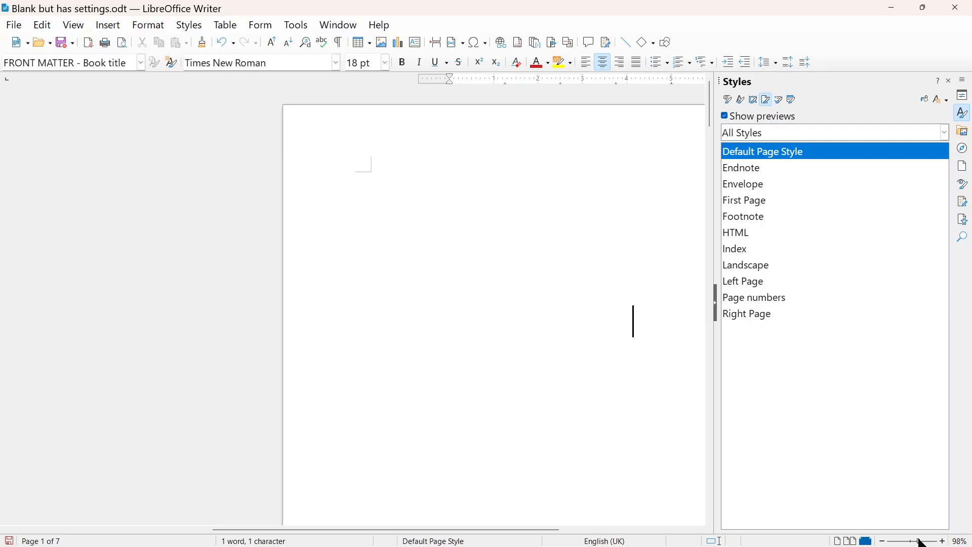
pyautogui.moveTo(510, 531); pyautogui.dragTo(645, 531)
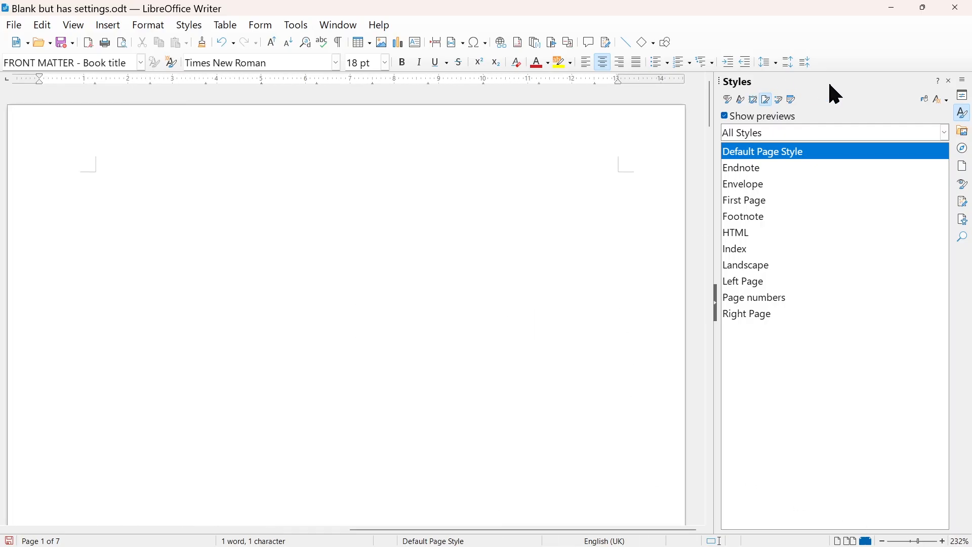
# Review the list of paragraph styles, including the BOOK and FRONT MATTER custom styles, without changing any of them
pyautogui.click(728, 100)
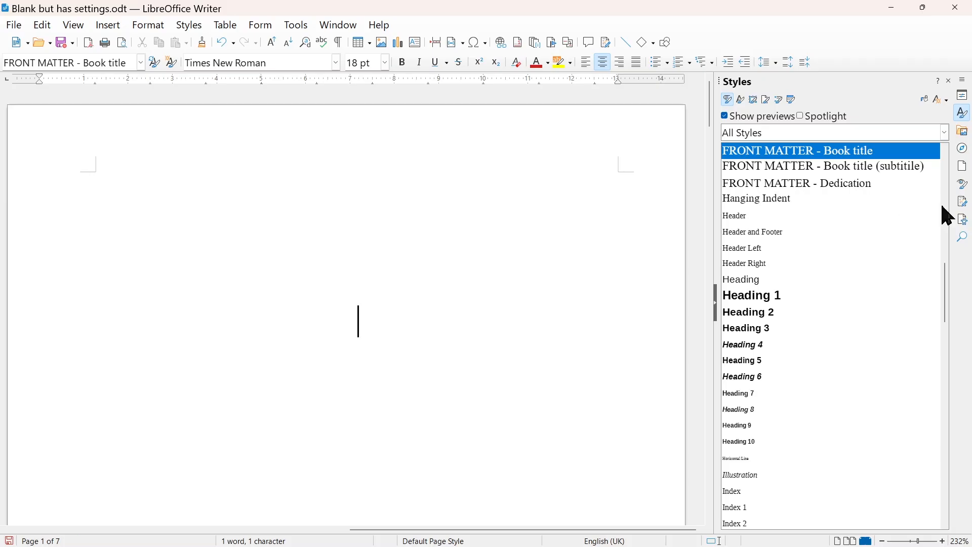
pyautogui.scroll(4, 819, 242)
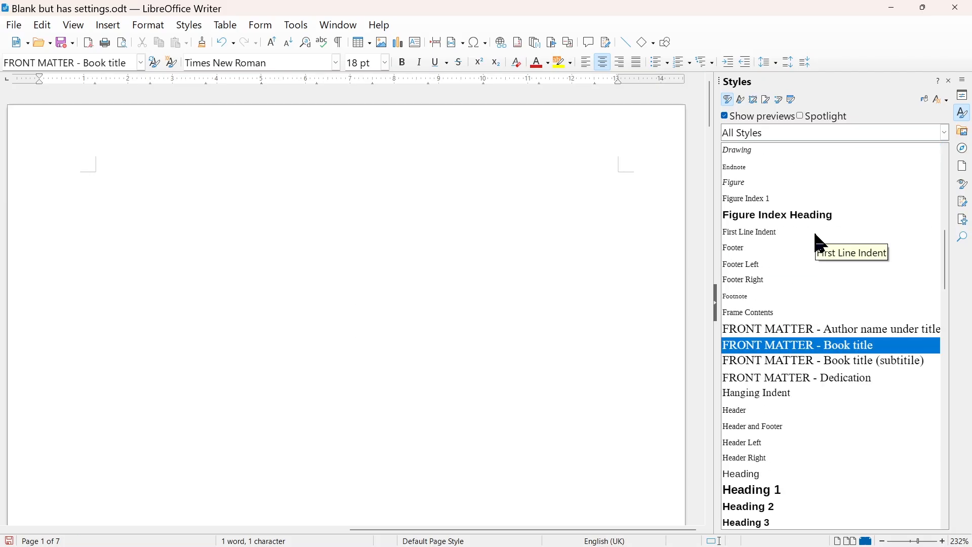
pyautogui.rightClick(803, 346)
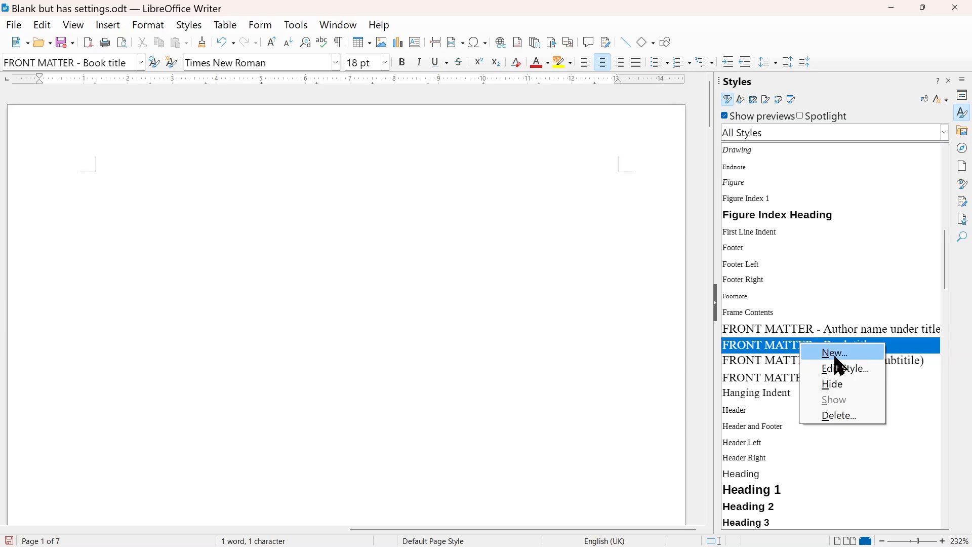
pyautogui.click(761, 330)
pyautogui.scroll(10, 778, 372)
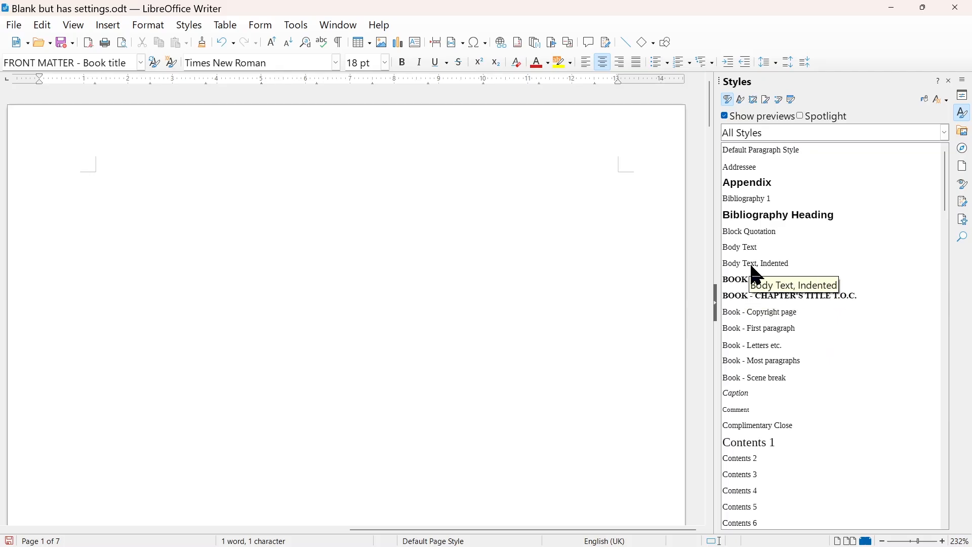
pyautogui.scroll(-15, 786, 412)
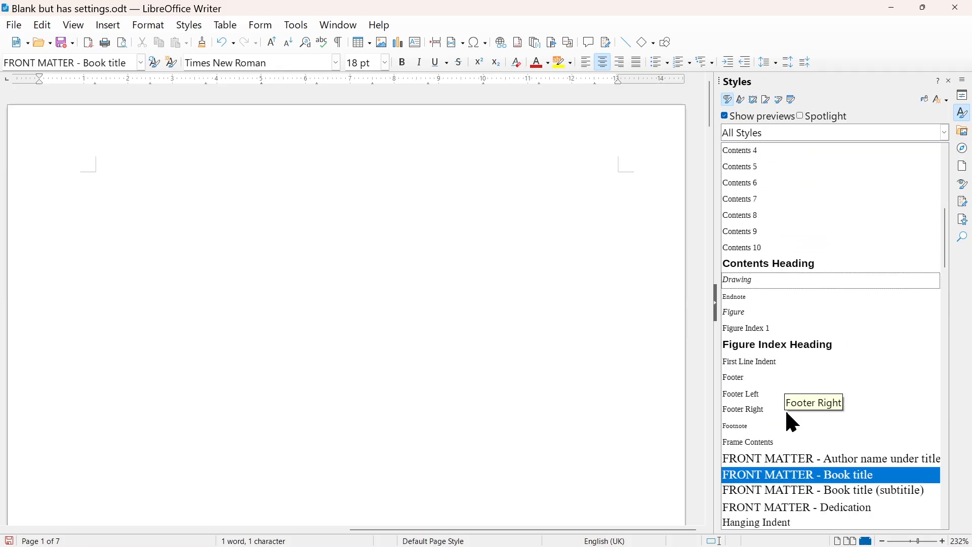
pyautogui.scroll(15, 786, 407)
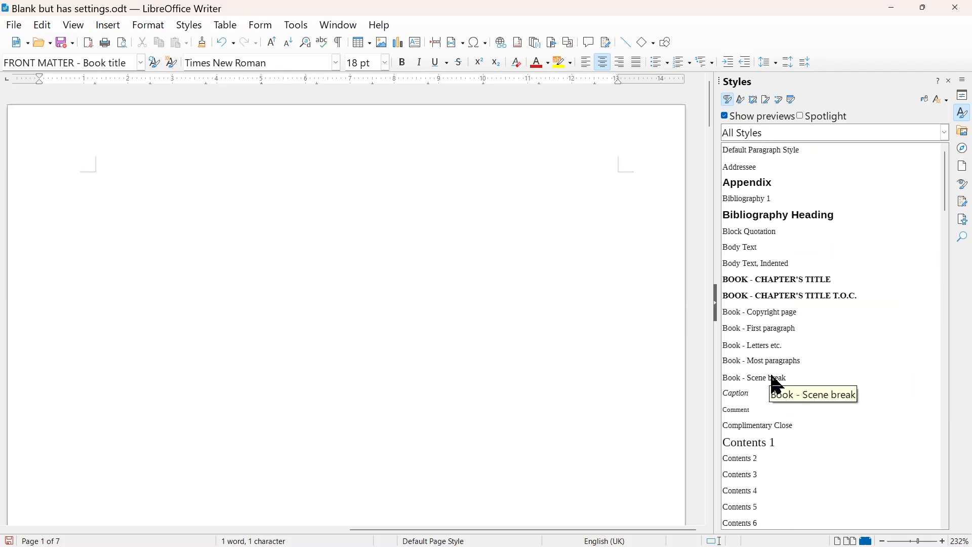
pyautogui.scroll(-10, 777, 387)
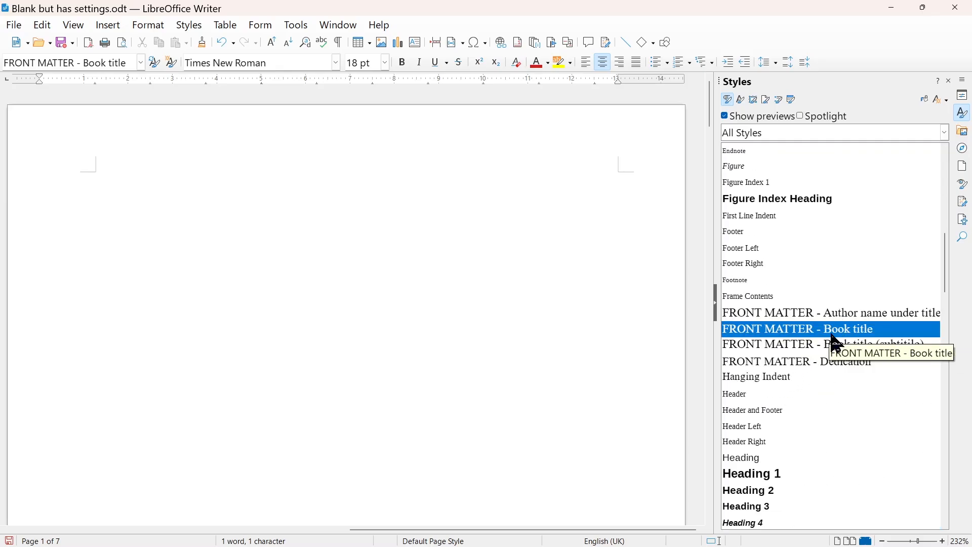
# Try the FRONT MATTER - Author name under title style on the empty title line, and switch it back to FRONT MATTER - Book title
pyautogui.doubleClick(805, 313)
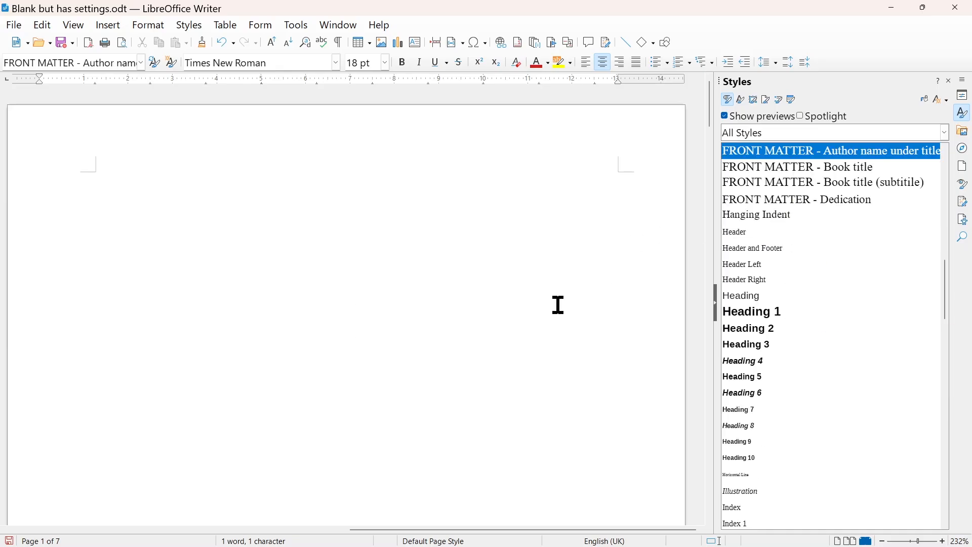
pyautogui.doubleClick(855, 170)
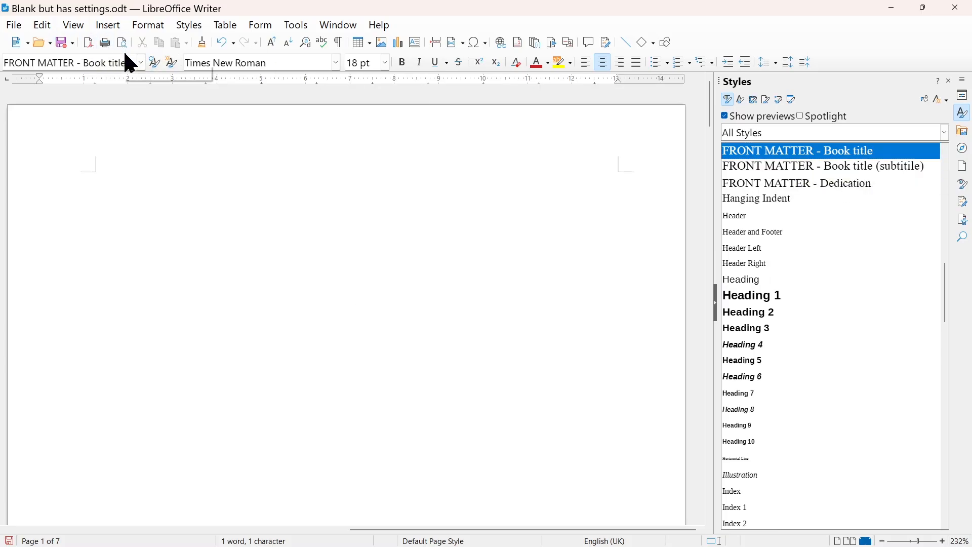
pyautogui.click(140, 65)
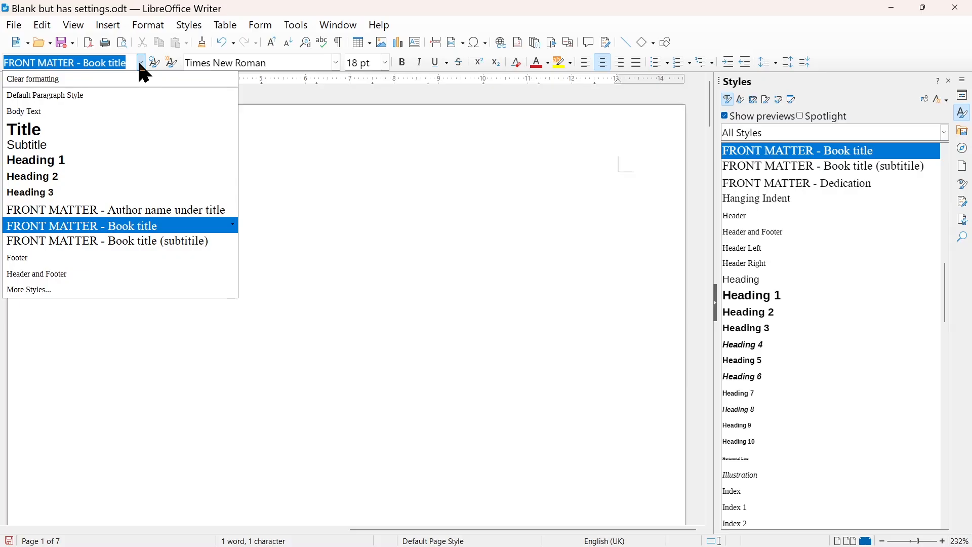
pyautogui.click(139, 64)
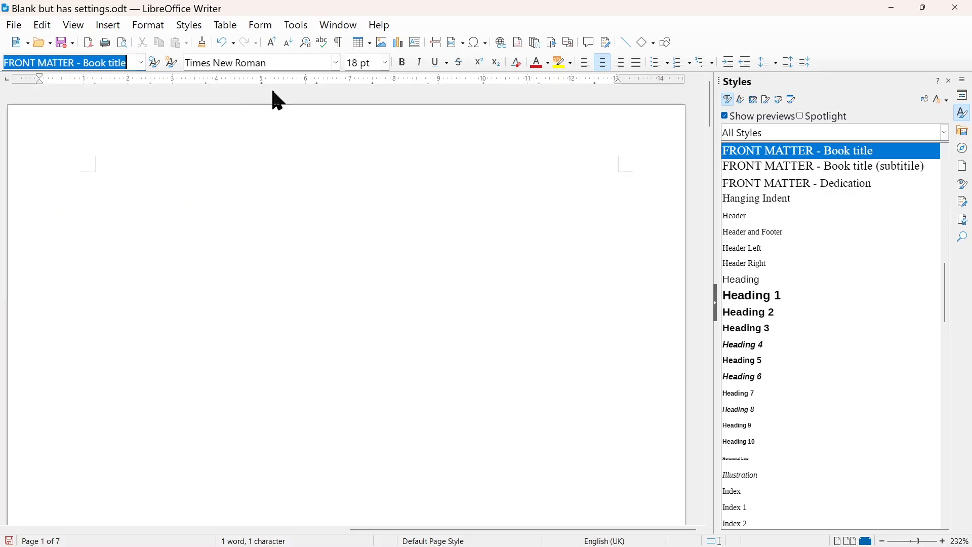
# Review the general, alignment, and indent and spacing settings of the FRONT MATTER - Book title style, and close them without changes
pyautogui.rightClick(795, 152)
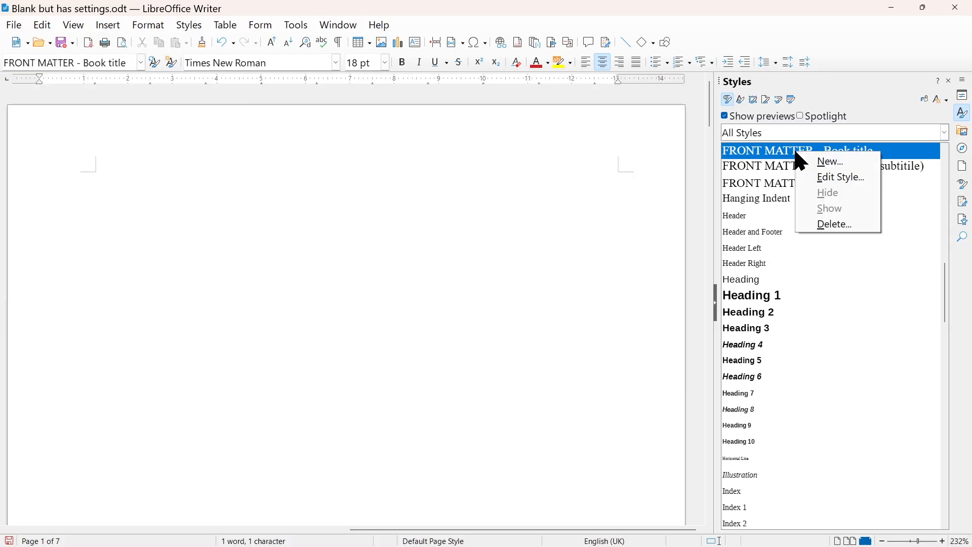
pyautogui.click(818, 178)
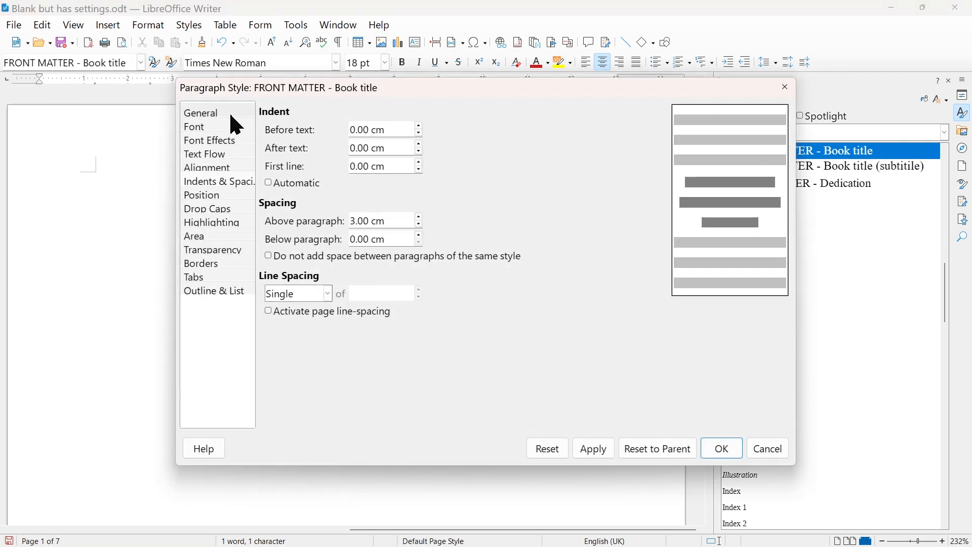
pyautogui.click(225, 113)
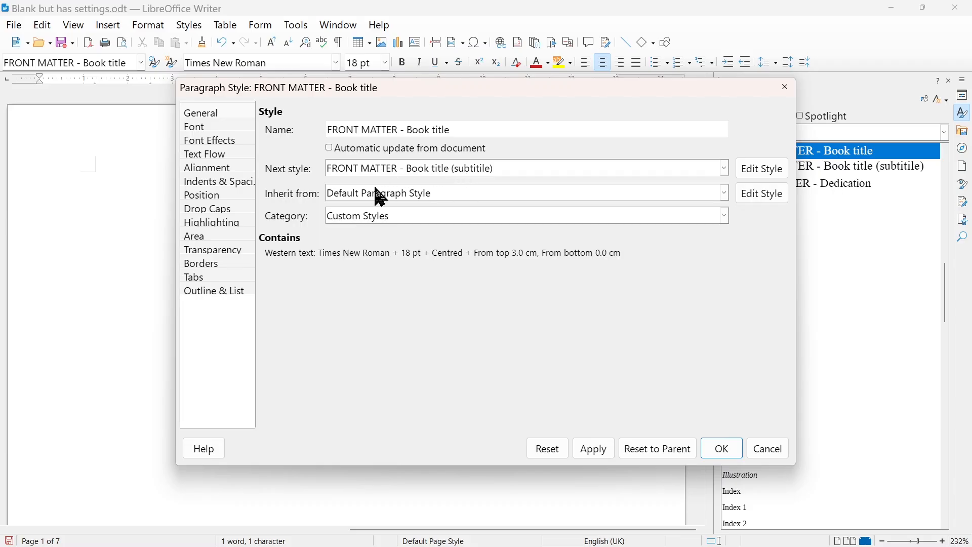
pyautogui.click(216, 171)
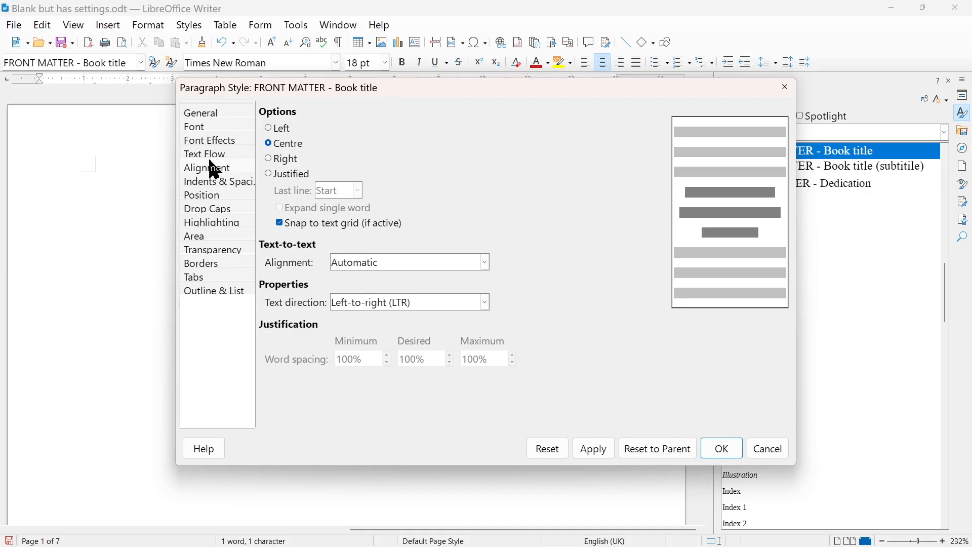
pyautogui.click(217, 182)
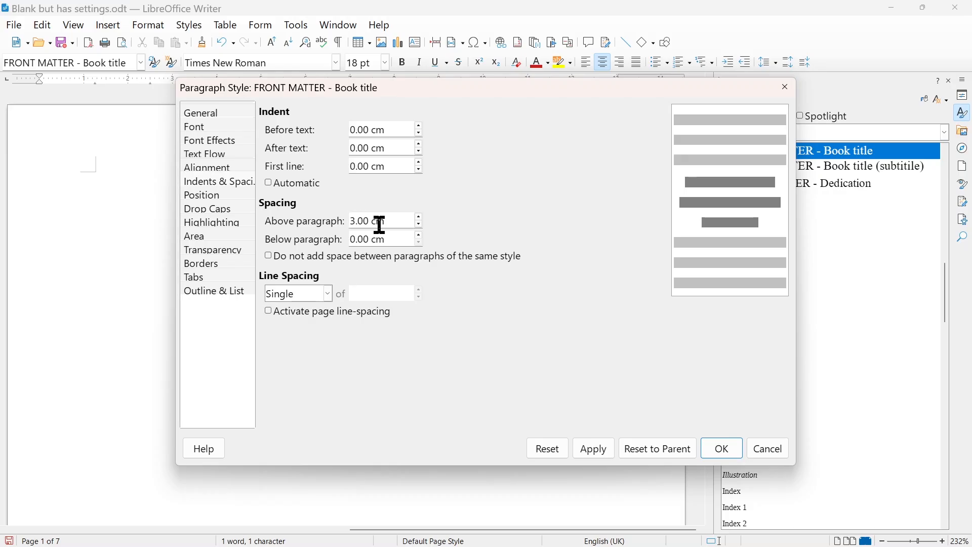
pyautogui.click(771, 449)
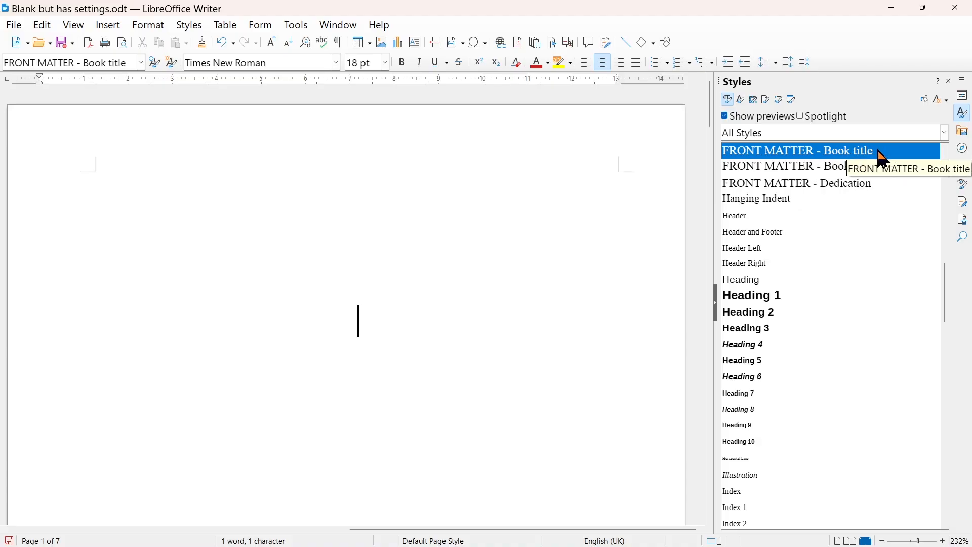
# Write "My book title" on the first page's title line and start a new paragraph below it
pyautogui.write('My ')
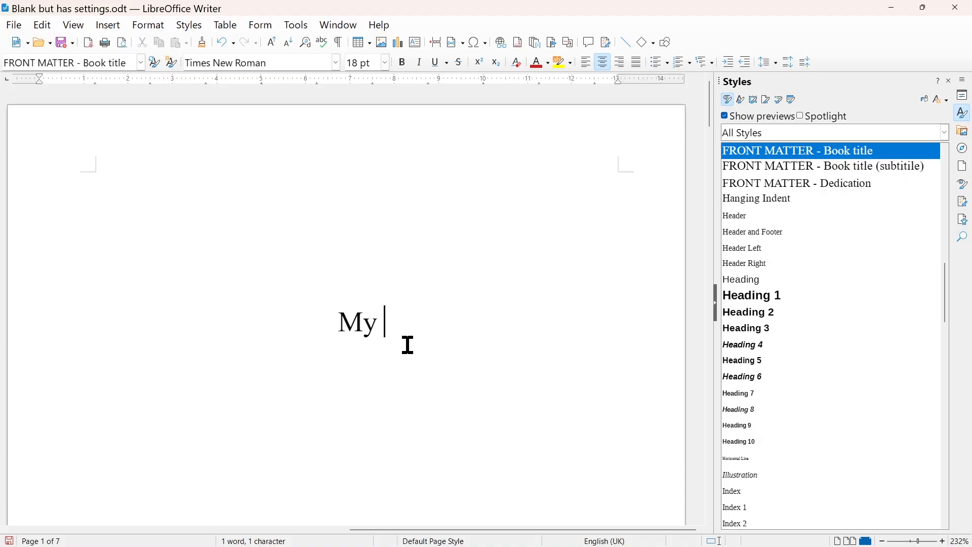
pyautogui.write('book title')
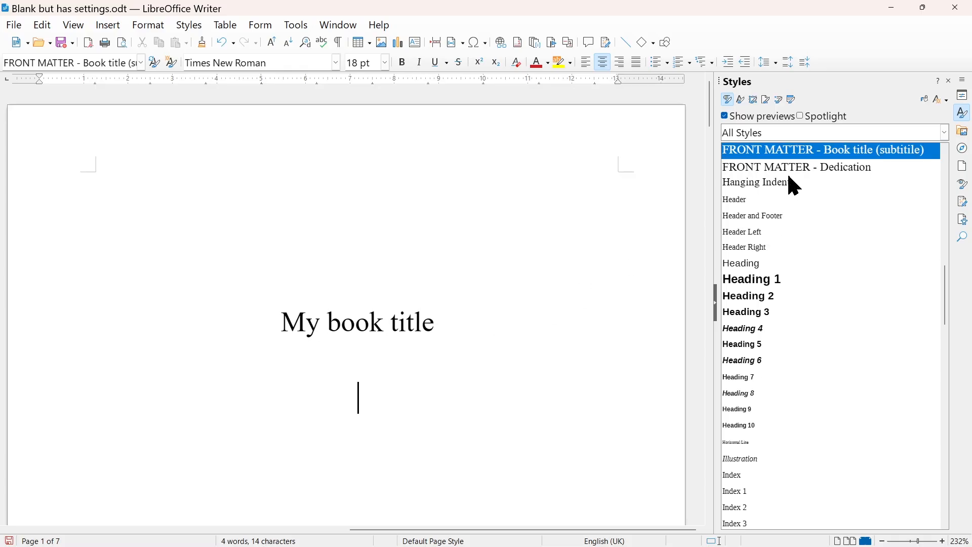
# Review the spacing, general and font settings of the FRONT MATTER - Book title (subtitile) style, and close them without changes
pyautogui.rightClick(890, 157)
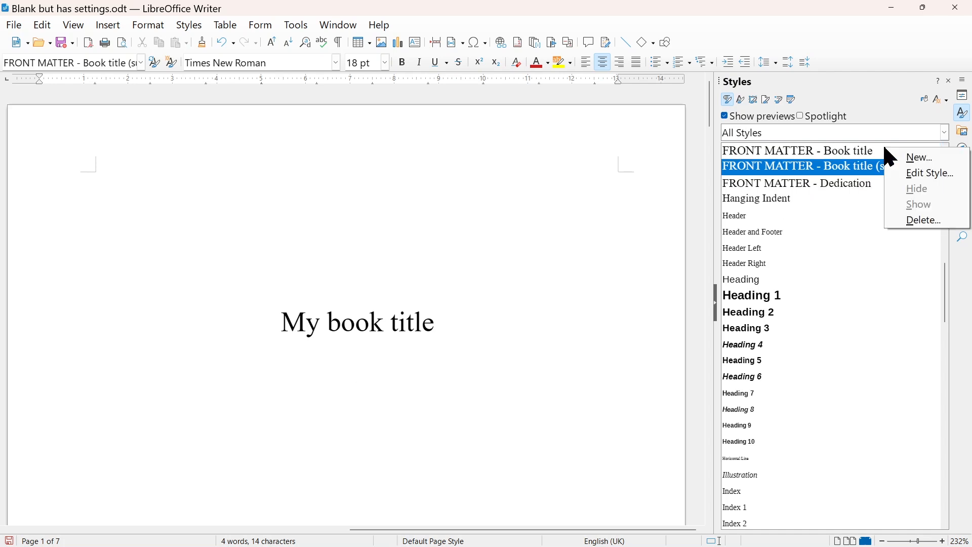
pyautogui.click(908, 173)
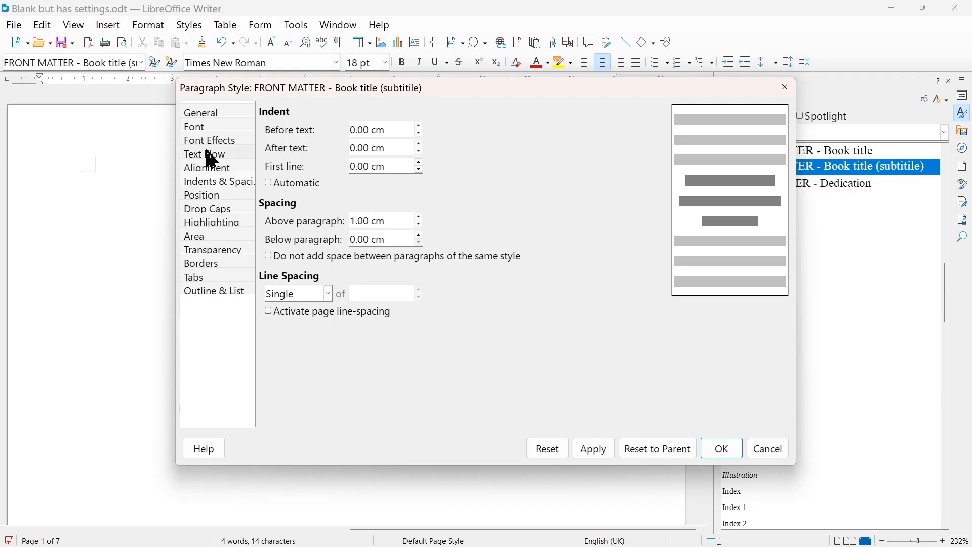
pyautogui.click(204, 118)
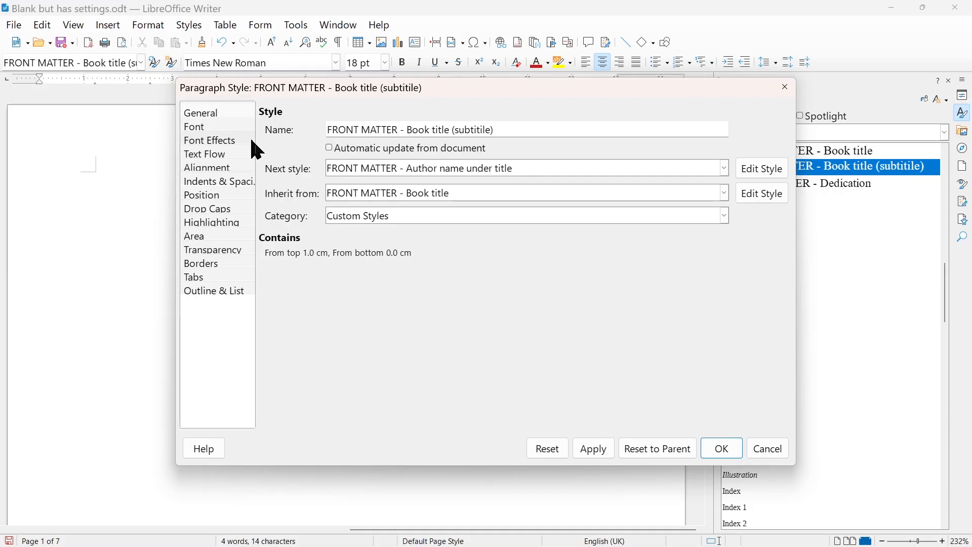
pyautogui.click(207, 128)
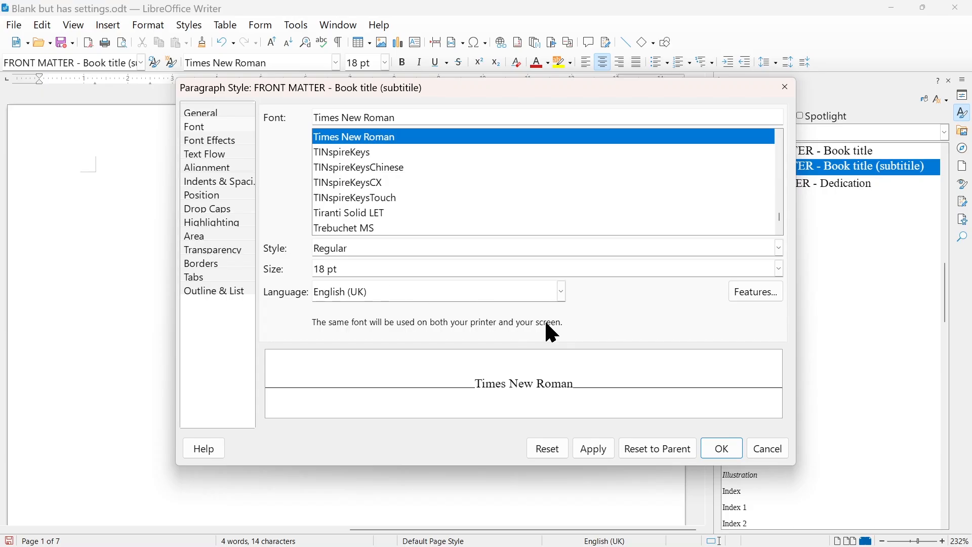
pyautogui.click(771, 448)
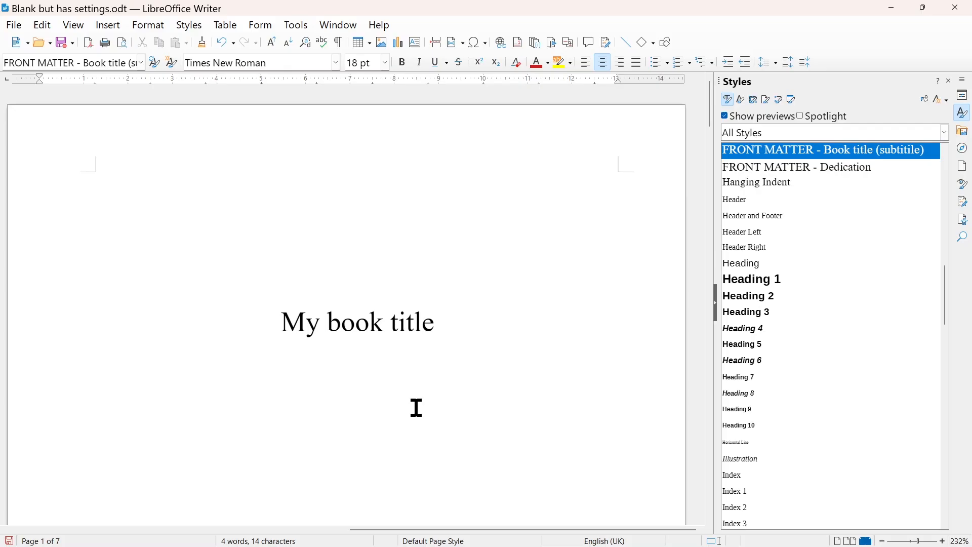
# Write the subtitle "A Steampunk Adventure" below the book title and "My pen name" on the author line beneath it
pyautogui.write('A Steampunk Adventure')
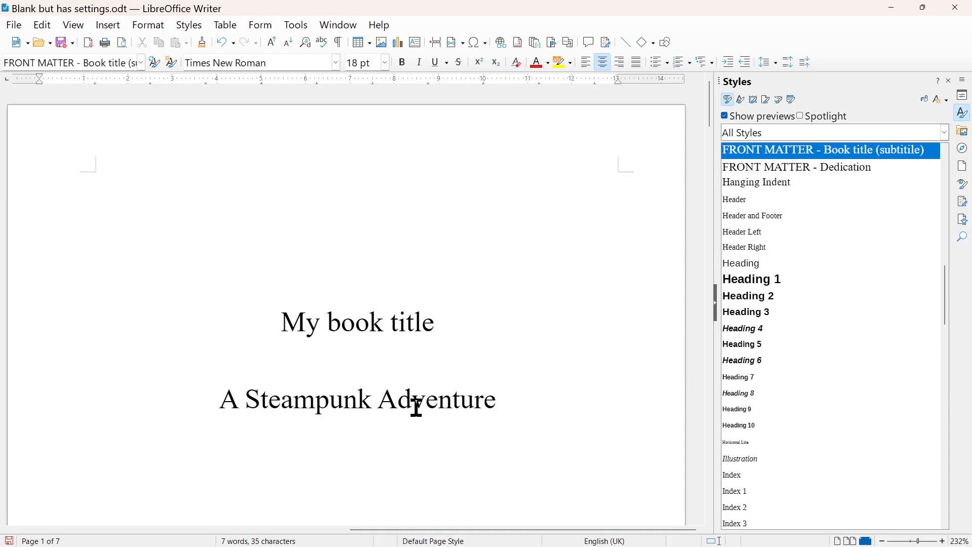
pyautogui.press('Return')
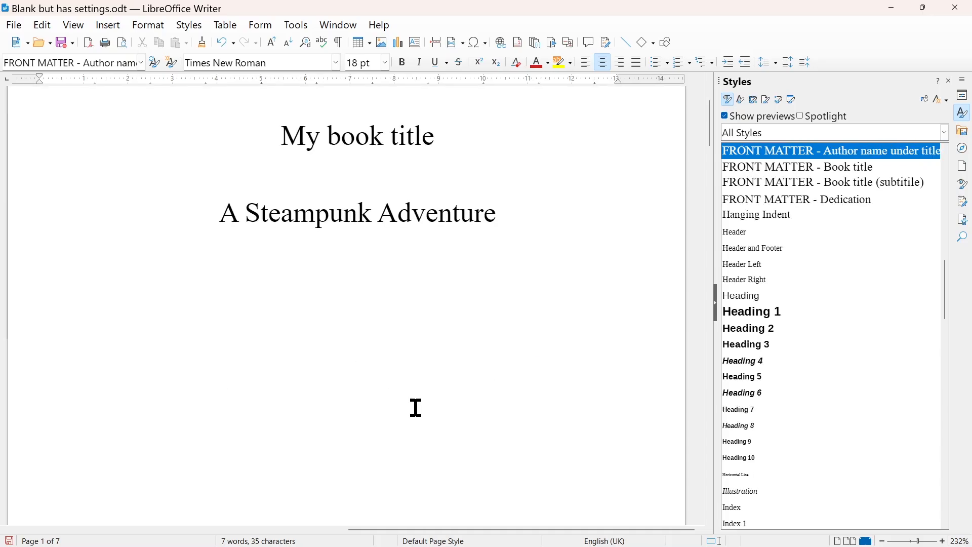
pyautogui.scroll(2, 862, 172)
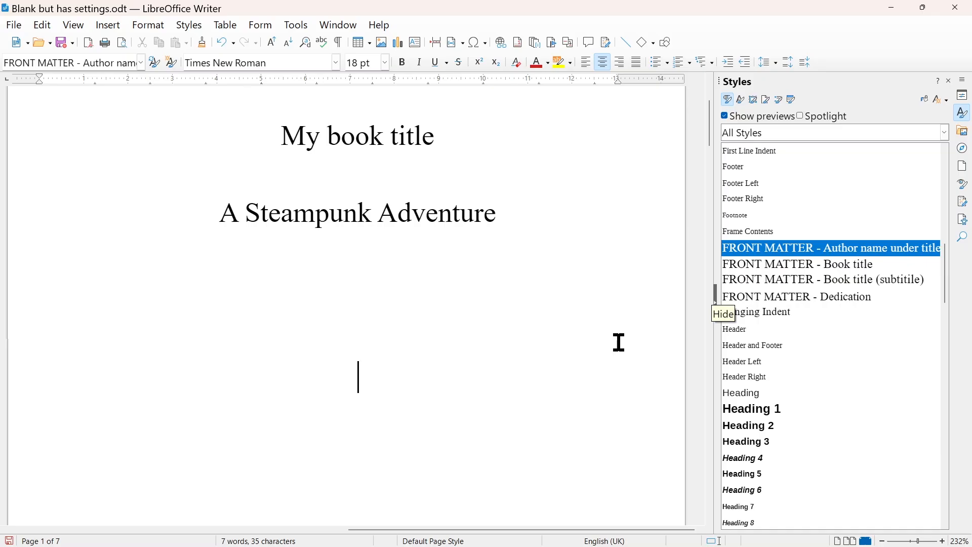
pyautogui.write('My pen name')
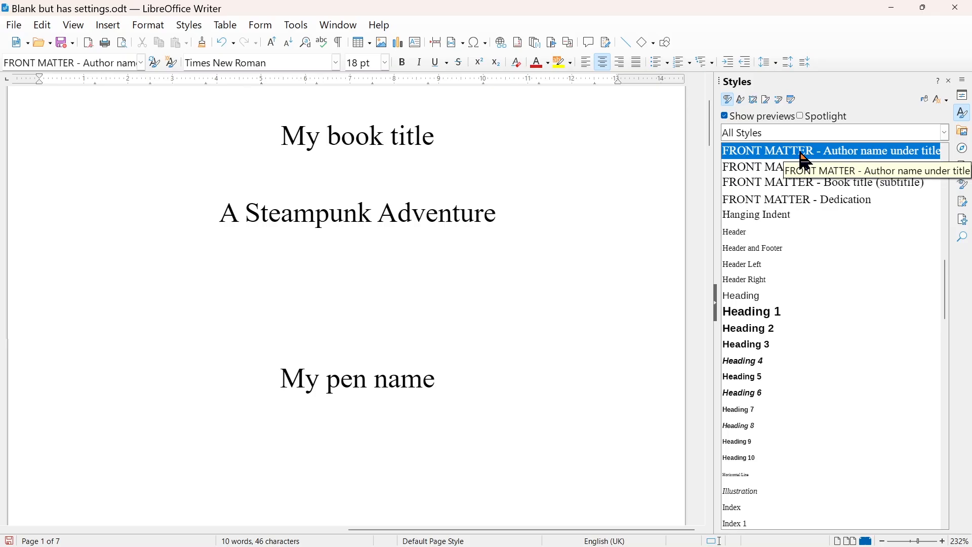
# Review the font and the indent and spacing settings of the FRONT MATTER - Author name under title style, and close them without changes
pyautogui.rightClick(805, 160)
pyautogui.click(813, 175)
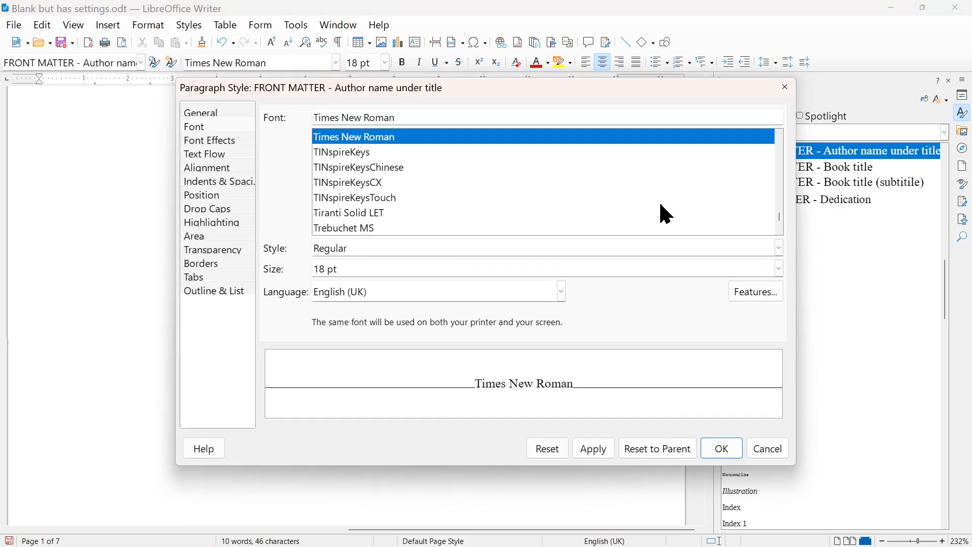
pyautogui.click(220, 181)
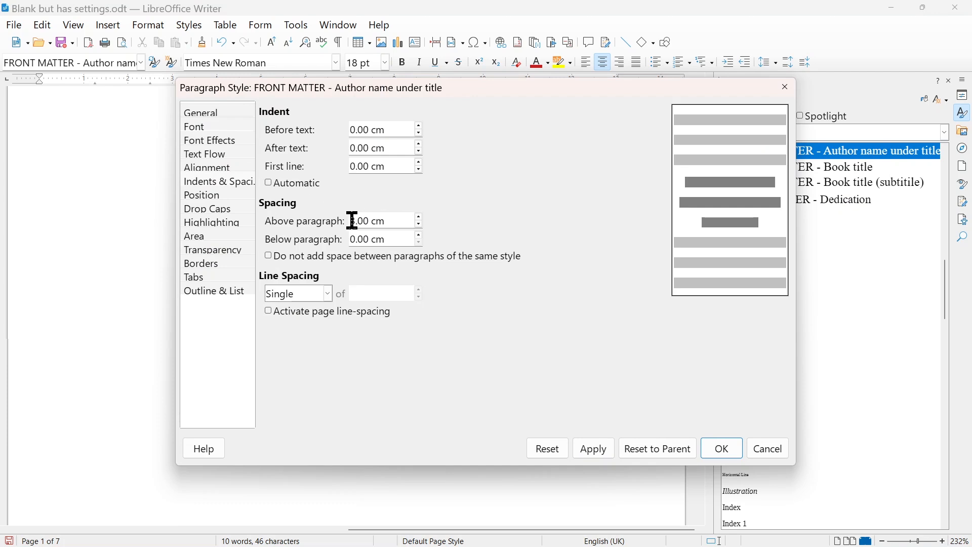
pyautogui.click(759, 446)
# Show the formatting marks and examine the paragraph ends and spaces on the title page's three lines
pyautogui.scroll(-5, 487, 324)
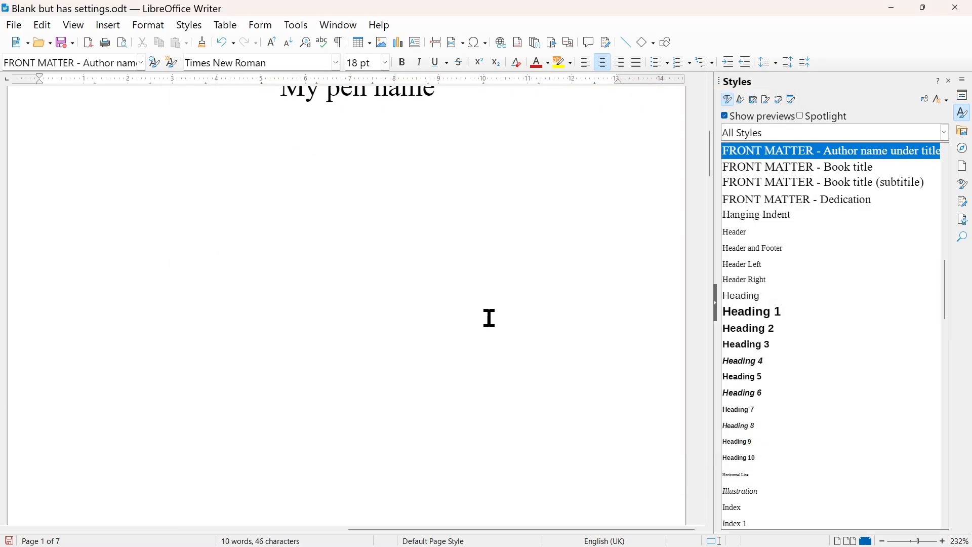
pyautogui.scroll(-3, 490, 318)
pyautogui.scroll(8, 486, 319)
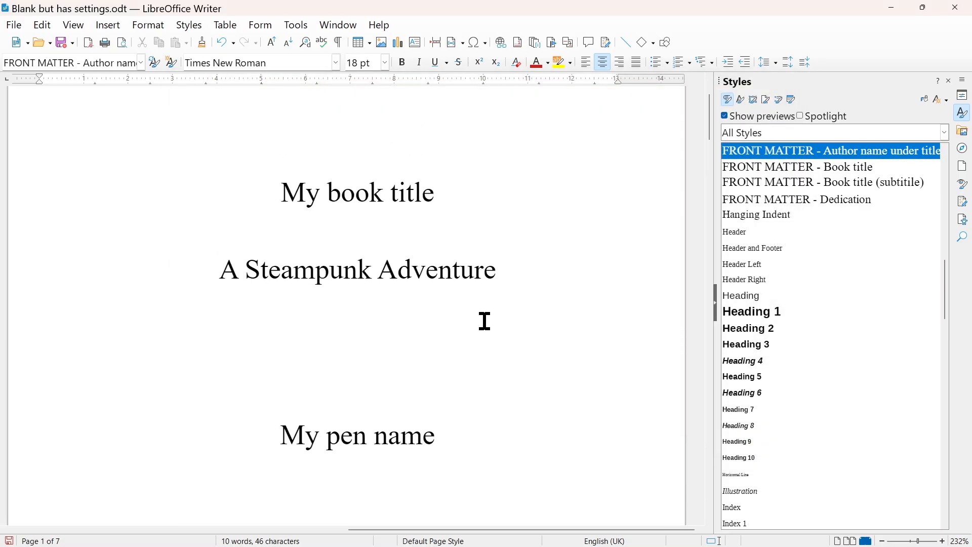
pyautogui.click(338, 45)
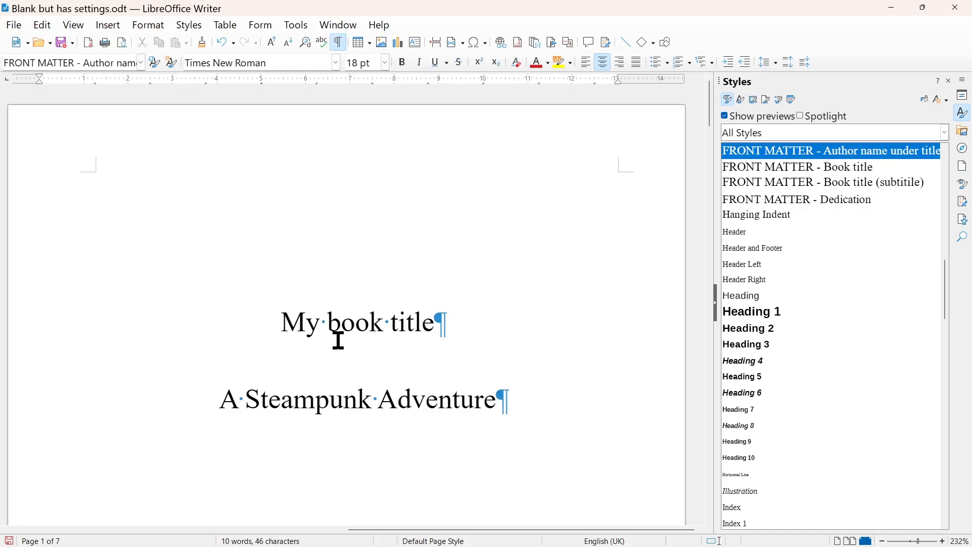
pyautogui.scroll(-1, 338, 340)
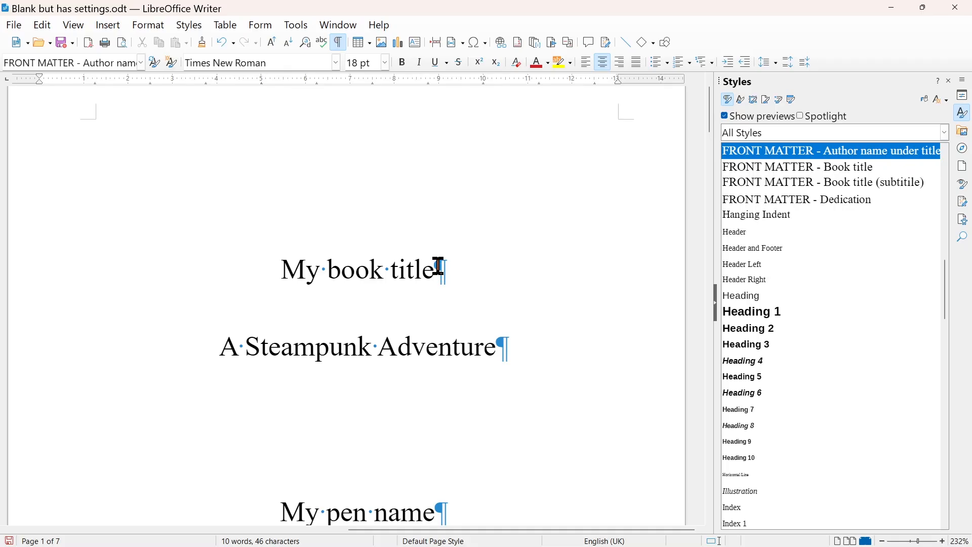
pyautogui.scroll(-3, 441, 506)
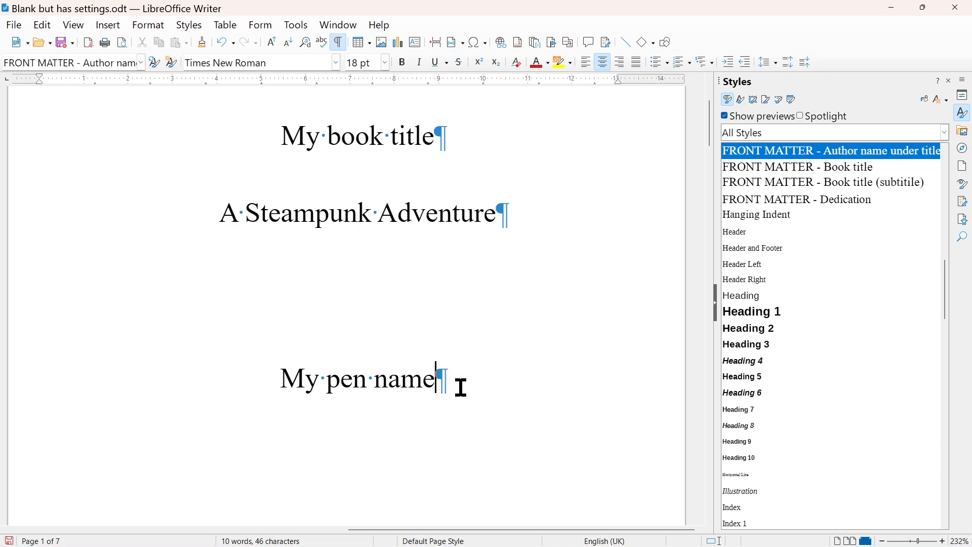
pyautogui.click(439, 379)
# Add a second space before "Adventure" in the subtitle and compare the line with formatting marks hidden and shown
pyautogui.click(379, 213)
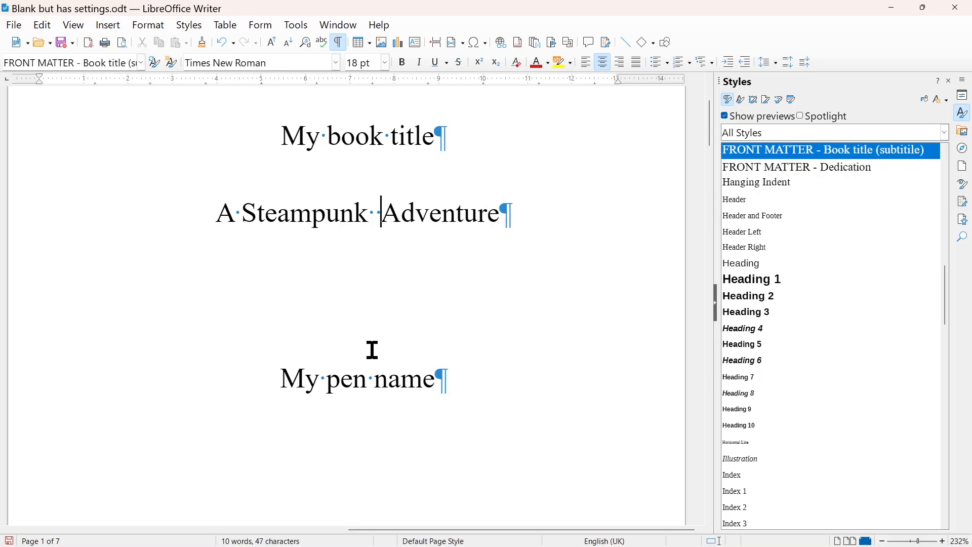
pyautogui.click(372, 384)
pyautogui.click(338, 42)
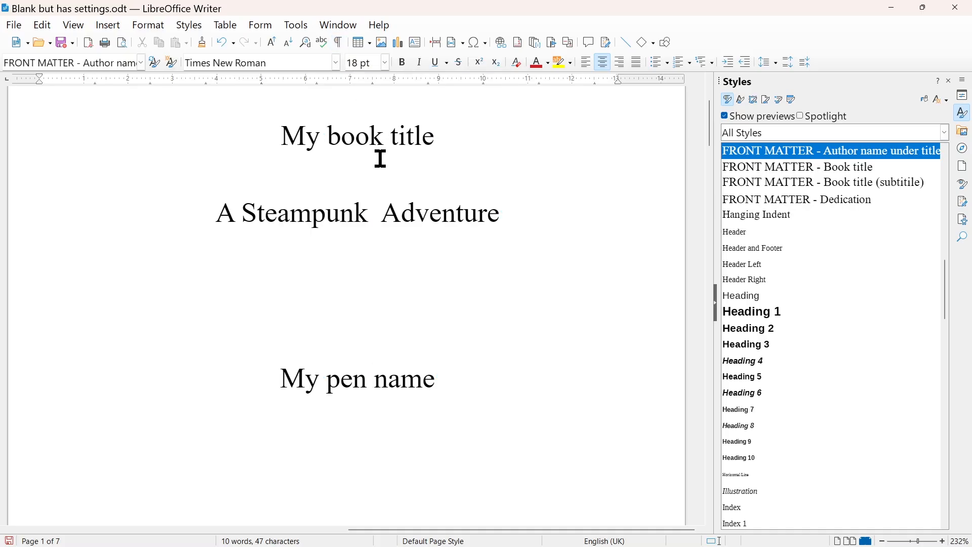
pyautogui.click(339, 42)
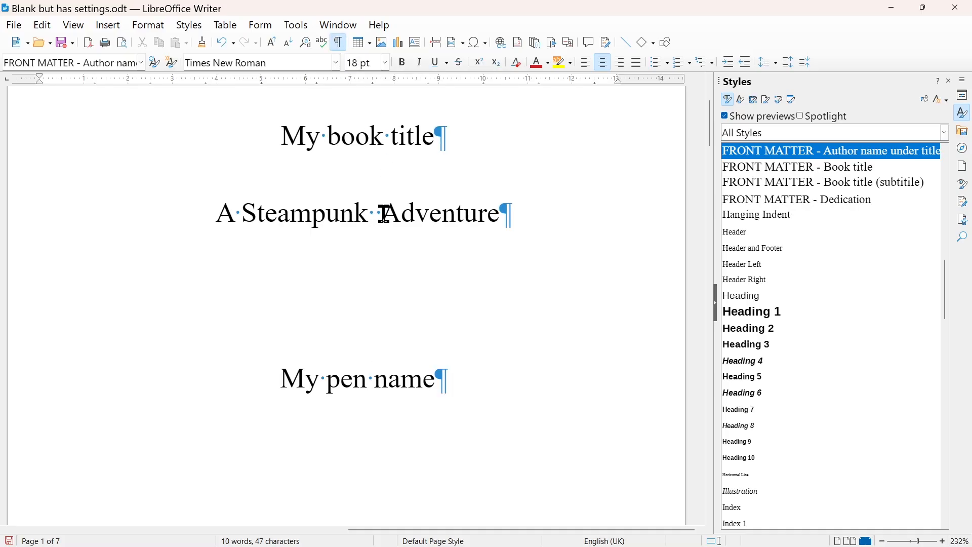
pyautogui.click(338, 44)
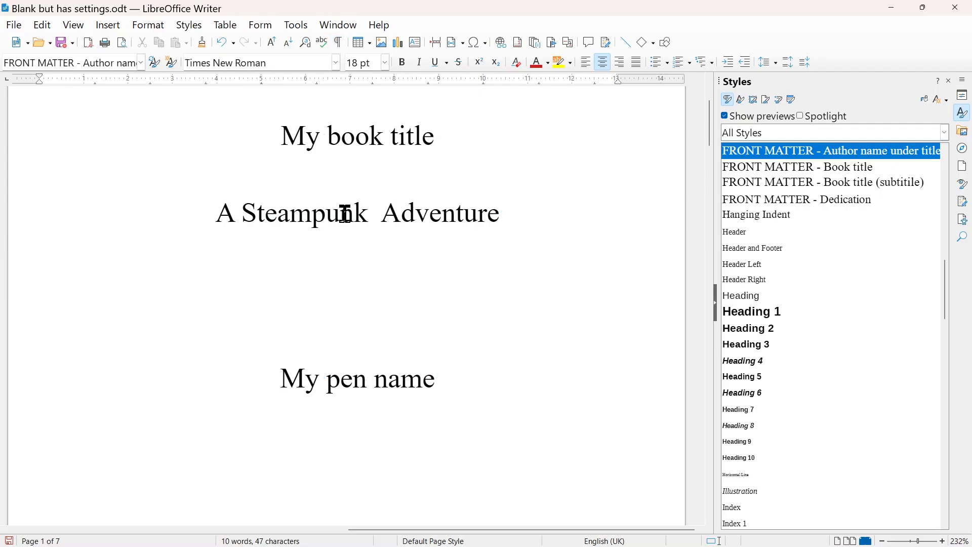
pyautogui.click(339, 45)
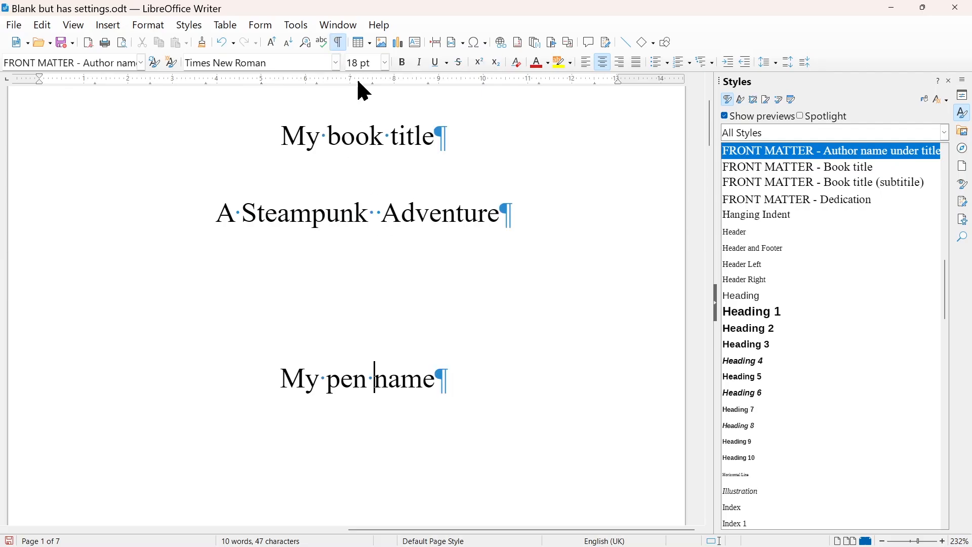
# Delete the extra space before "Adventure" in the subtitle and hide the formatting marks
pyautogui.click(380, 212)
pyautogui.press('BackSpace')
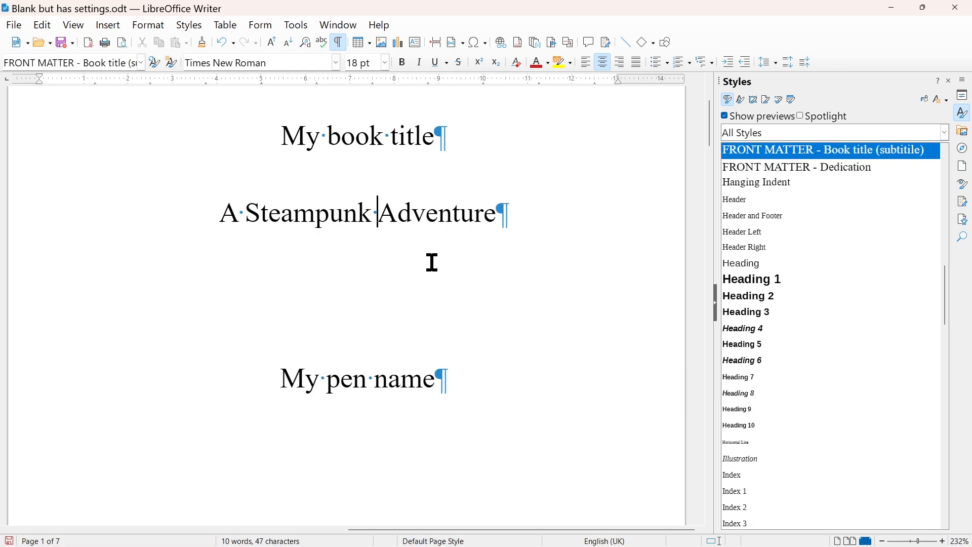
pyautogui.click(338, 43)
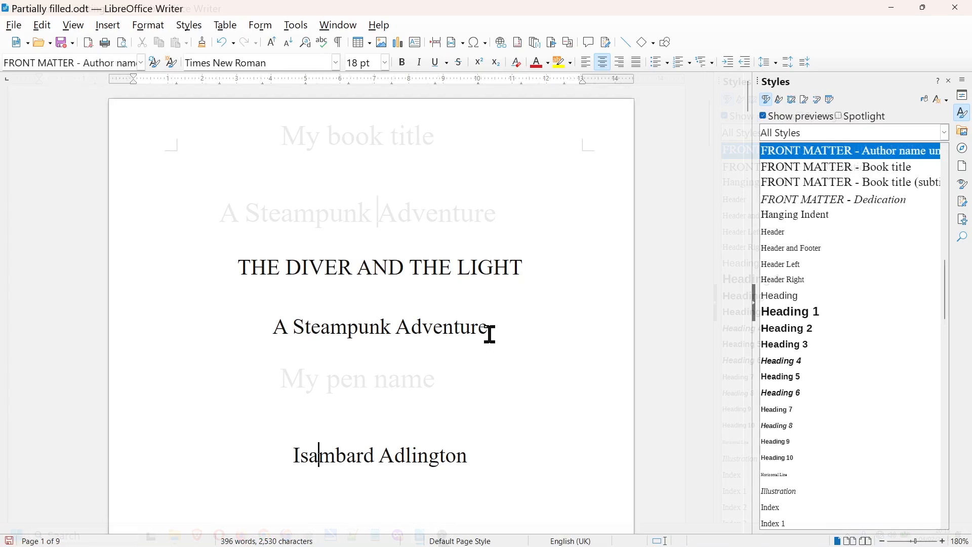
# Display Partially filled.odt in book view and zoom out to 90% to see its title page and facing pages
pyautogui.click(489, 333)
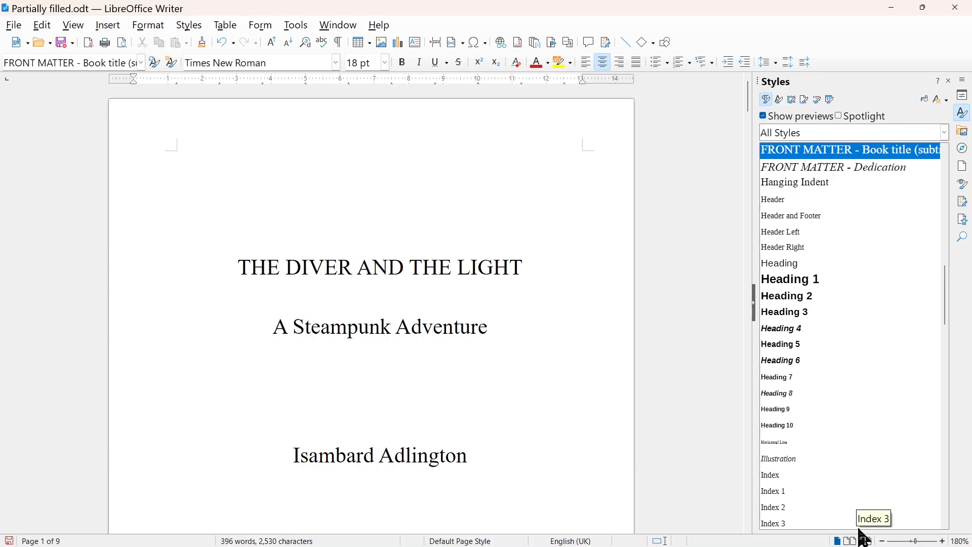
pyautogui.click(867, 541)
pyautogui.scroll(-10, 653, 399)
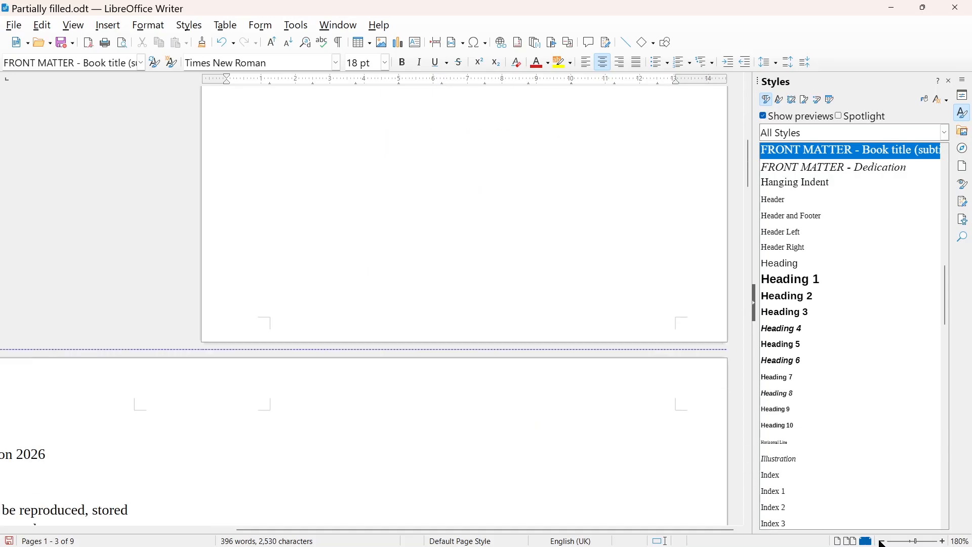
pyautogui.click(881, 541)
pyautogui.click(881, 541)
pyautogui.click(882, 540)
pyautogui.click(881, 541)
pyautogui.click(881, 540)
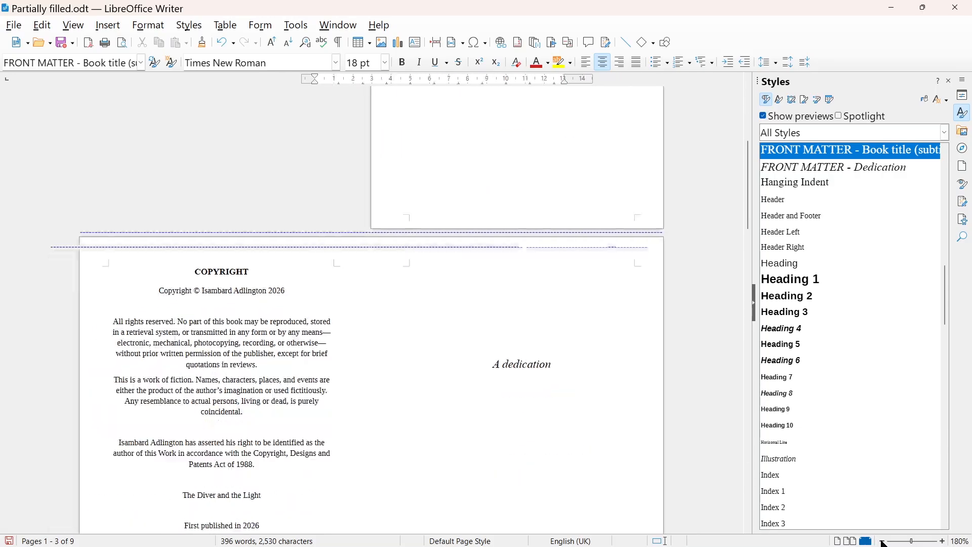
pyautogui.click(881, 541)
pyautogui.scroll(3, 640, 334)
pyautogui.scroll(1, 640, 334)
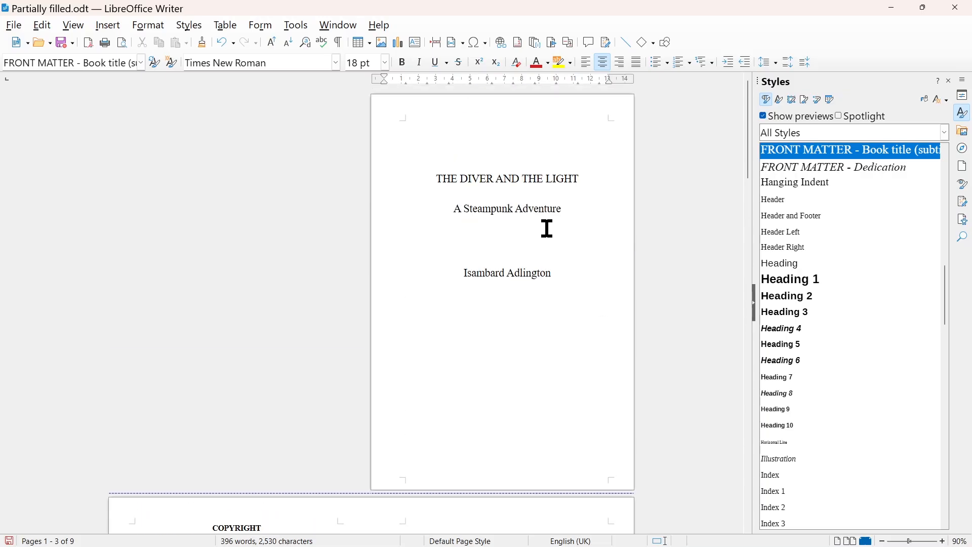
# Look through the copyright, dedication and empty pages up to the prologue, and enlarge the view to 160% to read it
pyautogui.scroll(-8, 545, 228)
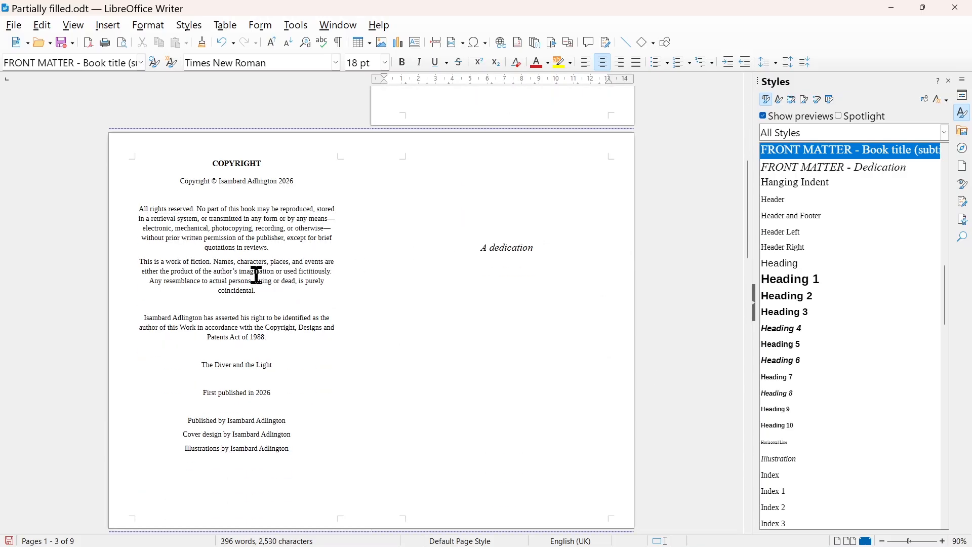
pyautogui.scroll(-10, 502, 281)
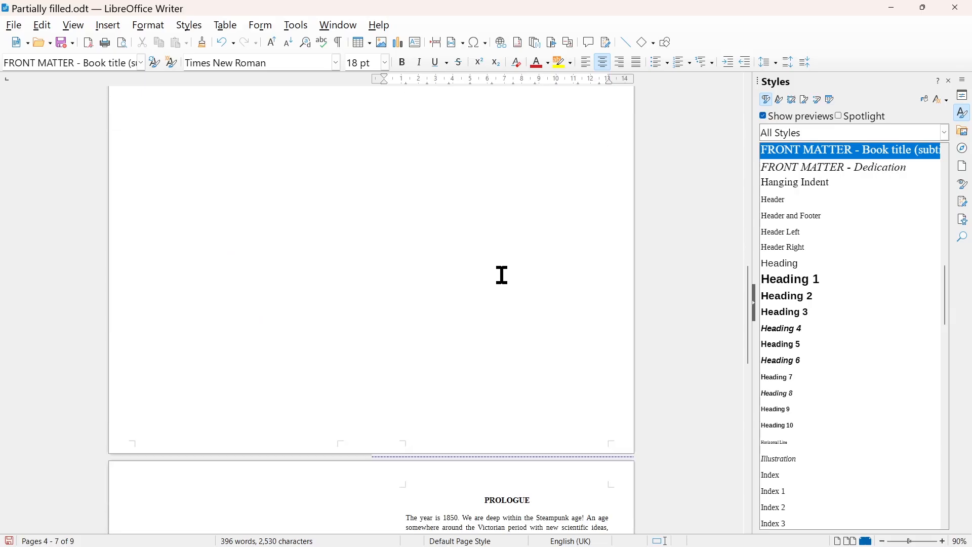
pyautogui.click(501, 275)
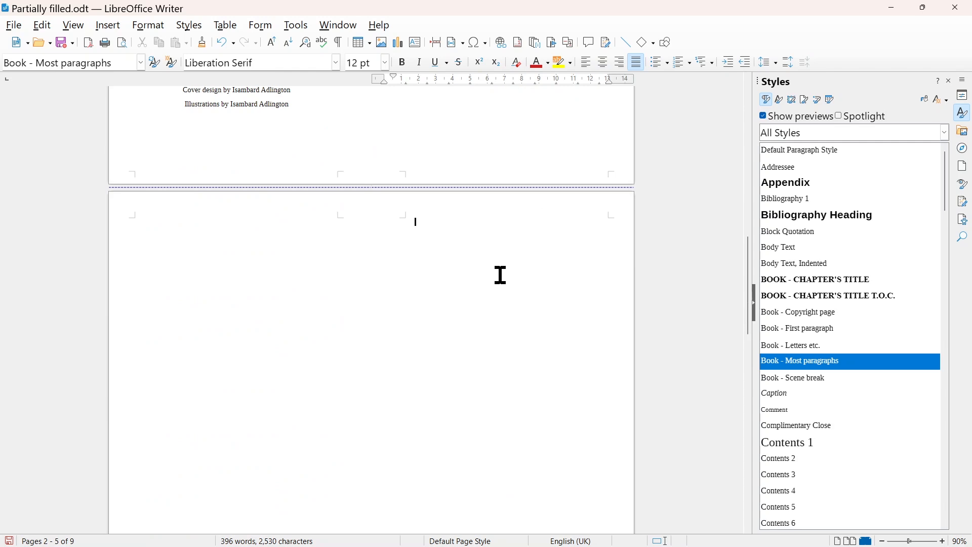
pyautogui.scroll(-10, 502, 275)
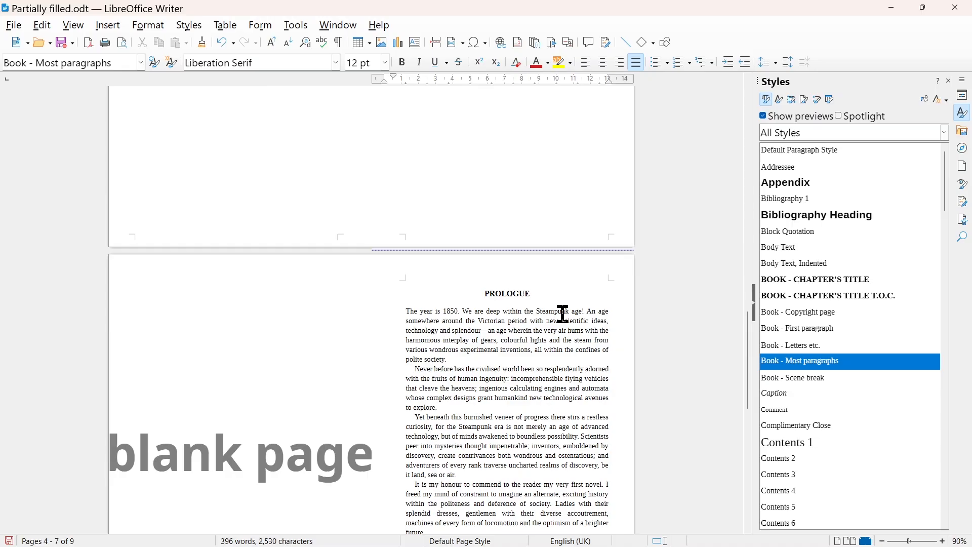
pyautogui.click(942, 541)
pyautogui.click(942, 541)
pyautogui.click(942, 541)
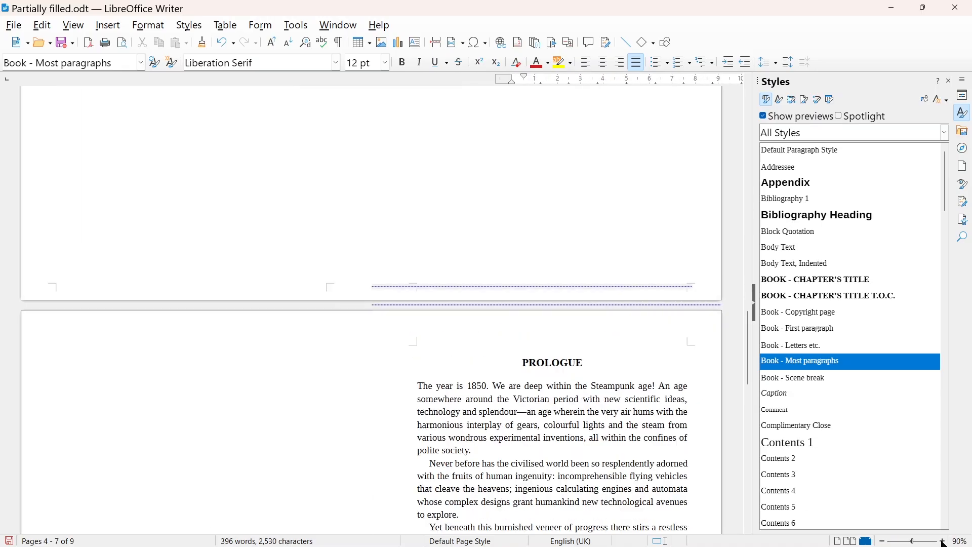
pyautogui.click(941, 541)
pyautogui.click(942, 541)
pyautogui.moveTo(508, 528); pyautogui.dragTo(688, 541)
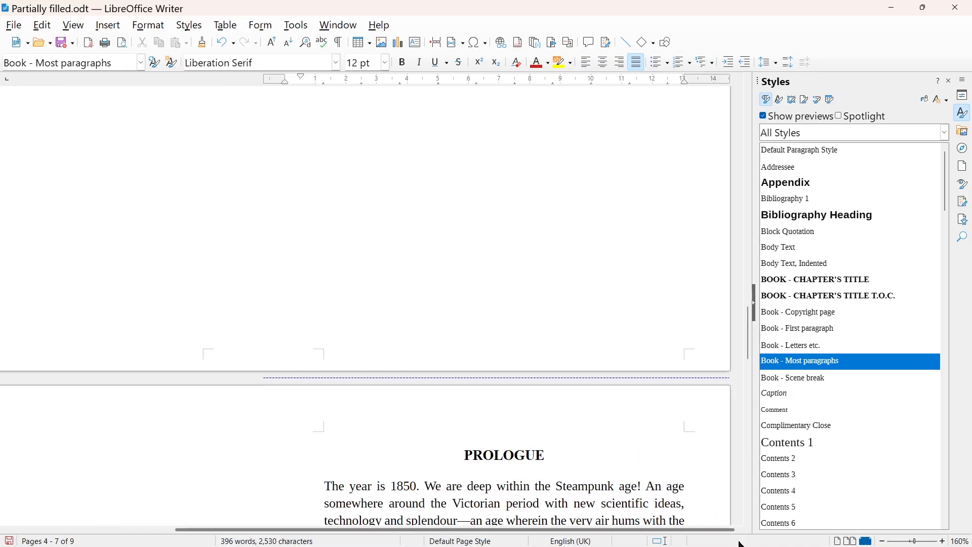
pyautogui.scroll(-4, 597, 436)
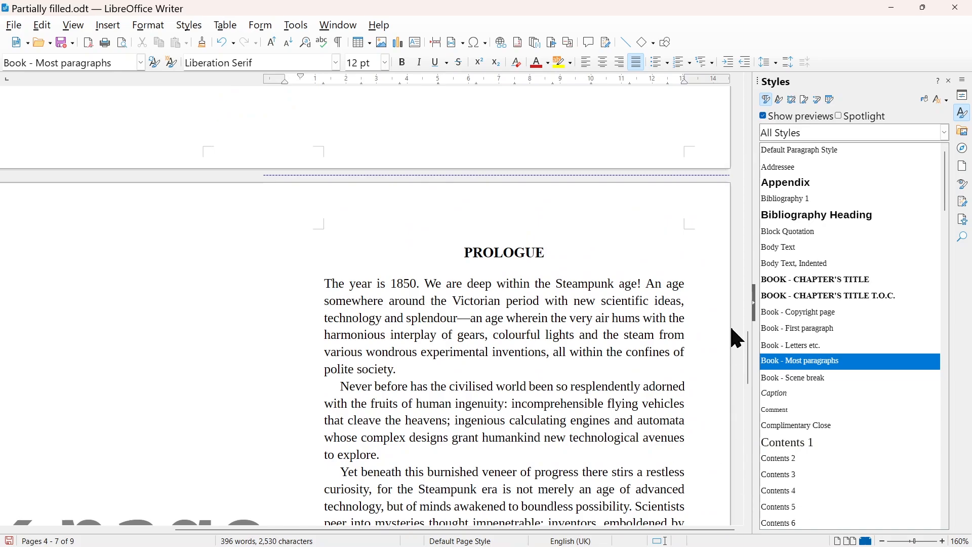
pyautogui.moveTo(747, 340); pyautogui.dragTo(747, 342)
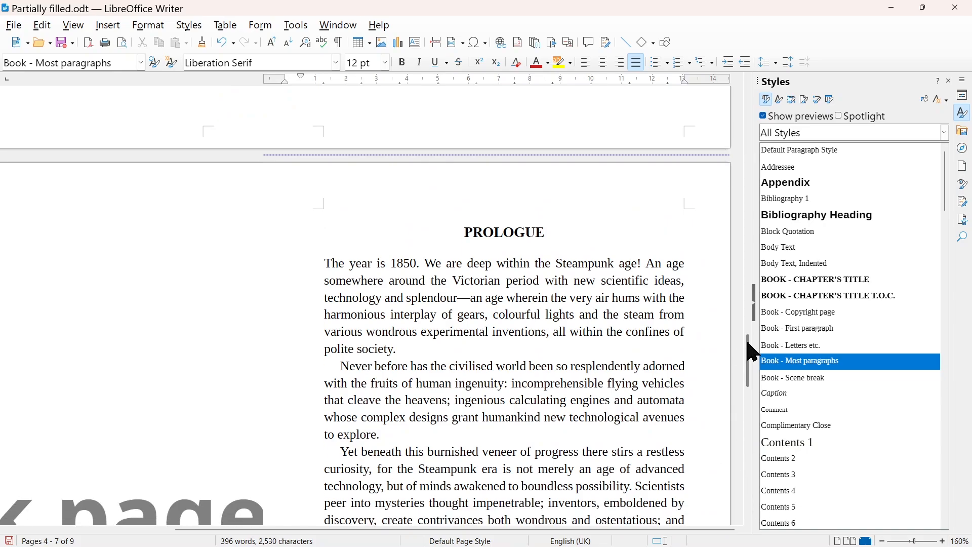
# Inspect the font, font effects, text flow and alignment settings of the PROLOGUE heading's paragraph style, BOOK - Chapter's title T.O.C
pyautogui.click(522, 231)
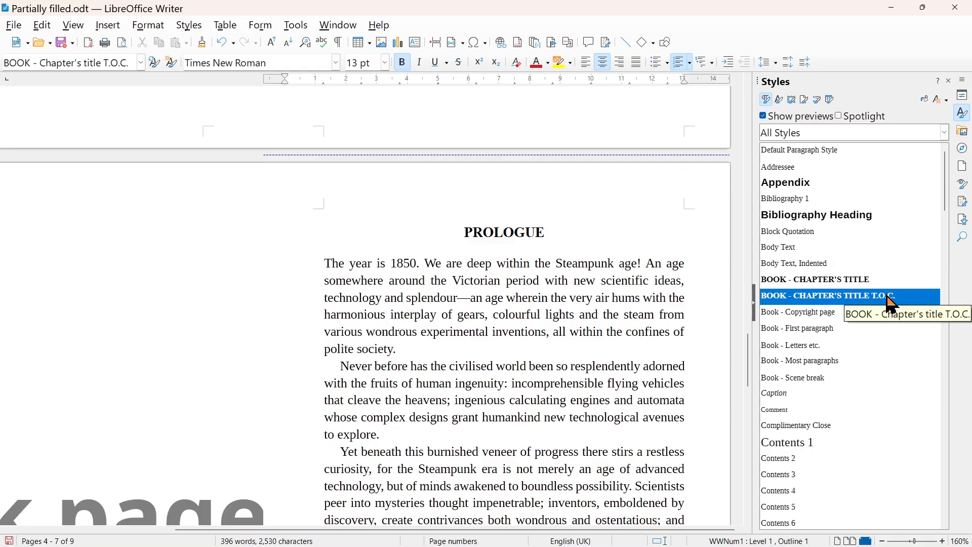
pyautogui.rightClick(829, 294)
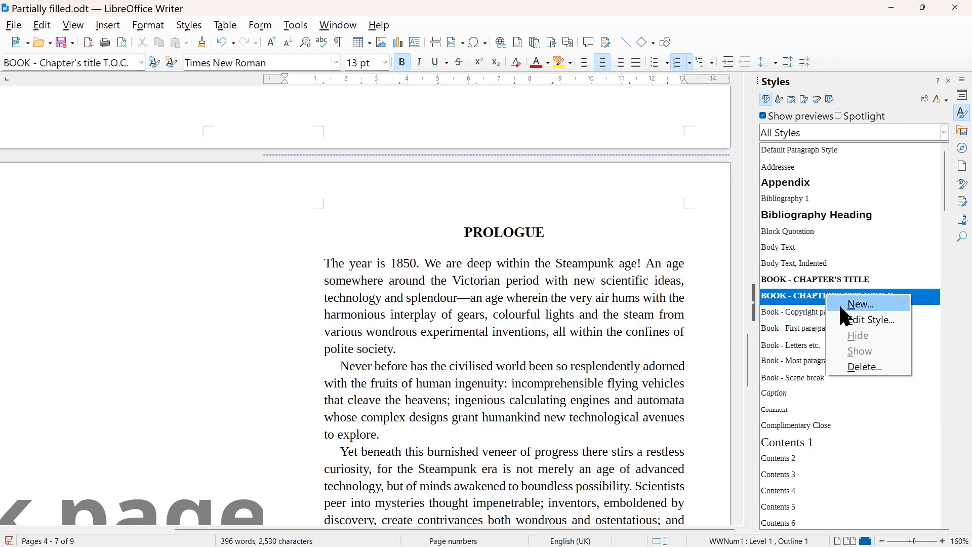
pyautogui.click(857, 319)
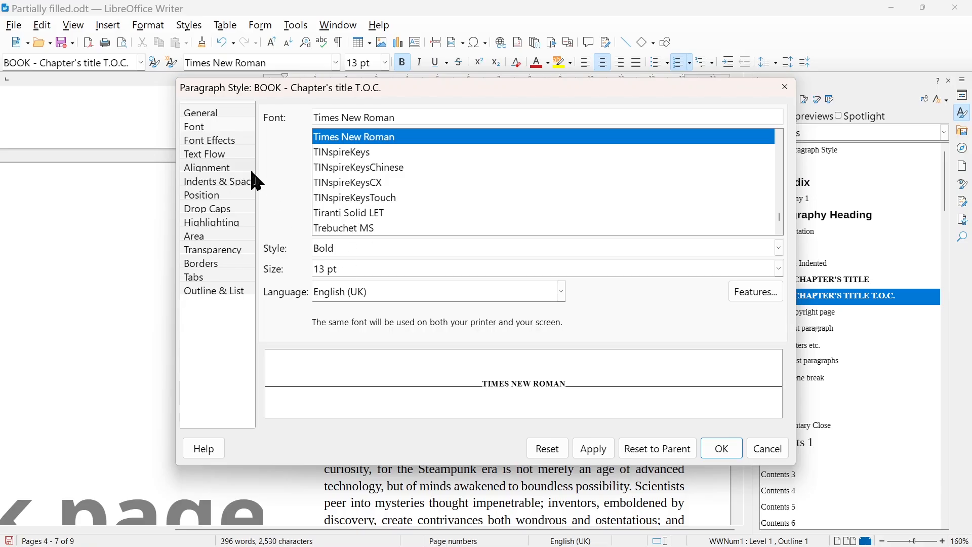
pyautogui.click(209, 140)
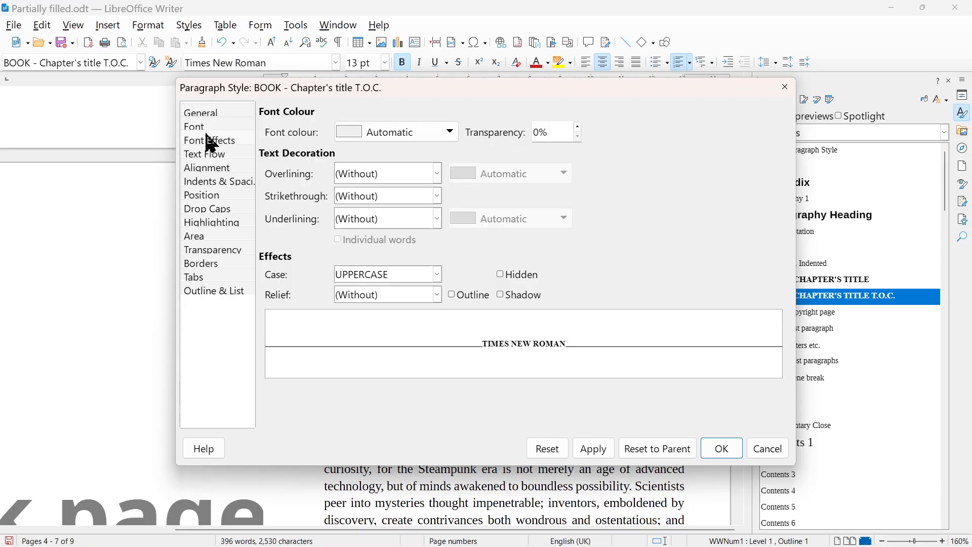
pyautogui.click(207, 153)
pyautogui.click(209, 167)
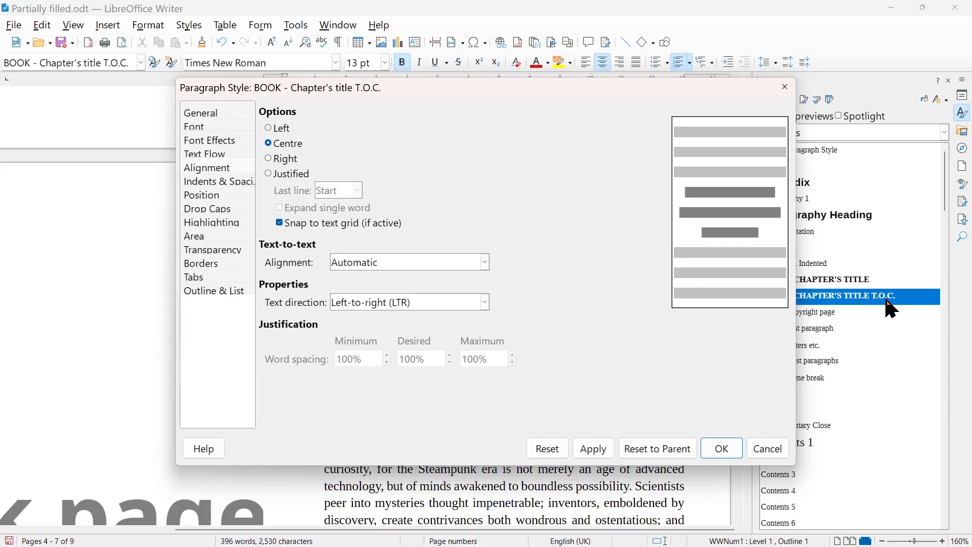
# Review the outline level options of the BOOK - Chapter's title T.O.C. style and close its settings without changes
pyautogui.click(213, 293)
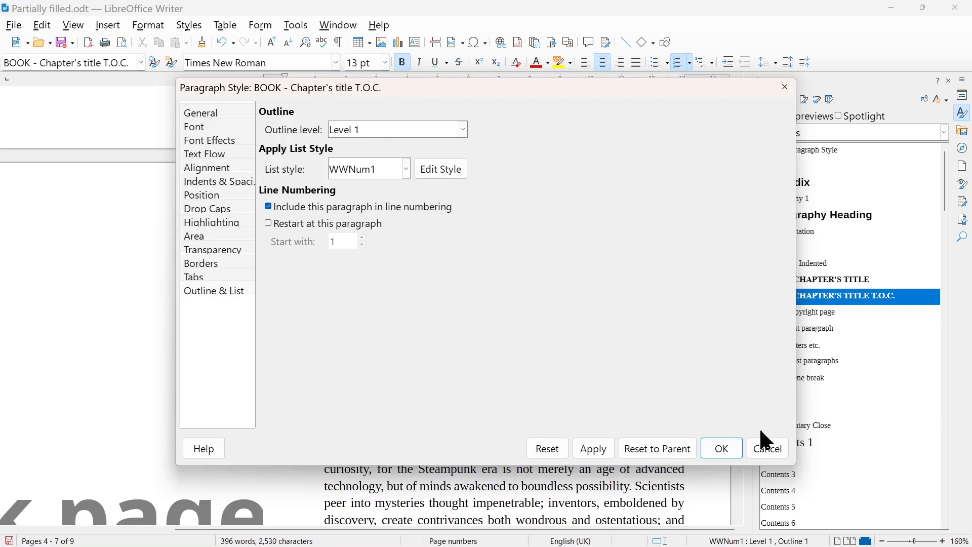
pyautogui.click(405, 130)
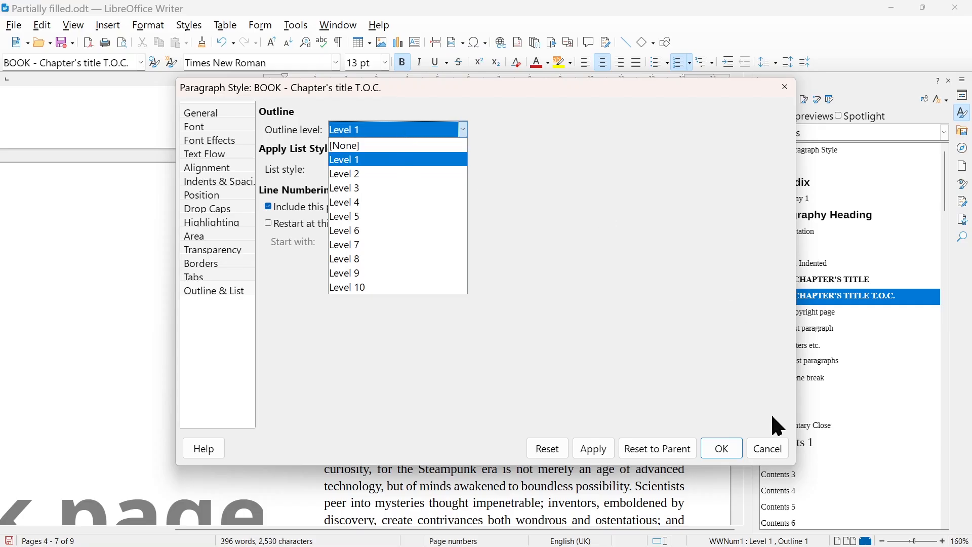
pyautogui.click(773, 442)
pyautogui.click(777, 447)
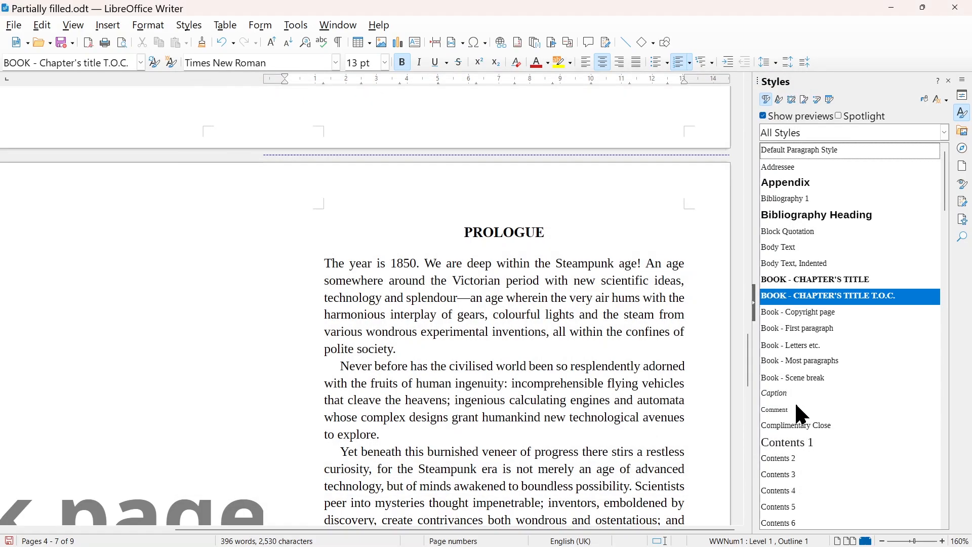
# Check the outline level of the Book - Chapter's title style for comparison and close its settings without changes
pyautogui.click(832, 284)
pyautogui.rightClick(836, 291)
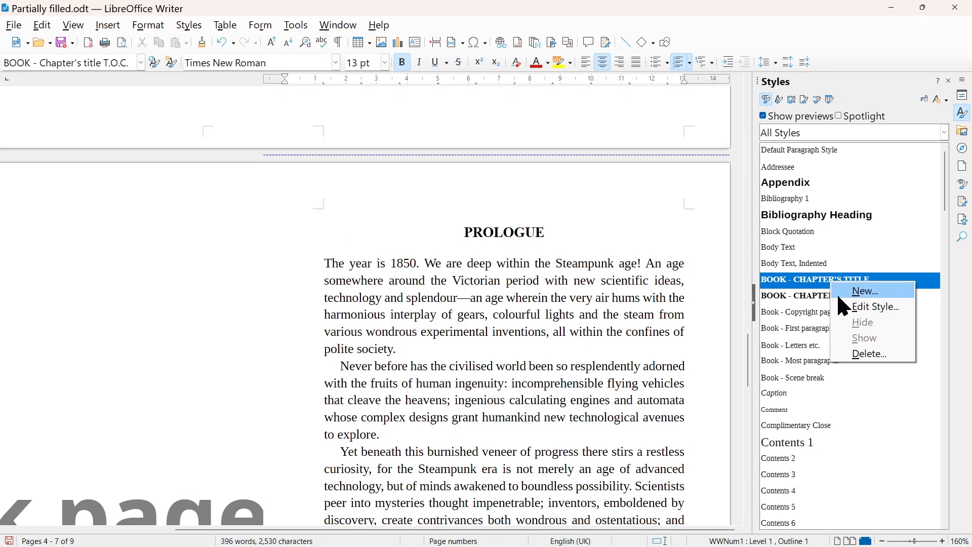
pyautogui.click(841, 300)
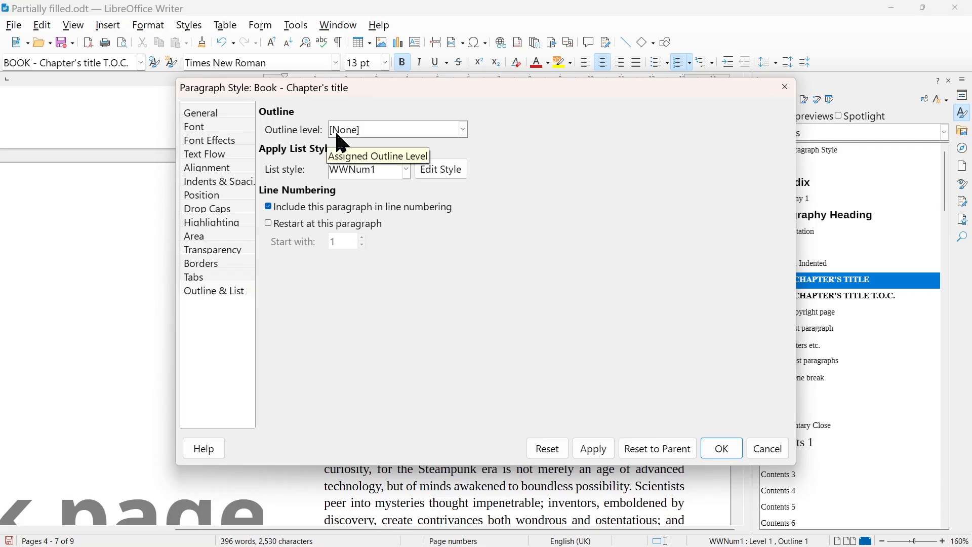
pyautogui.click(771, 454)
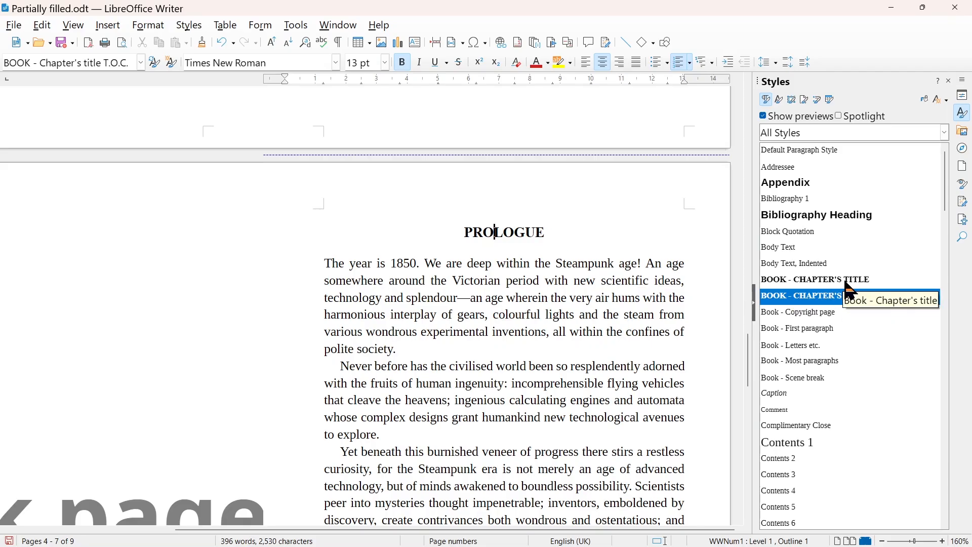
# Examine the font, alignment, indents and spacing of the Book - First paragraph style used by the prologue's opening paragraph
pyautogui.scroll(-2, 570, 289)
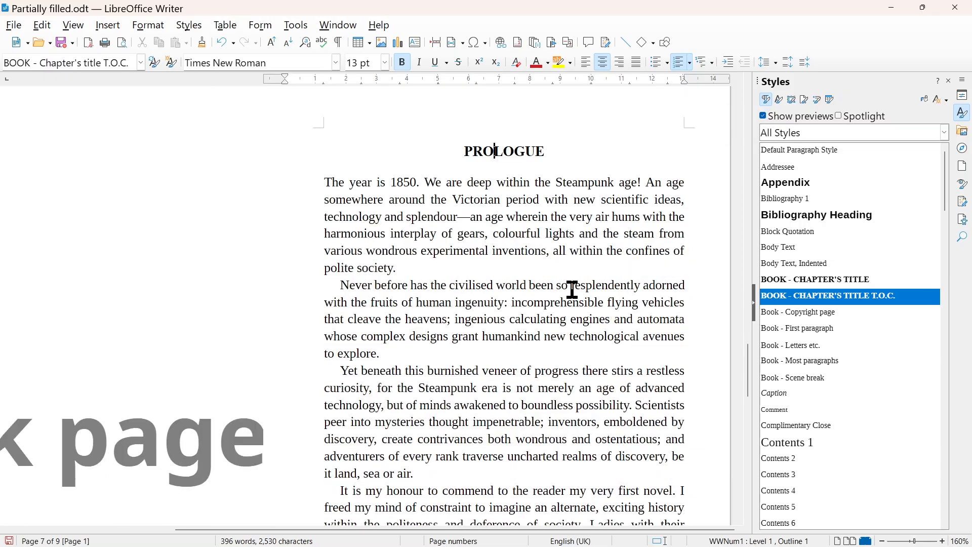
pyautogui.click(423, 216)
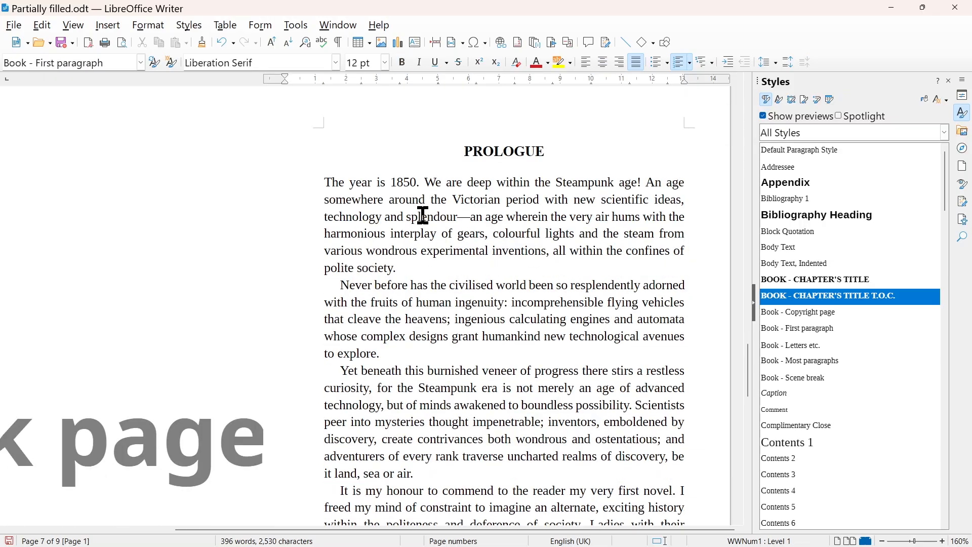
pyautogui.rightClick(819, 332)
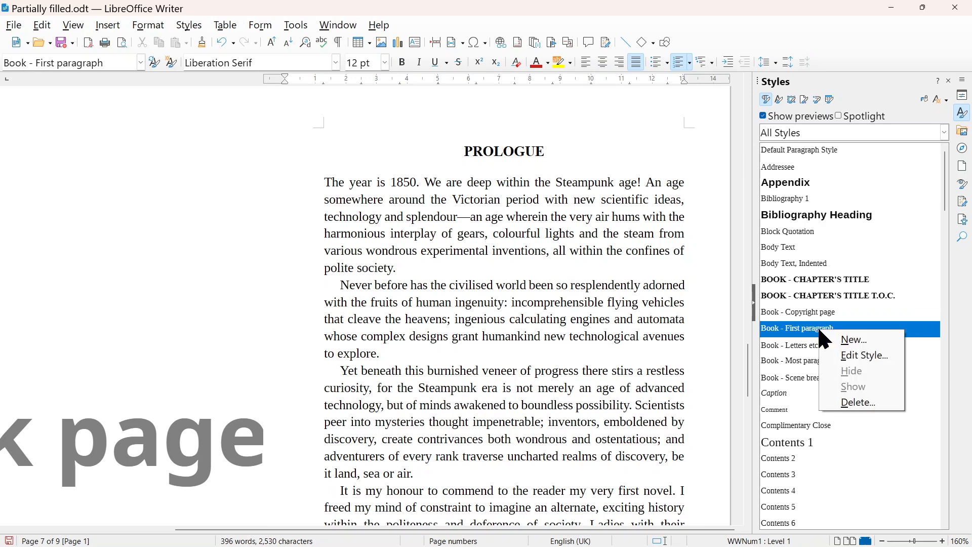
pyautogui.click(854, 356)
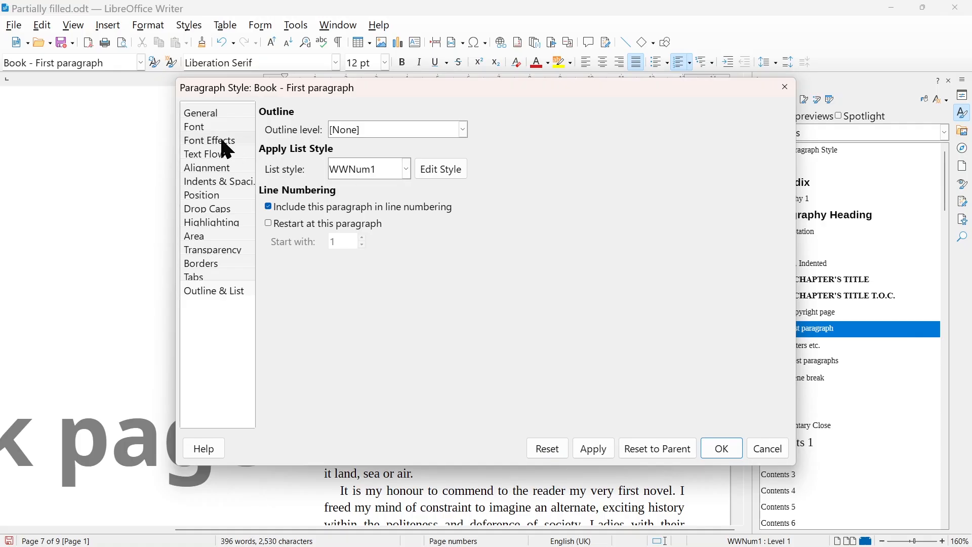
pyautogui.click(205, 129)
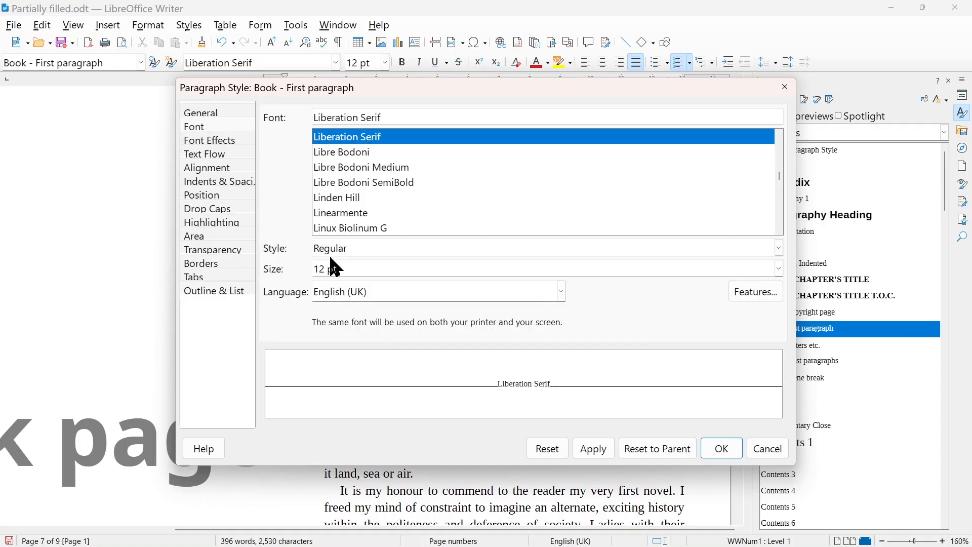
pyautogui.click(220, 172)
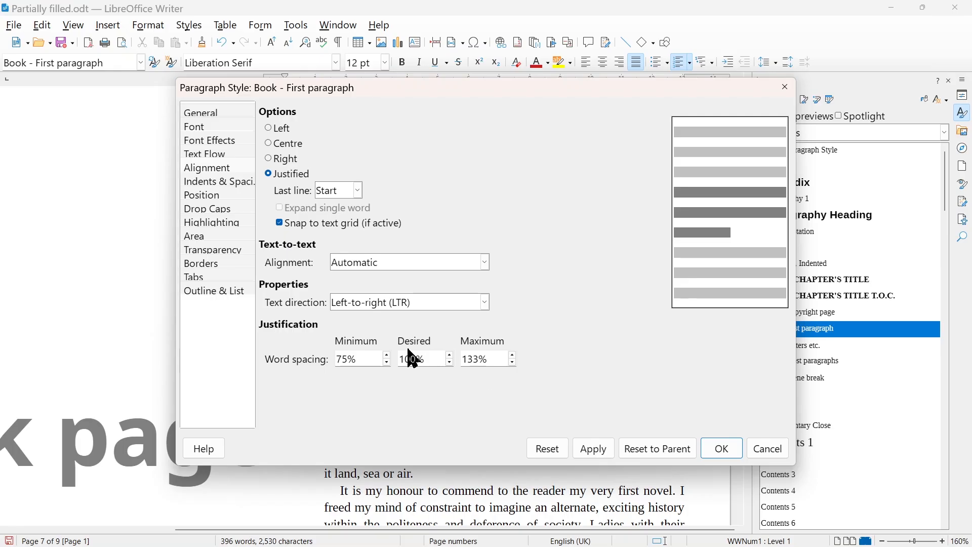
pyautogui.click(212, 184)
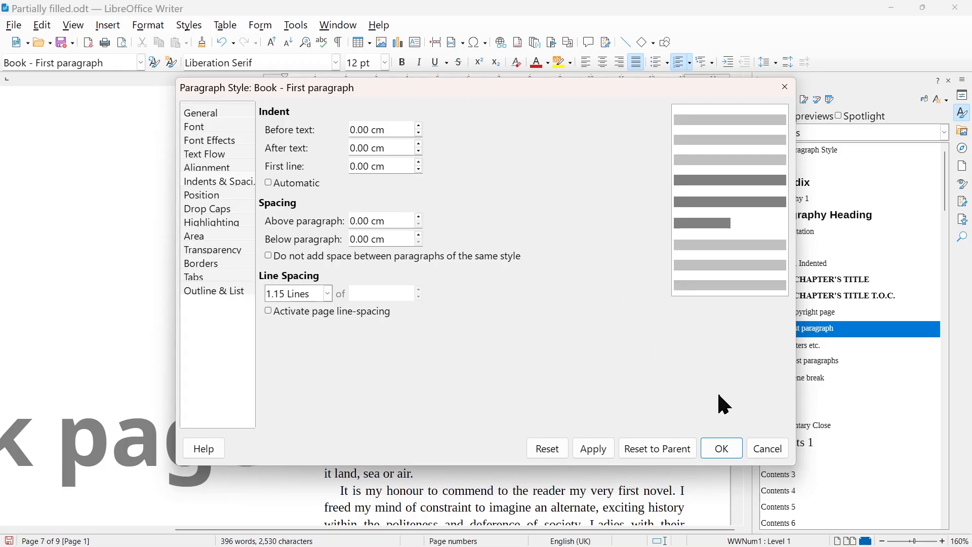
pyautogui.click(769, 450)
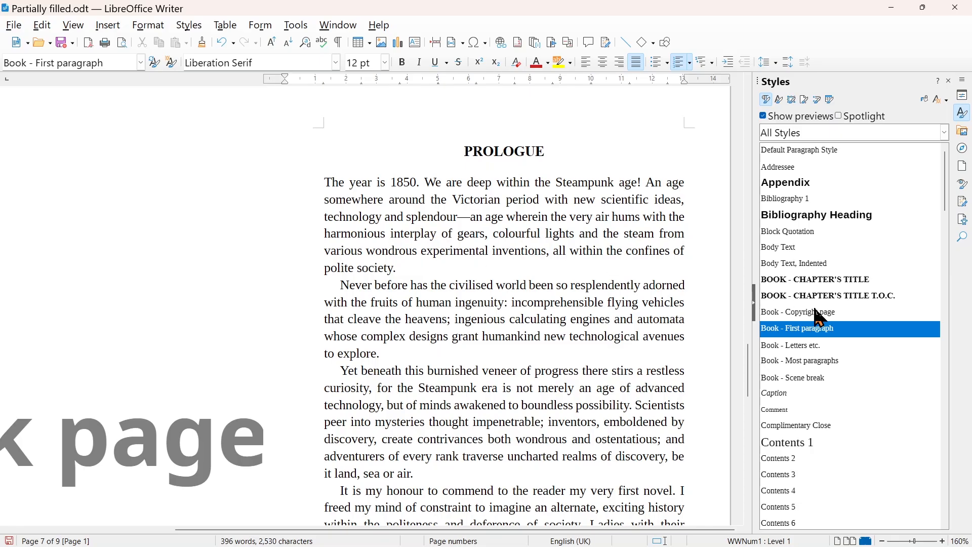
# Check which next style is assigned in the general settings of the Book - First paragraph style
pyautogui.rightClick(824, 323)
pyautogui.click(850, 349)
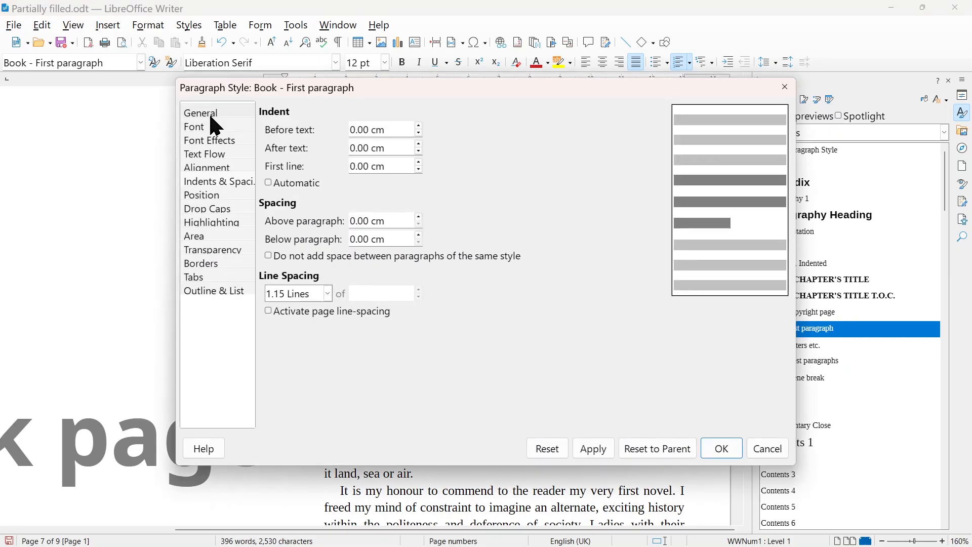
pyautogui.click(209, 113)
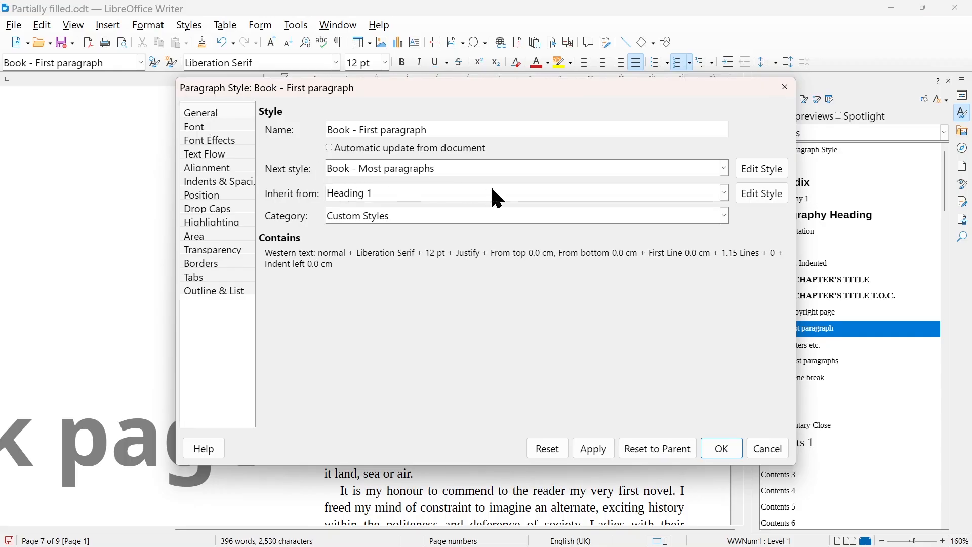
pyautogui.click(756, 448)
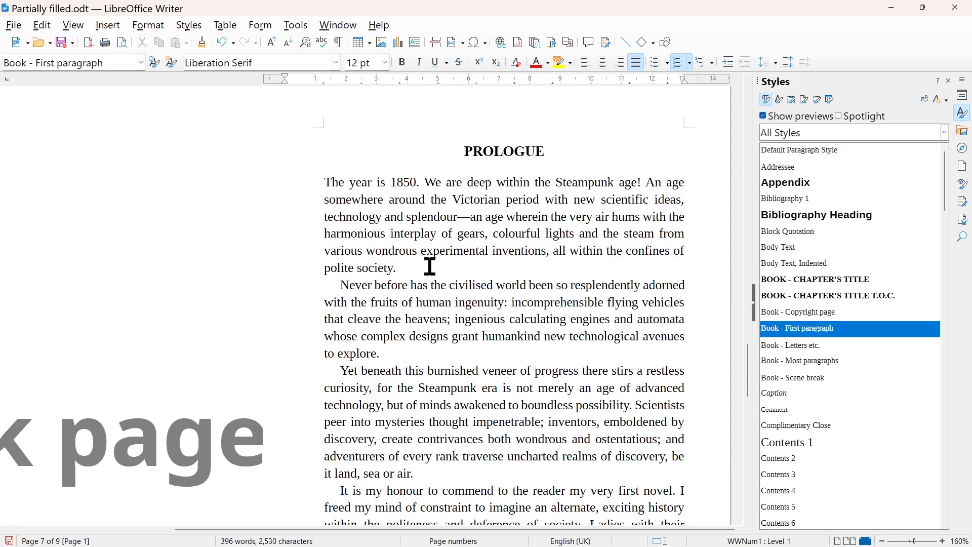
# Inspect the general, indent and spacing settings of the Book - Most paragraphs style used by the prologue's second paragraph
pyautogui.click(429, 302)
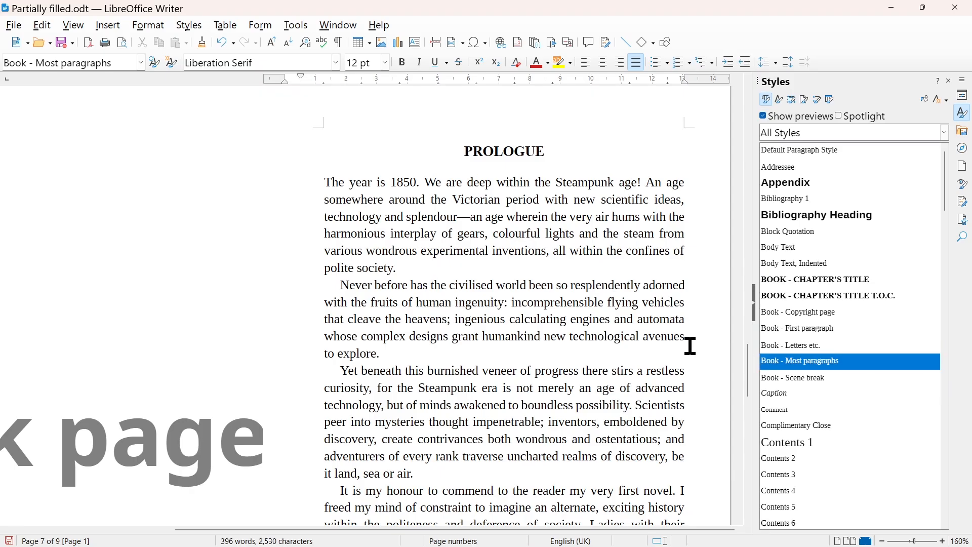
pyautogui.rightClick(810, 362)
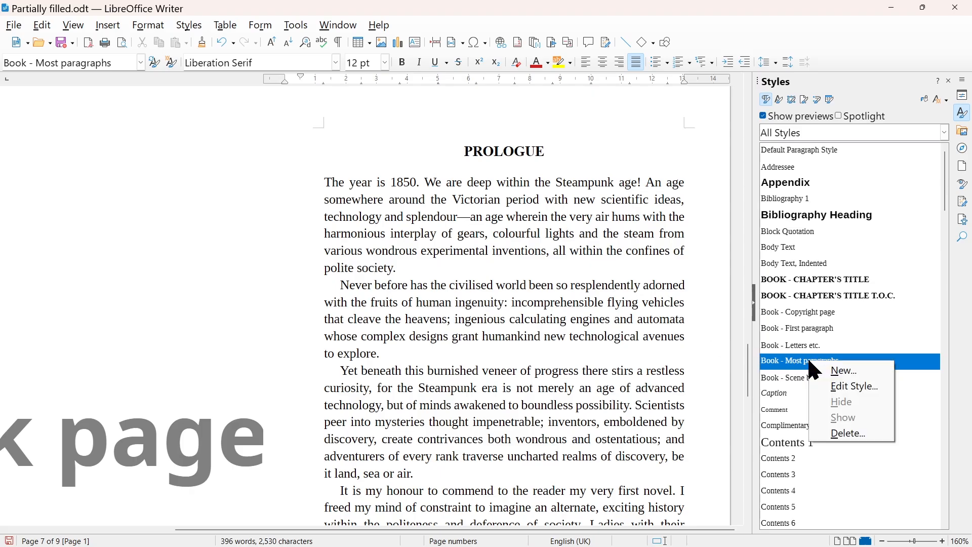
pyautogui.click(836, 386)
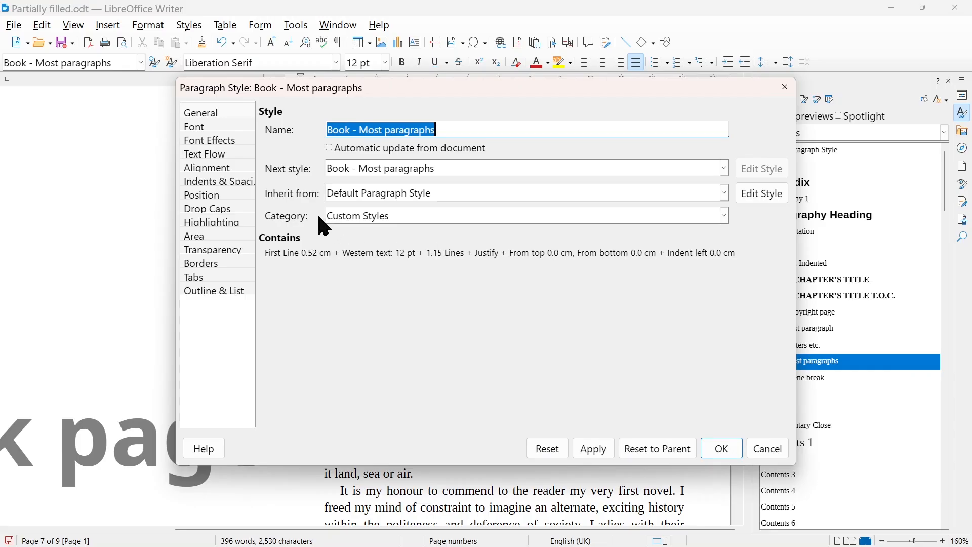
pyautogui.click(243, 182)
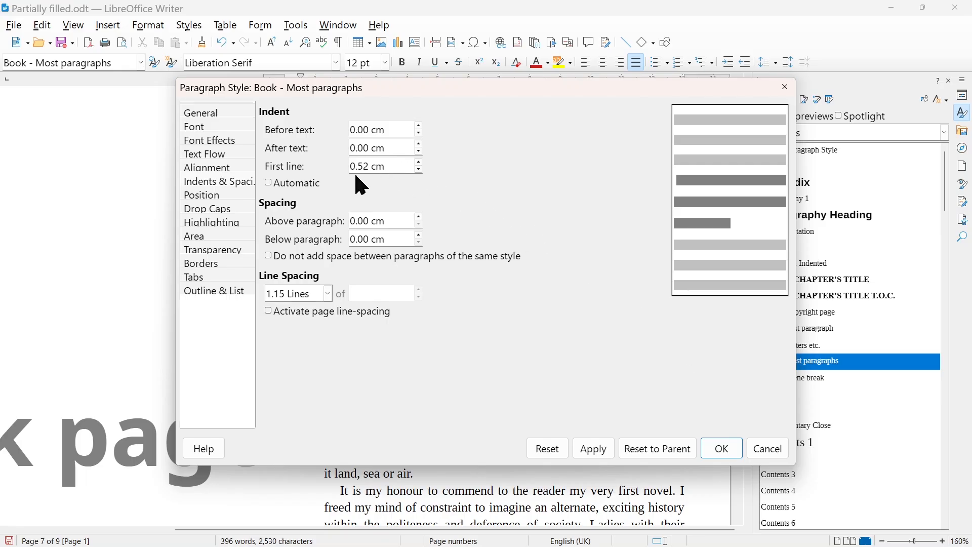
pyautogui.click(766, 448)
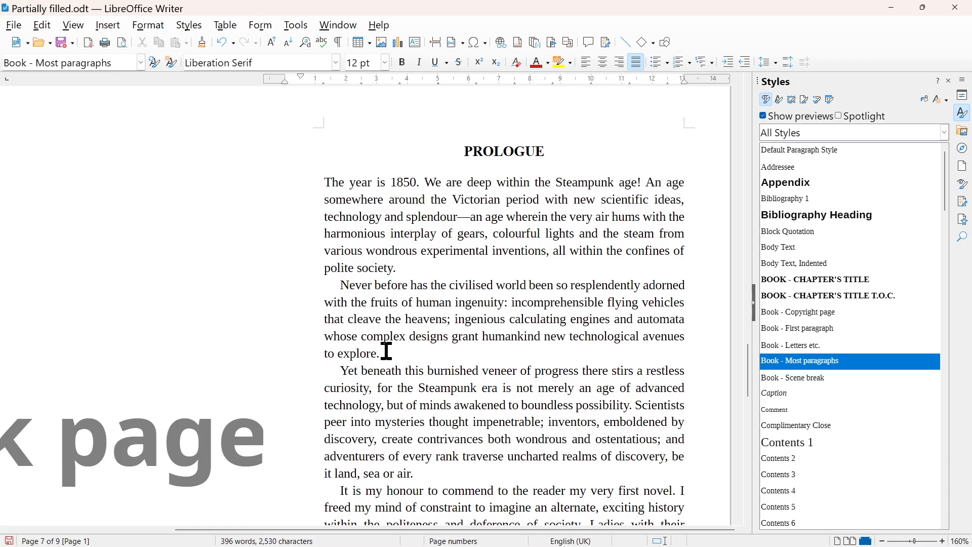
# Set the first-line indent of the Book - Most paragraphs style to 1 cm and apply it to preview the prologue
pyautogui.scroll(-3, 449, 354)
pyautogui.scroll(2, 450, 354)
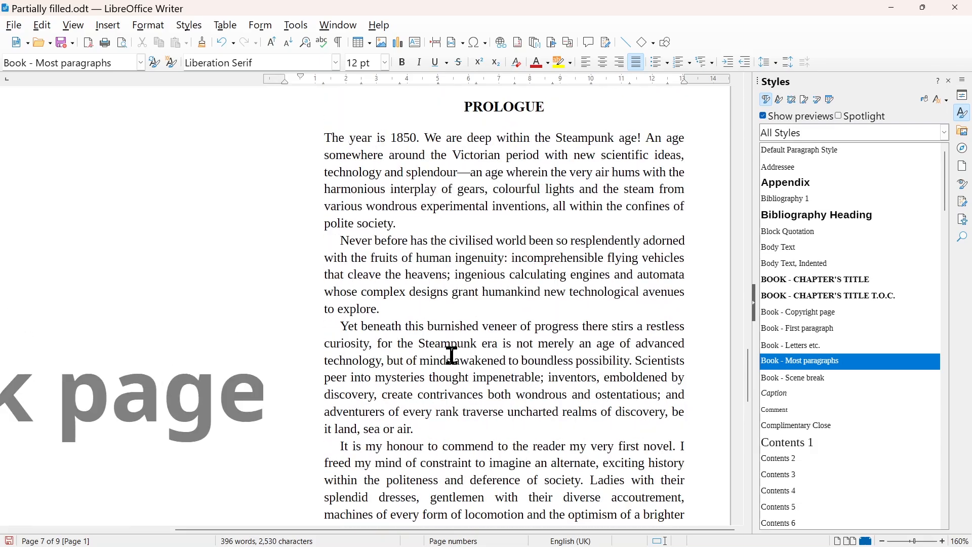
pyautogui.scroll(-3, 452, 355)
pyautogui.scroll(5, 452, 356)
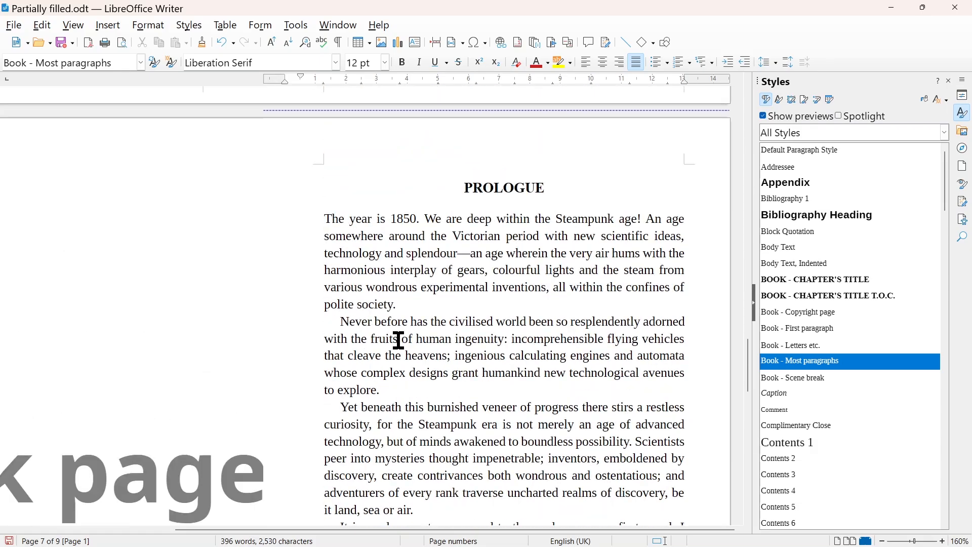
pyautogui.rightClick(810, 363)
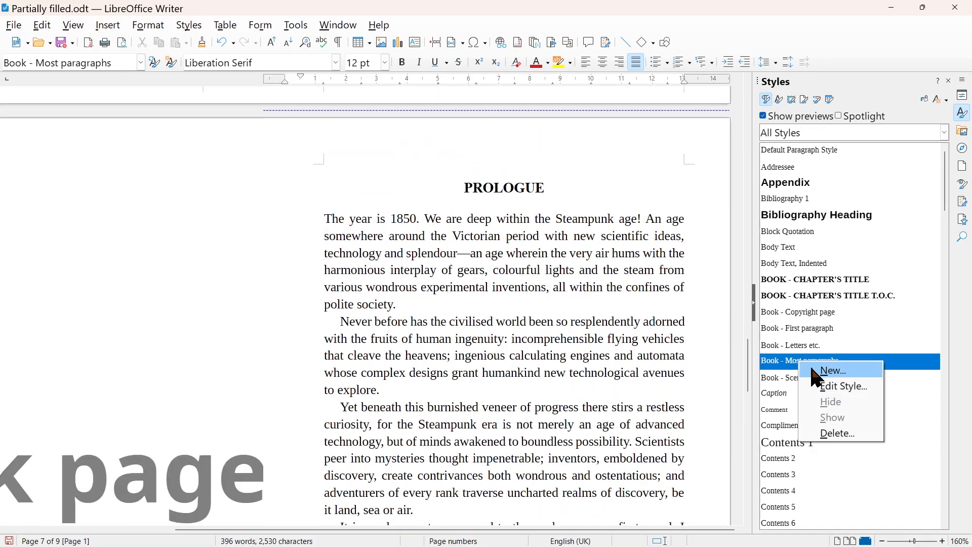
pyautogui.press('Escape')
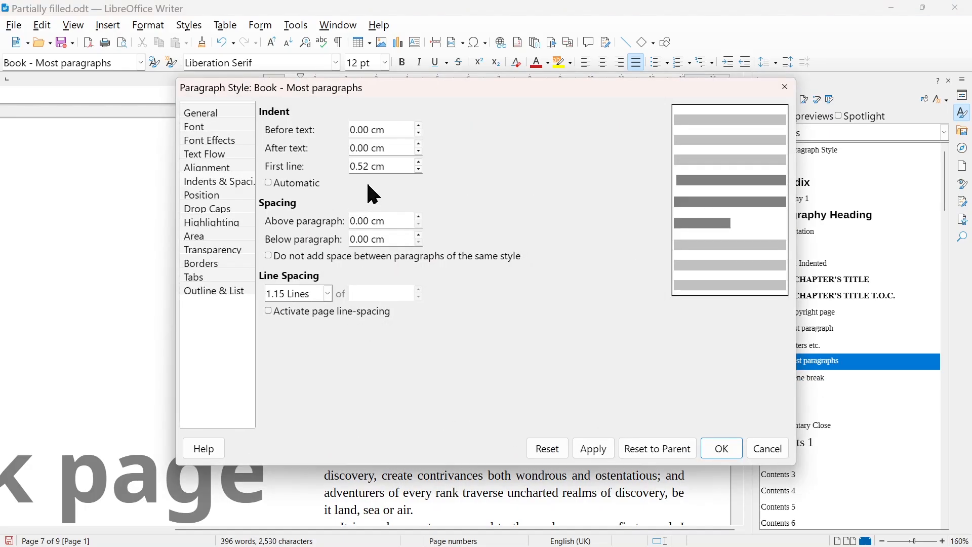
pyautogui.moveTo(368, 166); pyautogui.dragTo(341, 180)
pyautogui.write('1')
pyautogui.moveTo(384, 96); pyautogui.dragTo(660, 125)
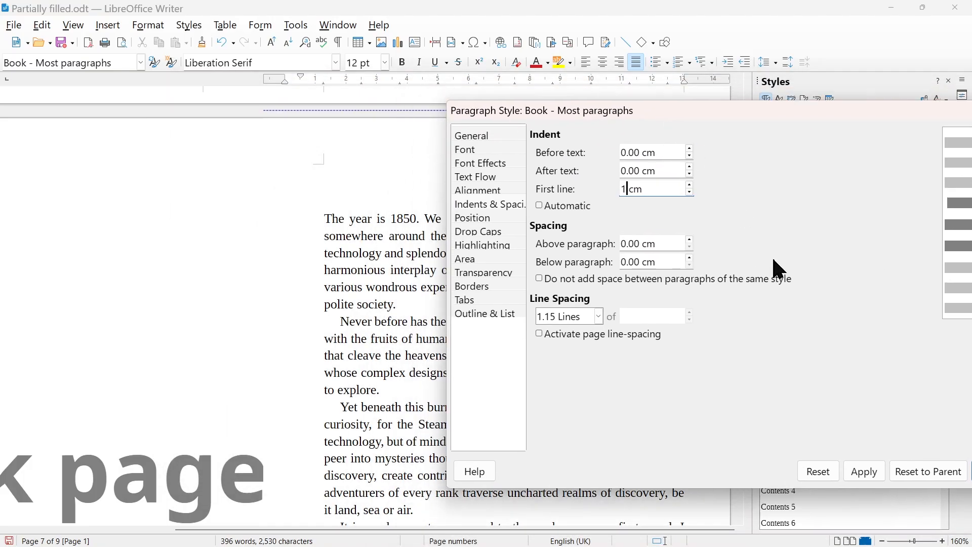
pyautogui.click(865, 474)
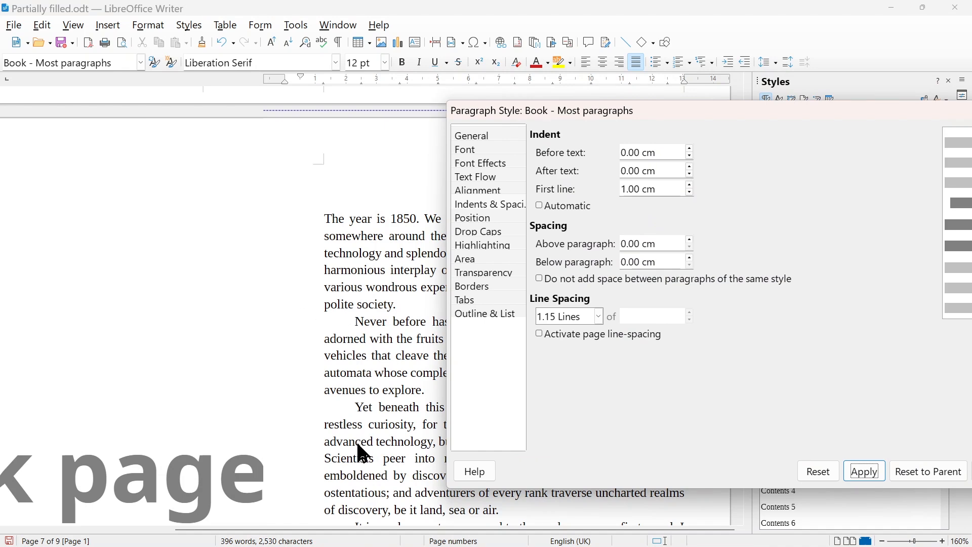
# Set the first-line indent of the Book - Most paragraphs style back to 0.52 cm and apply it
pyautogui.moveTo(676, 113); pyautogui.dragTo(405, 90)
pyautogui.moveTo(370, 166); pyautogui.dragTo(330, 171)
pyautogui.write('0.')
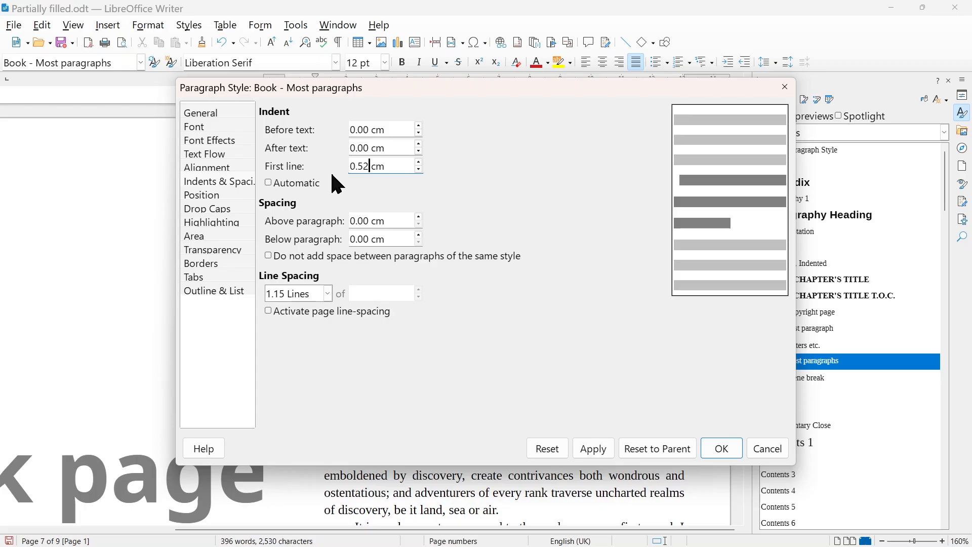
pyautogui.write('52')
pyautogui.click(587, 450)
pyautogui.click(708, 450)
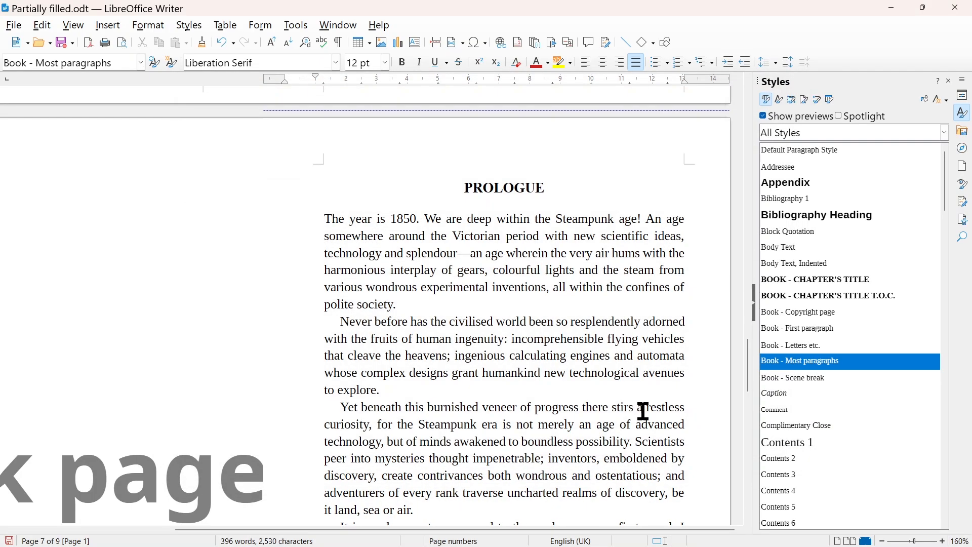
# Place the text cursor on the empty chapter-title line of the page that follows the prologue
pyautogui.scroll(-9, 420, 331)
pyautogui.scroll(5, 419, 330)
pyautogui.scroll(5, 419, 330)
pyautogui.scroll(-12, 419, 330)
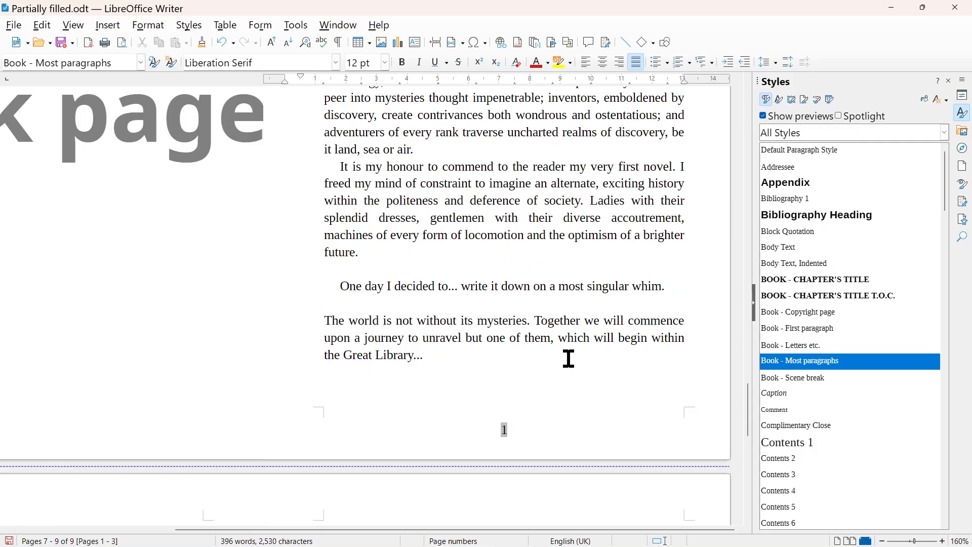
pyautogui.scroll(-7, 567, 356)
pyautogui.click(547, 381)
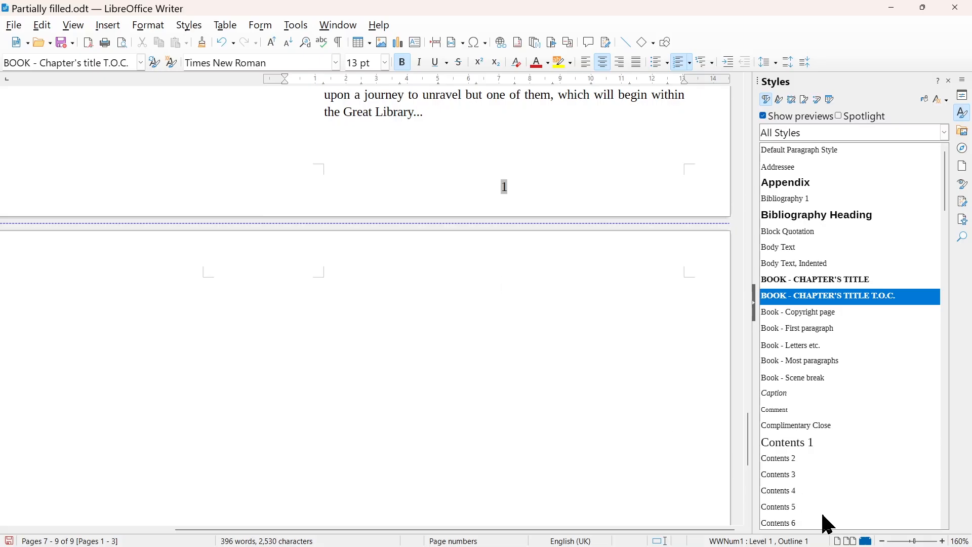
pyautogui.click(884, 541)
pyautogui.click(884, 541)
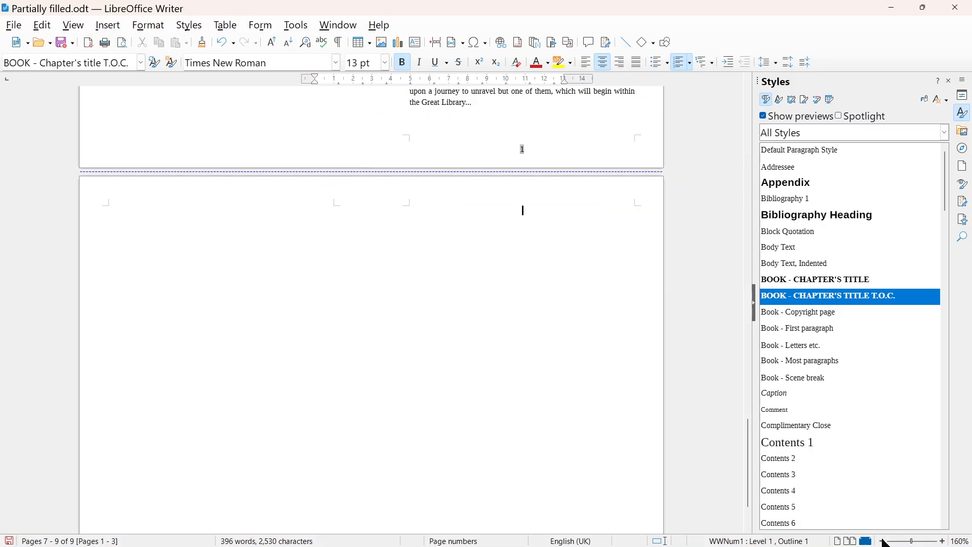
pyautogui.click(884, 541)
pyautogui.scroll(3, 497, 320)
pyautogui.scroll(-3, 497, 319)
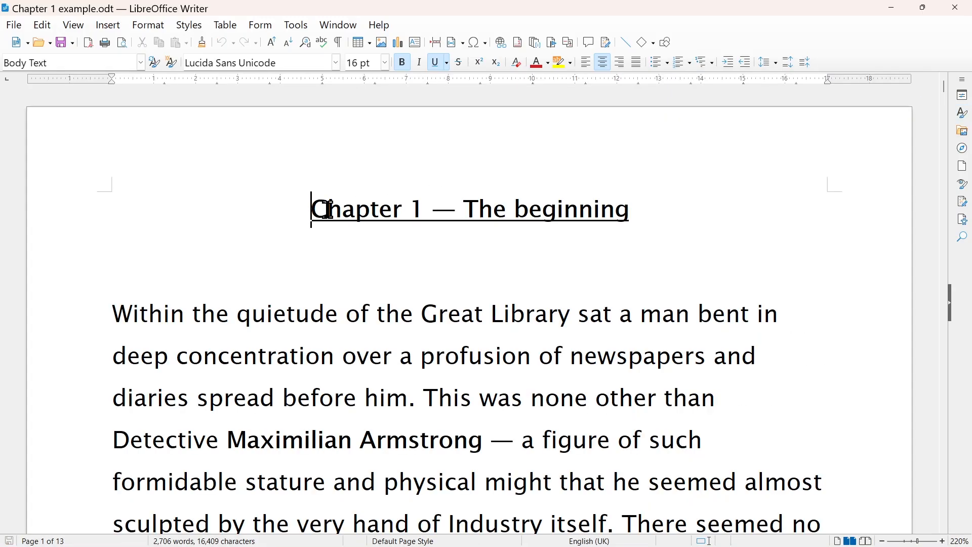
# Look through the title and opening paragraphs of Chapter 1 example.odt to see how they are formatted
pyautogui.click(314, 207)
pyautogui.scroll(-10, 364, 274)
pyautogui.scroll(4, 364, 273)
pyautogui.scroll(5, 364, 273)
pyautogui.scroll(-9, 363, 273)
pyautogui.scroll(15, 370, 263)
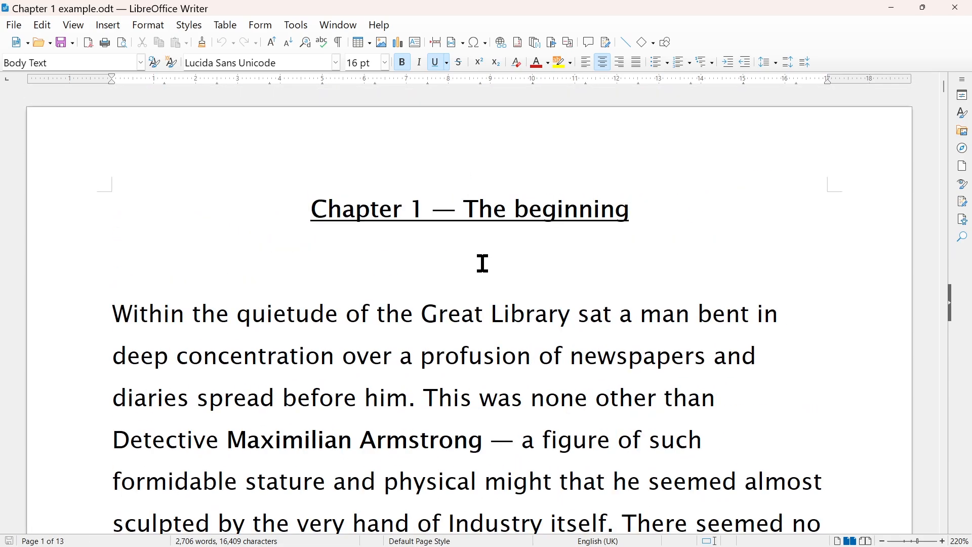
# Copy the title "Chapter 1 — The beginning" and paste it as unformatted text on the title line in Partially filled.odt
pyautogui.moveTo(318, 210); pyautogui.dragTo(629, 211)
pyautogui.rightClick(582, 210)
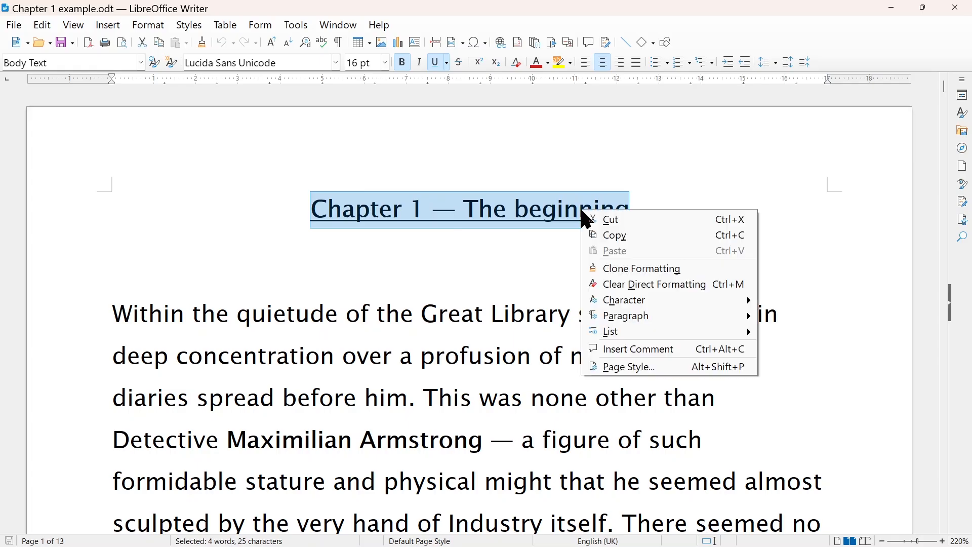
pyautogui.click(47, 26)
pyautogui.click(47, 25)
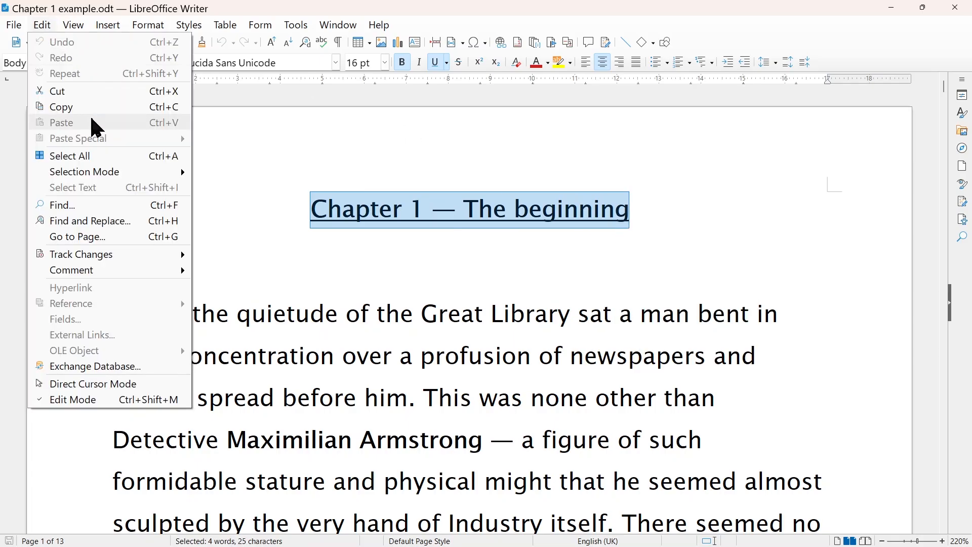
pyautogui.click(294, 6)
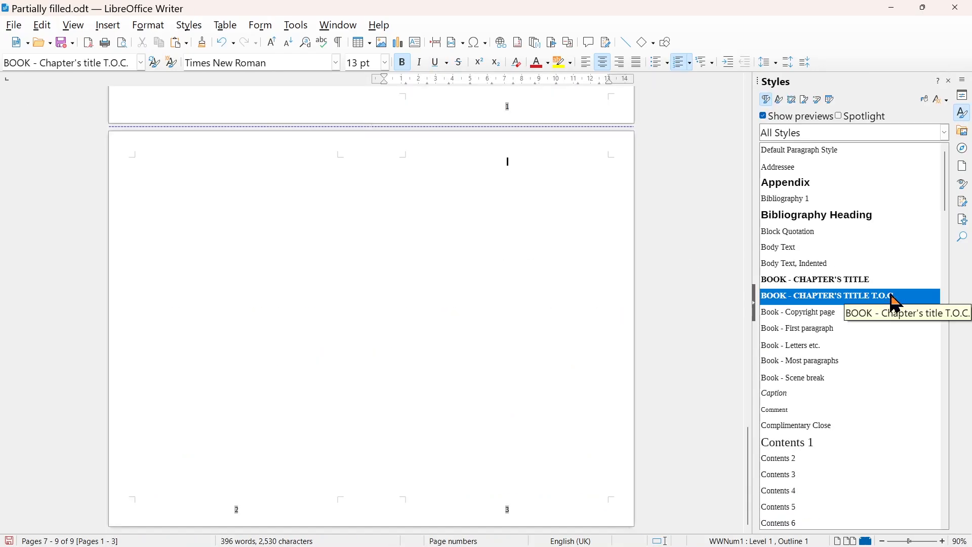
pyautogui.rightClick(515, 165)
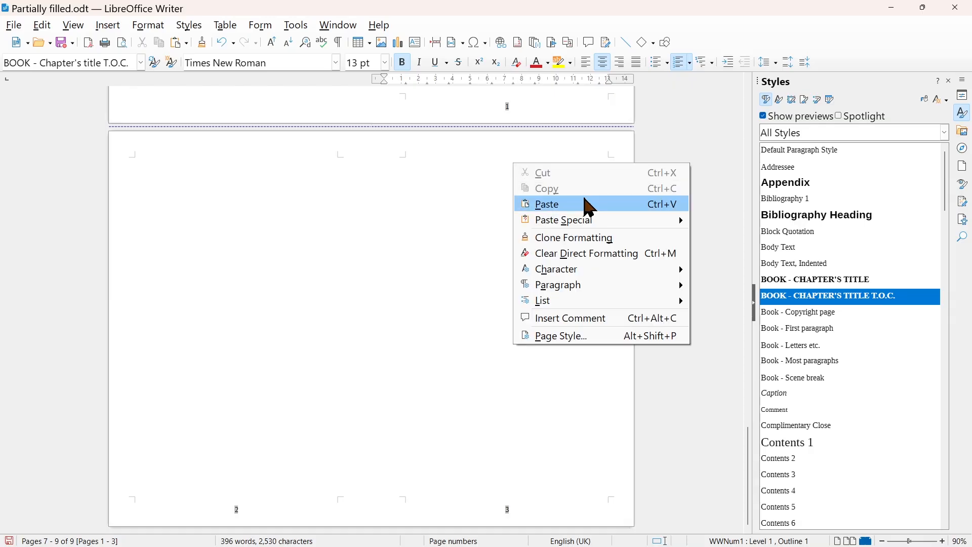
pyautogui.moveTo(615, 226)
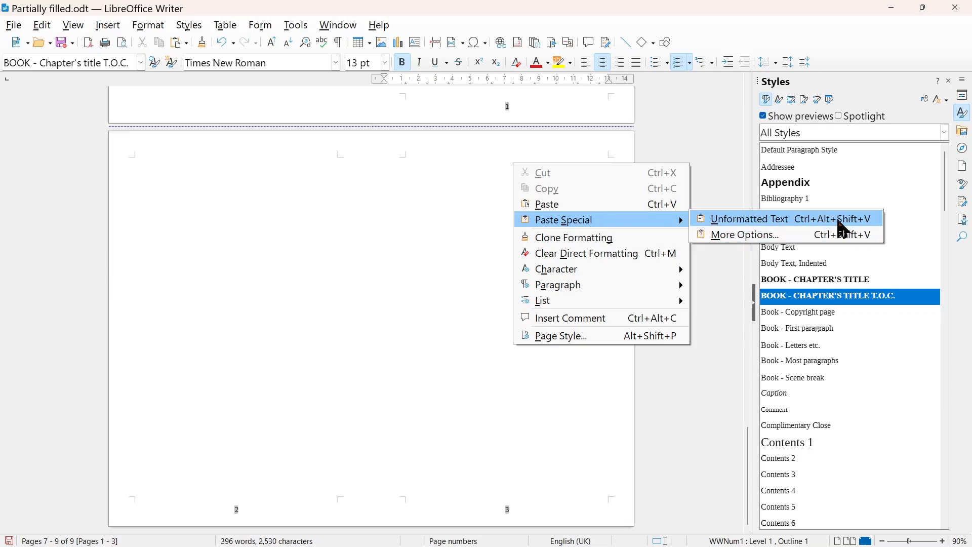
pyautogui.click(792, 218)
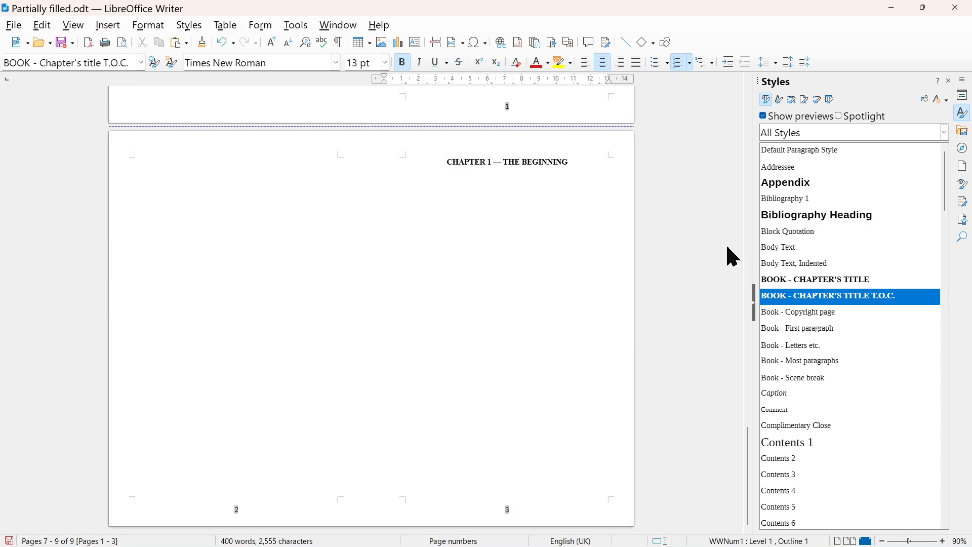
# Check which next style is assigned in the general settings of the BOOK - Chapter's title T.O.C. style
pyautogui.rightClick(835, 297)
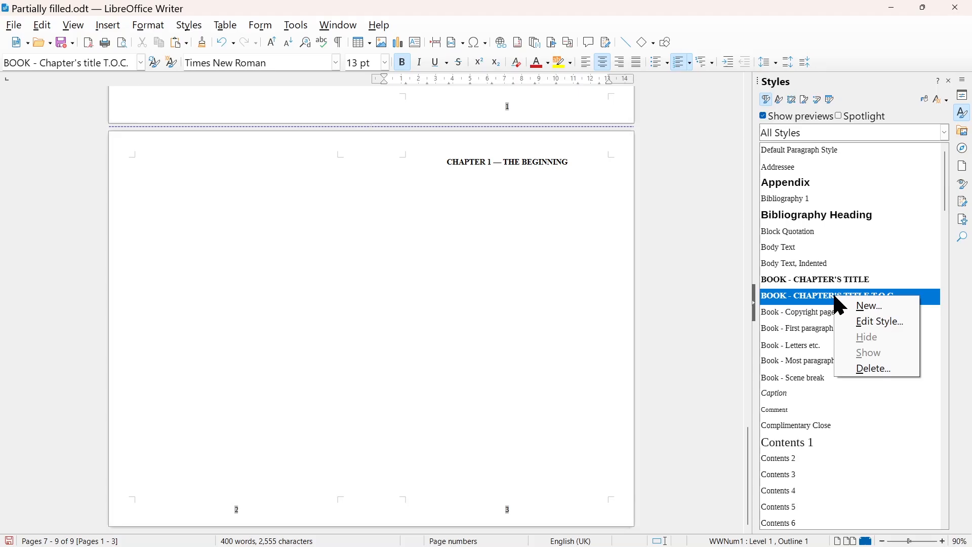
pyautogui.click(864, 322)
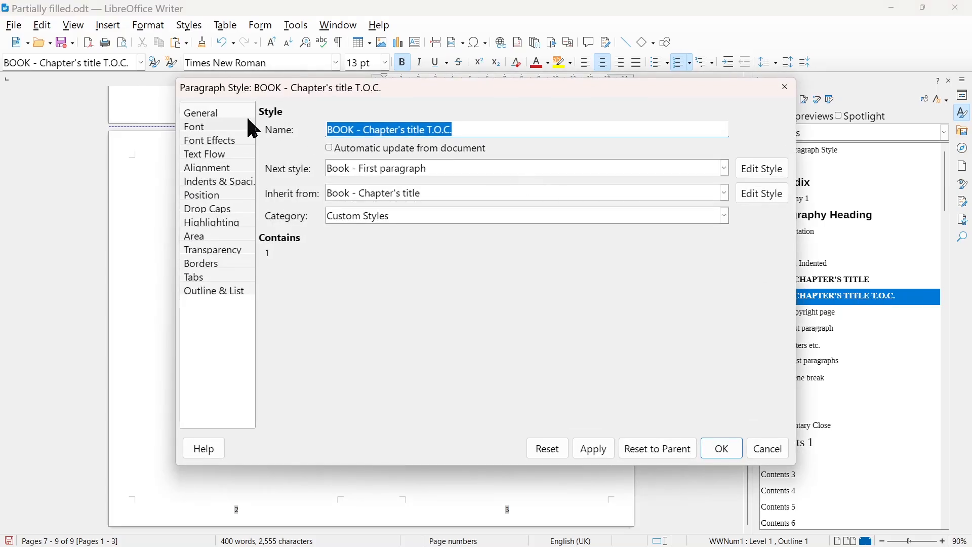
pyautogui.click(211, 116)
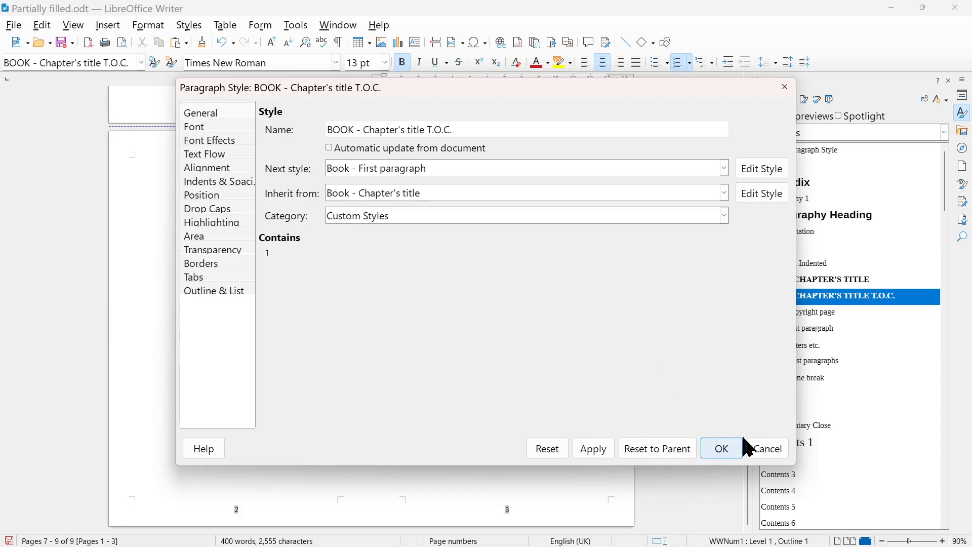
pyautogui.click(768, 449)
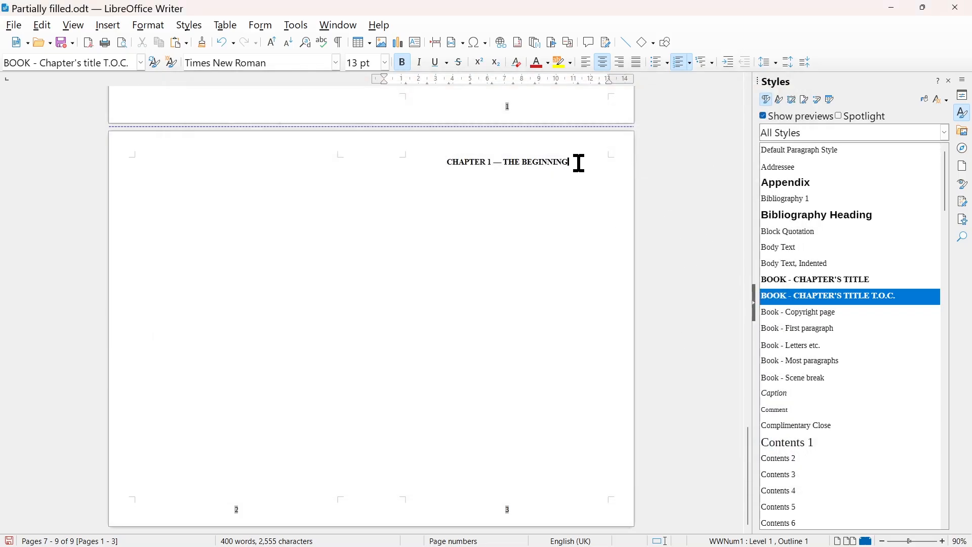
# Start a new paragraph below the chapter title and copy the whole opening paragraph from Chapter 1 example.odt
pyautogui.press('Return')
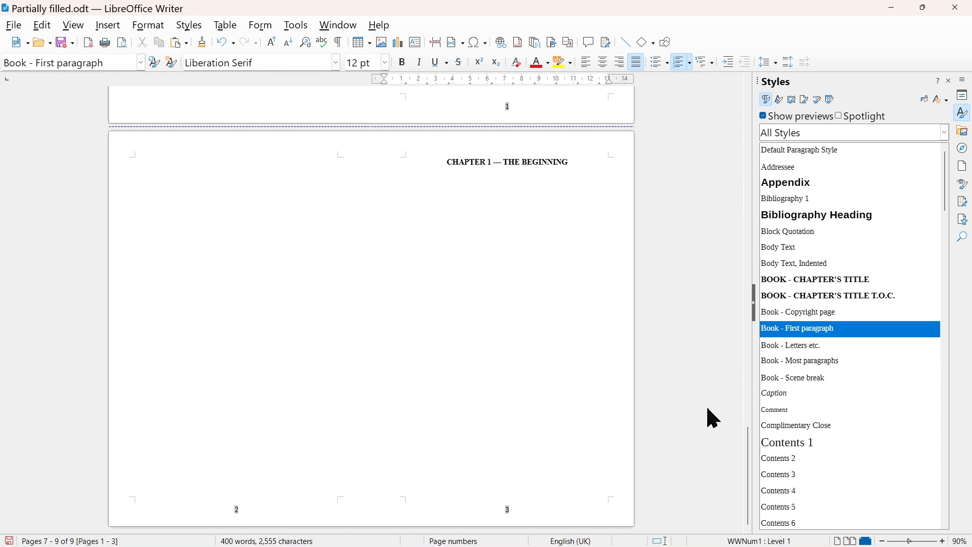
pyautogui.hotkey('alt', 'Tab')
pyautogui.scroll(-3, 470, 314)
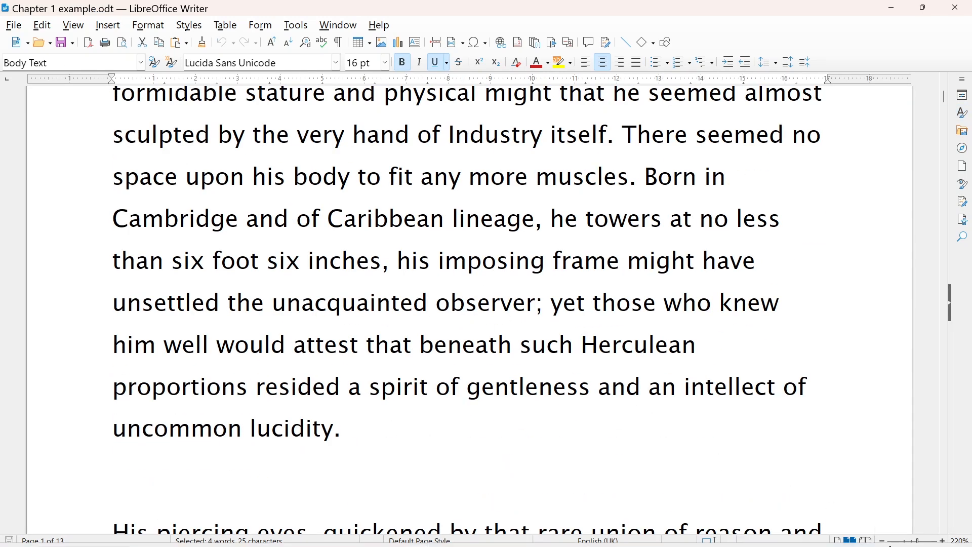
pyautogui.click(882, 540)
pyautogui.click(881, 540)
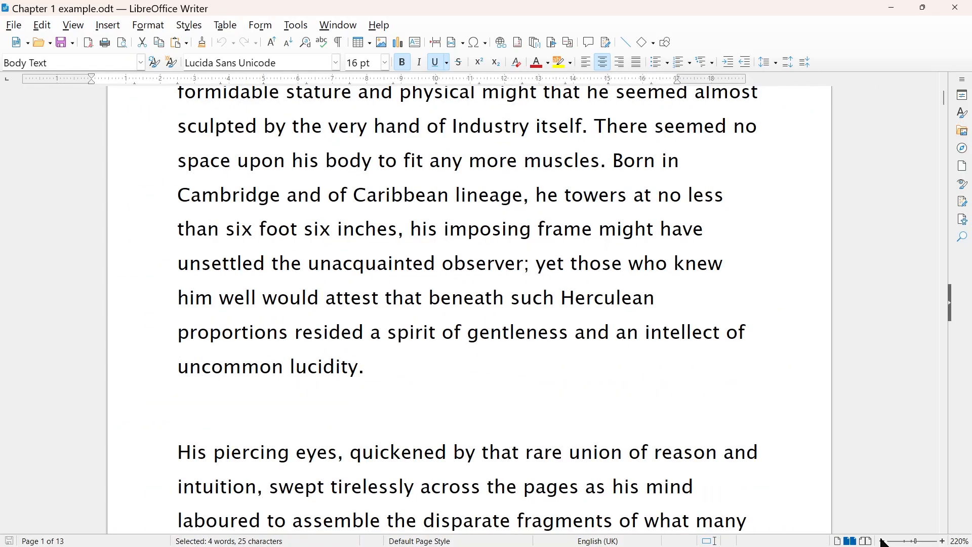
pyautogui.click(881, 540)
pyautogui.click(881, 540)
pyautogui.scroll(4, 694, 426)
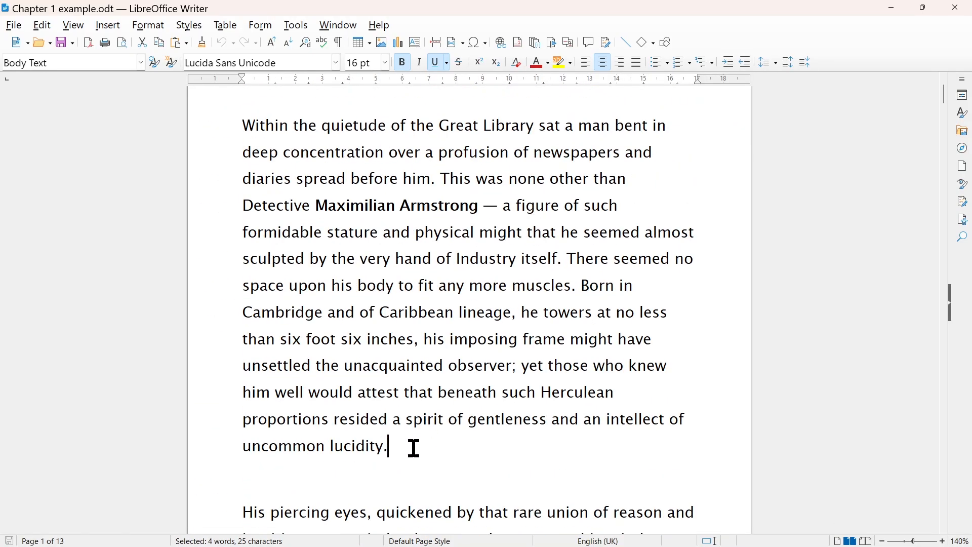
pyautogui.click(414, 449)
pyautogui.scroll(2, 456, 435)
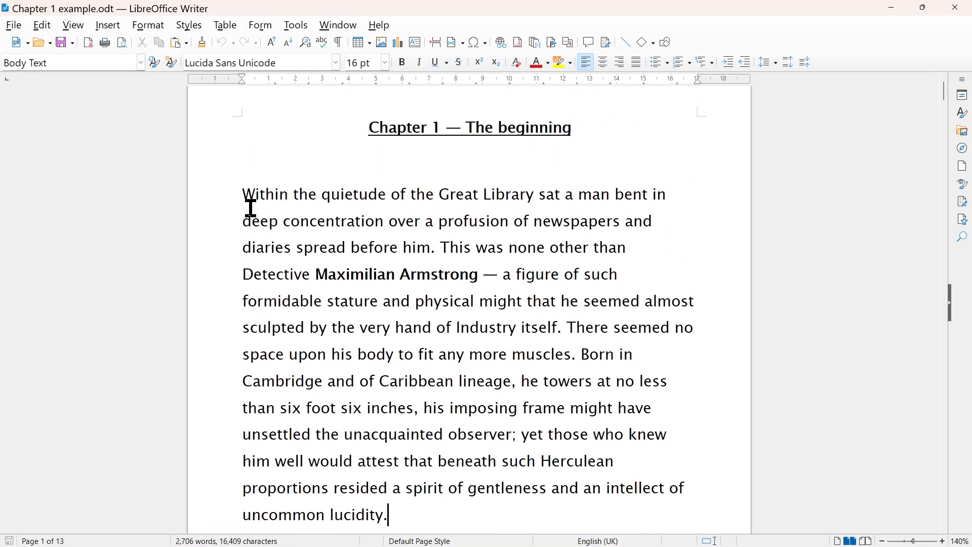
pyautogui.tripleClick(244, 193)
pyautogui.rightClick(336, 242)
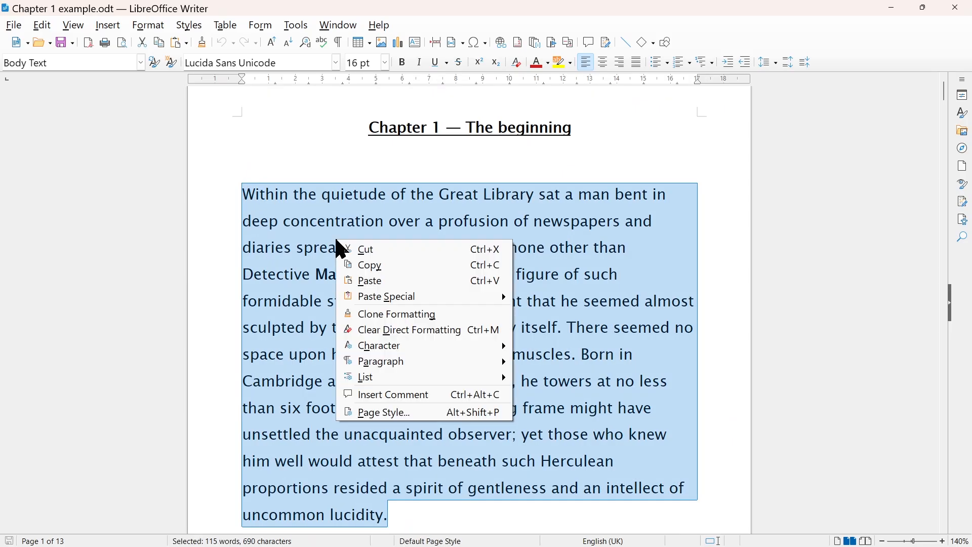
pyautogui.click(365, 266)
# Switch back to Partially filled.odt and paste the opening paragraph as unformatted text below the chapter title
pyautogui.hotkey('alt', 'Tab')
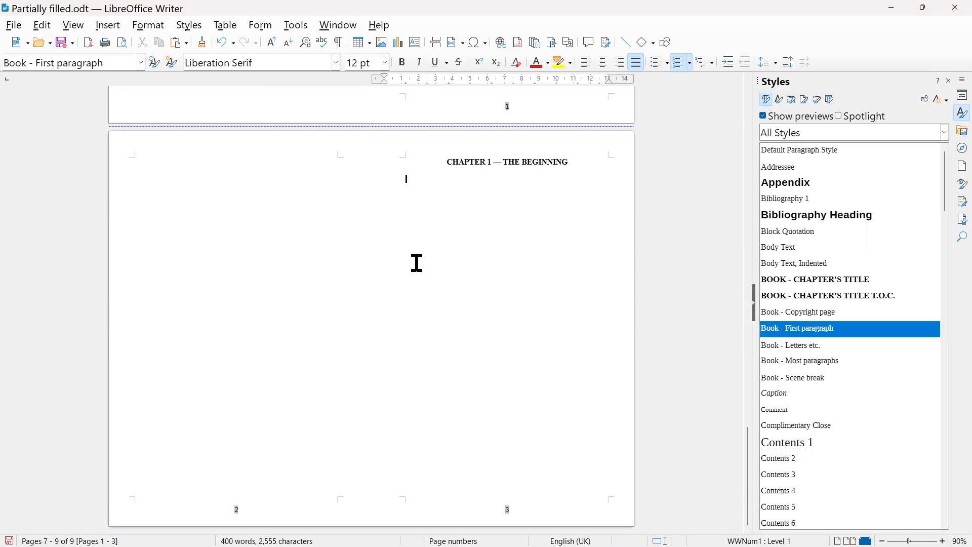
pyautogui.rightClick(426, 181)
pyautogui.moveTo(536, 238)
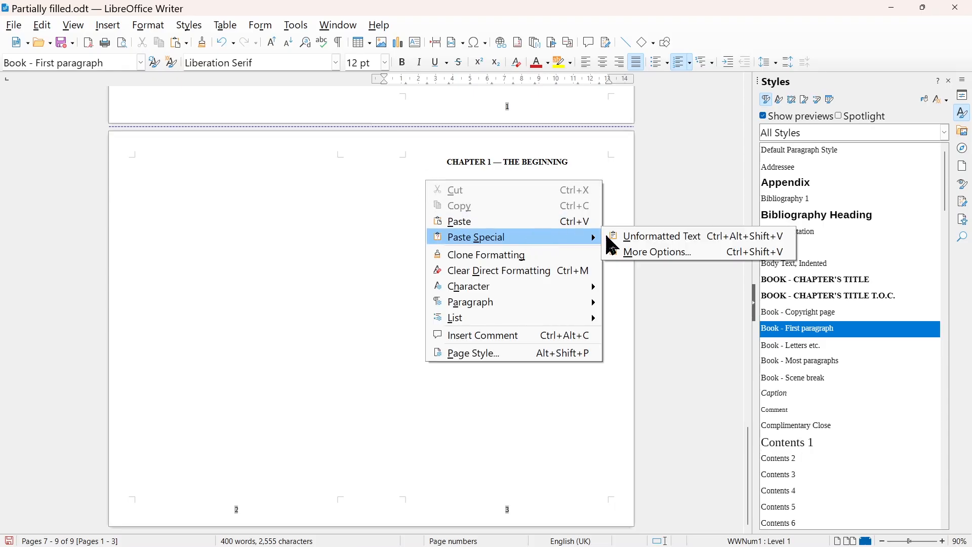
pyautogui.click(634, 237)
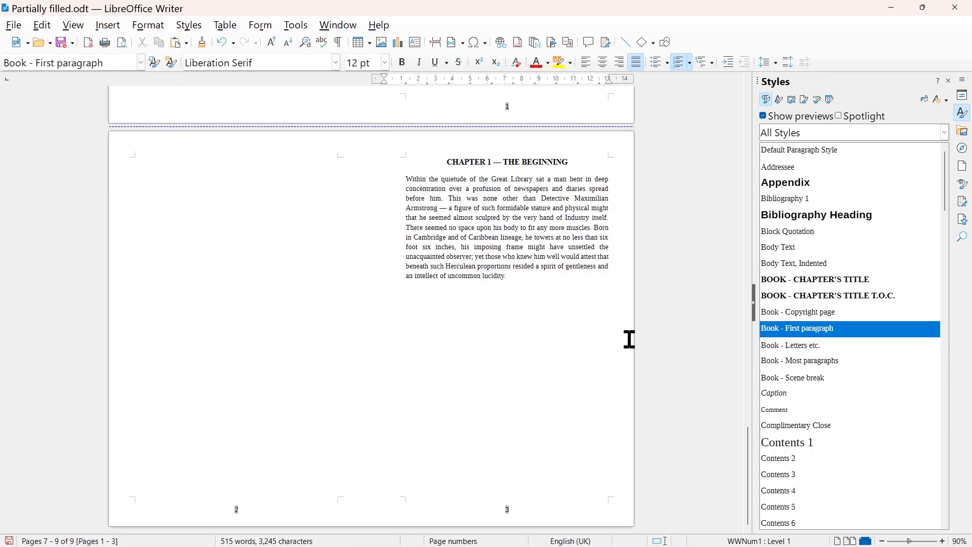
# Compare the bold text in Chapter 1 example.odt and make the detective's title and full name bold in the pasted paragraph
pyautogui.hotkey('alt', 'Tab')
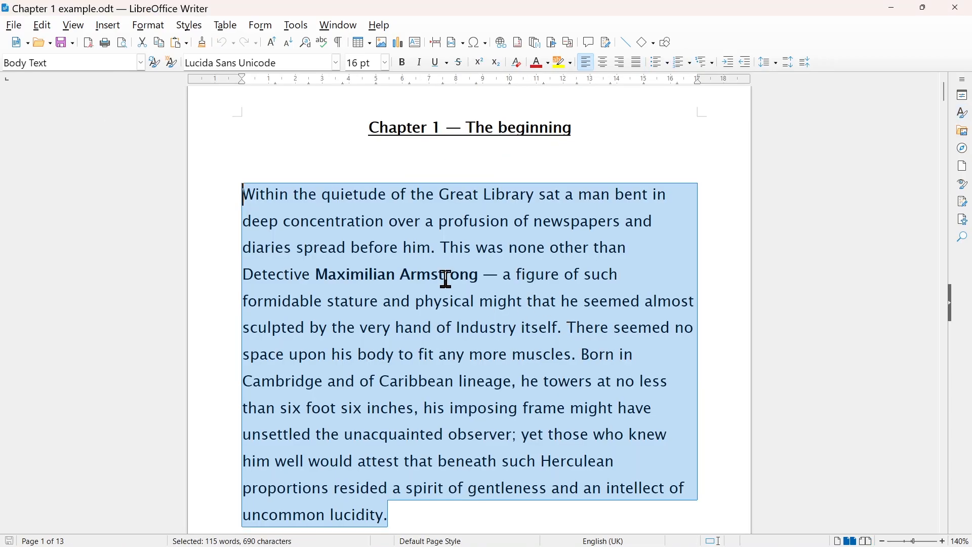
pyautogui.moveTo(316, 274); pyautogui.dragTo(477, 275)
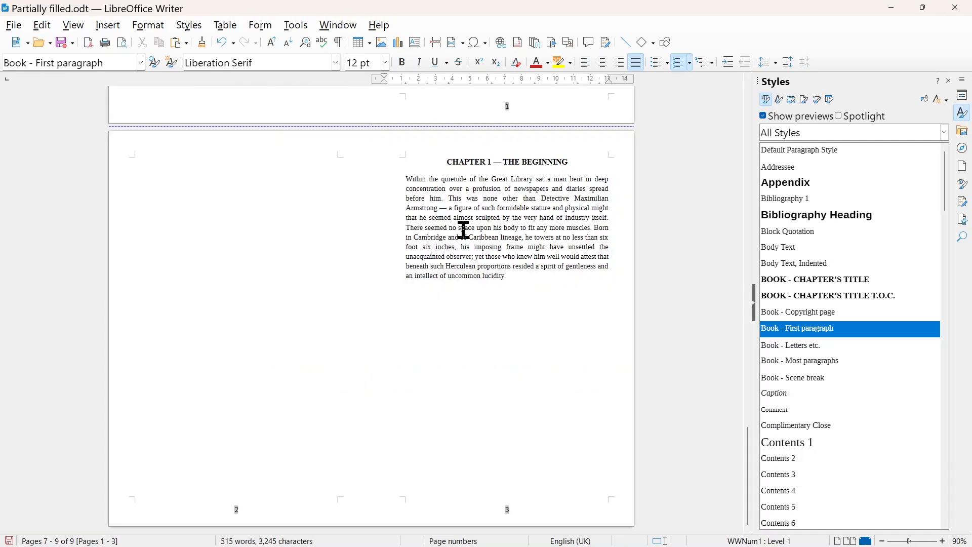
pyautogui.click(945, 541)
pyautogui.click(944, 541)
pyautogui.click(944, 542)
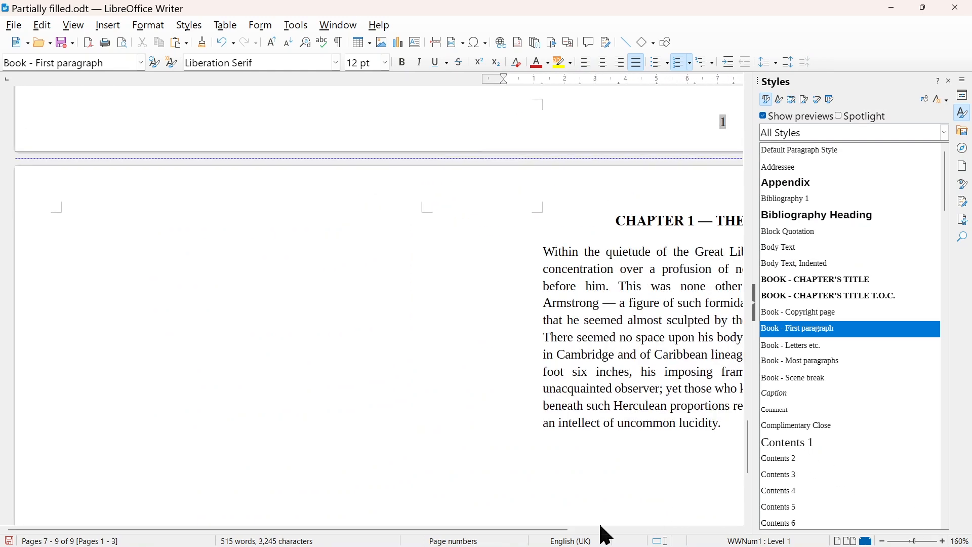
pyautogui.moveTo(544, 529); pyautogui.dragTo(719, 531)
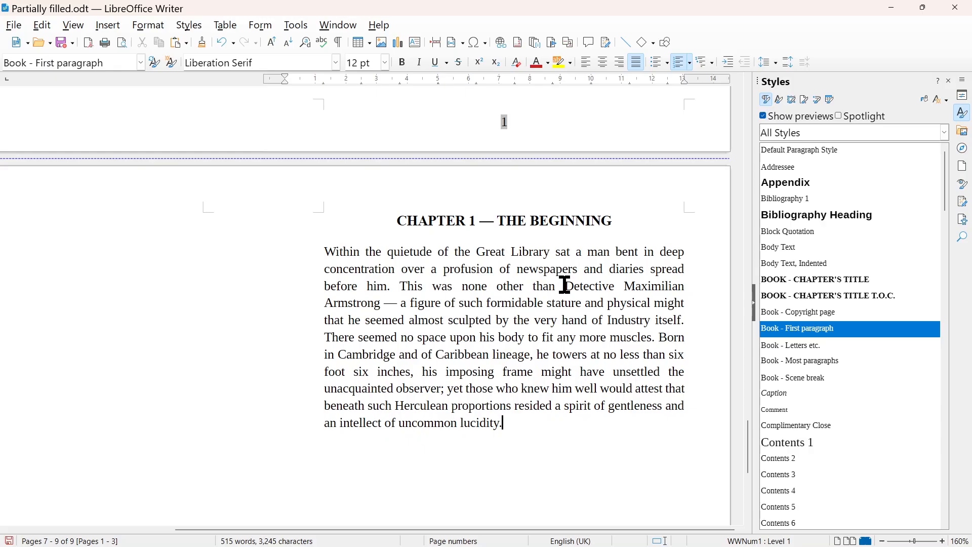
pyautogui.moveTo(380, 302); pyautogui.dragTo(566, 286)
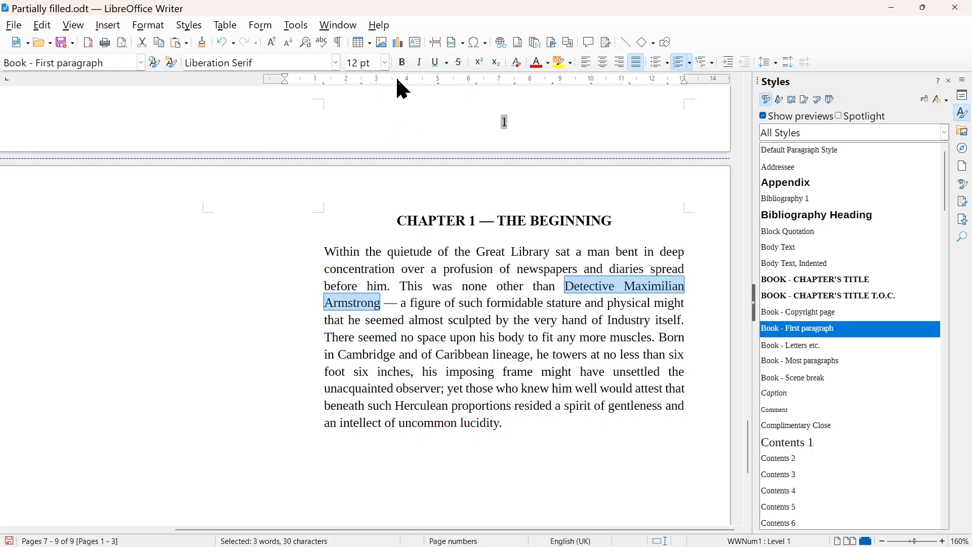
pyautogui.click(402, 64)
pyautogui.click(518, 416)
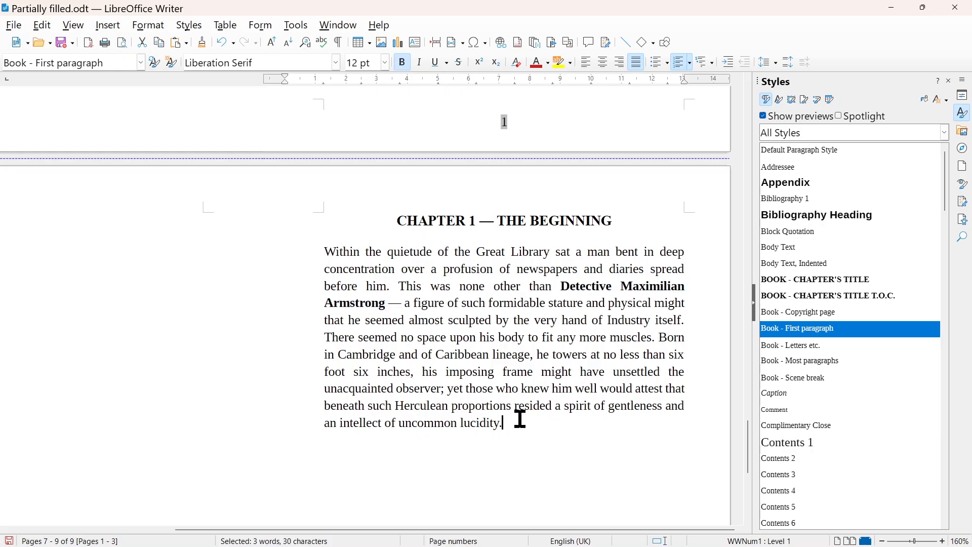
# Start a new paragraph after the opening one and select the passage ending "solution to their research." in Chapter 1 example.odt for copying
pyautogui.press('Return')
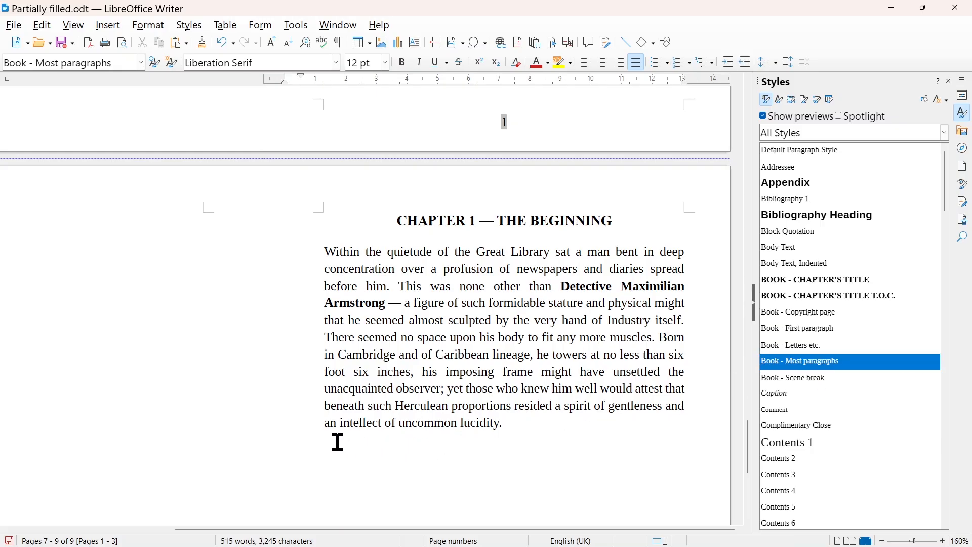
pyautogui.hotkey('alt', 'Tab')
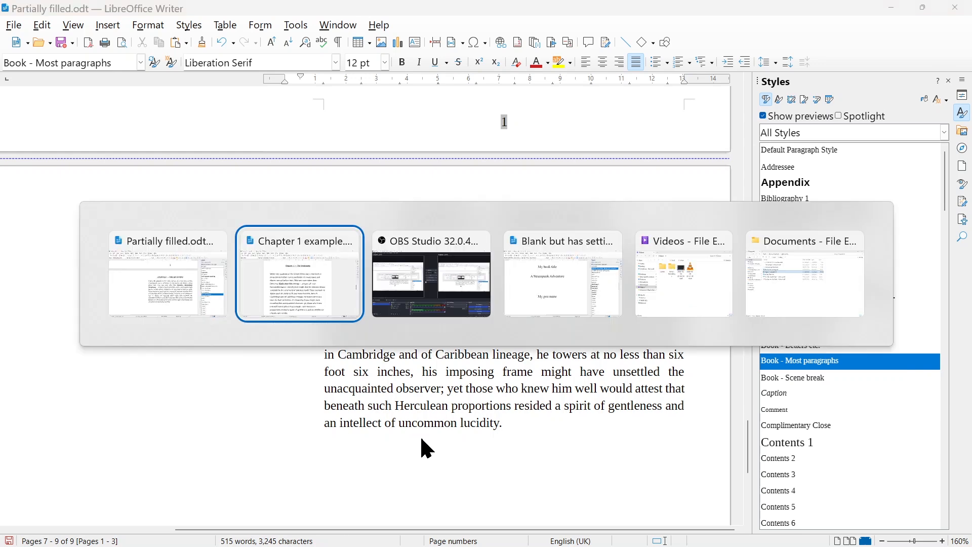
pyautogui.click(247, 370)
pyautogui.scroll(-5, 362, 384)
pyautogui.scroll(-5, 460, 384)
pyautogui.scroll(-4, 467, 385)
pyautogui.keyDown('shift'); pyautogui.click(452, 411); pyautogui.keyUp('shift')
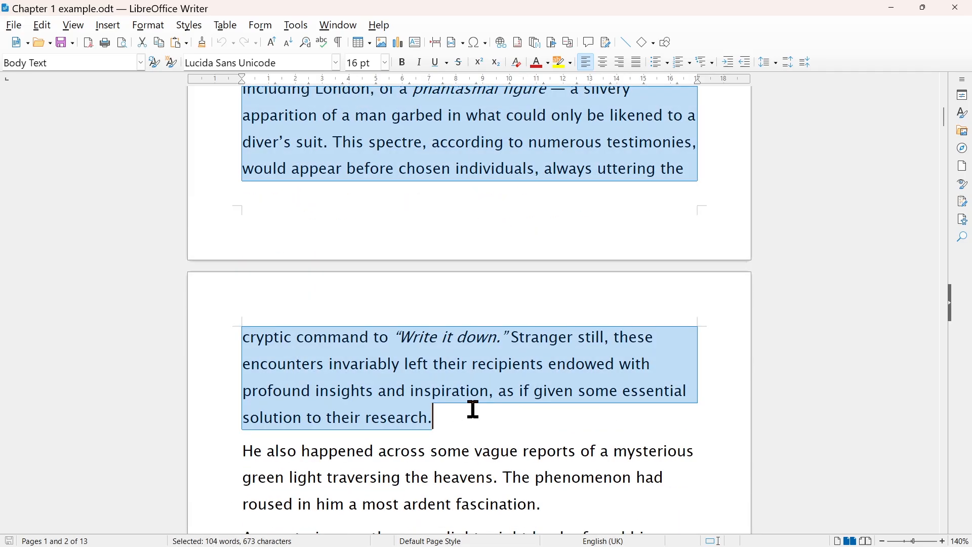
# Switch back to Partially filled.odt and paste the second Chapter 1 paragraph as unformatted text below the opening paragraph
pyautogui.hotkey('alt', 'Tab')
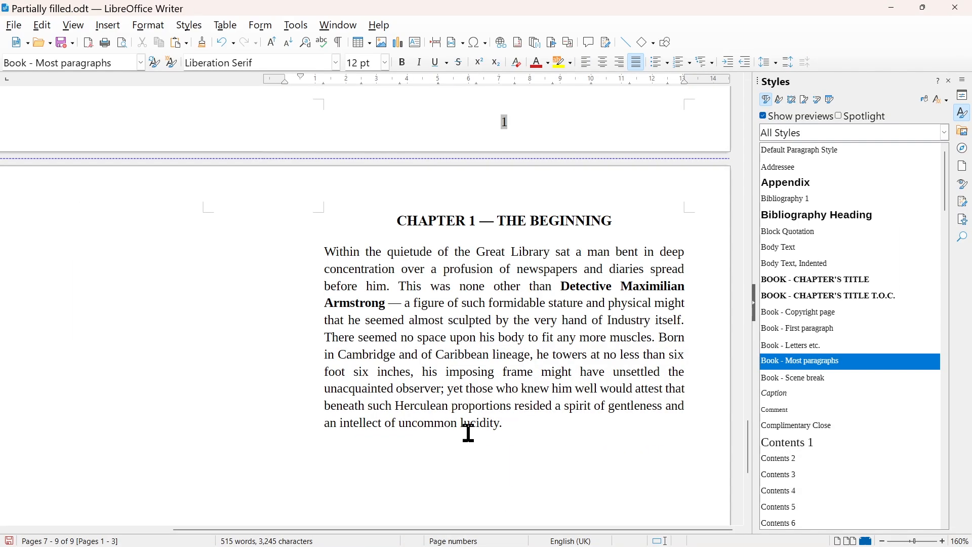
pyautogui.rightClick(413, 439)
pyautogui.moveTo(510, 319)
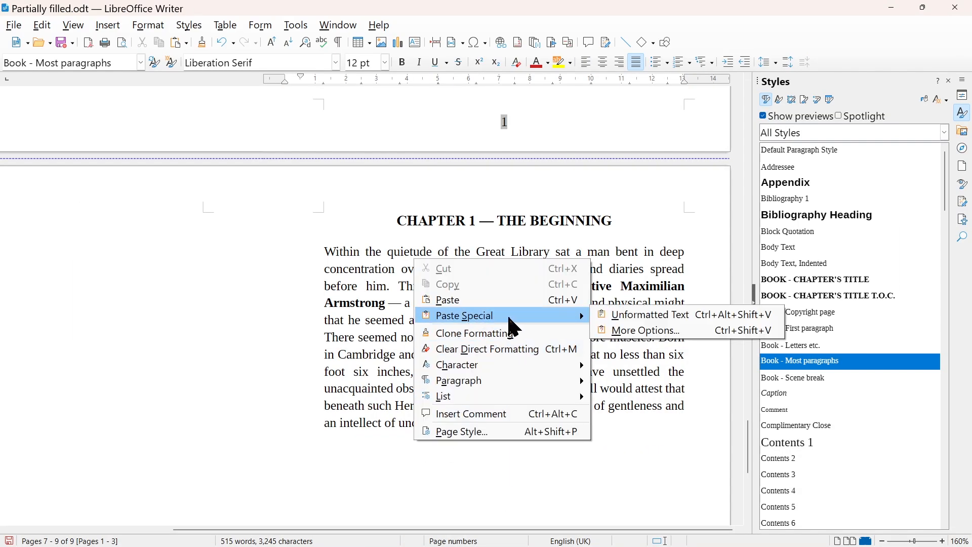
pyautogui.click(599, 314)
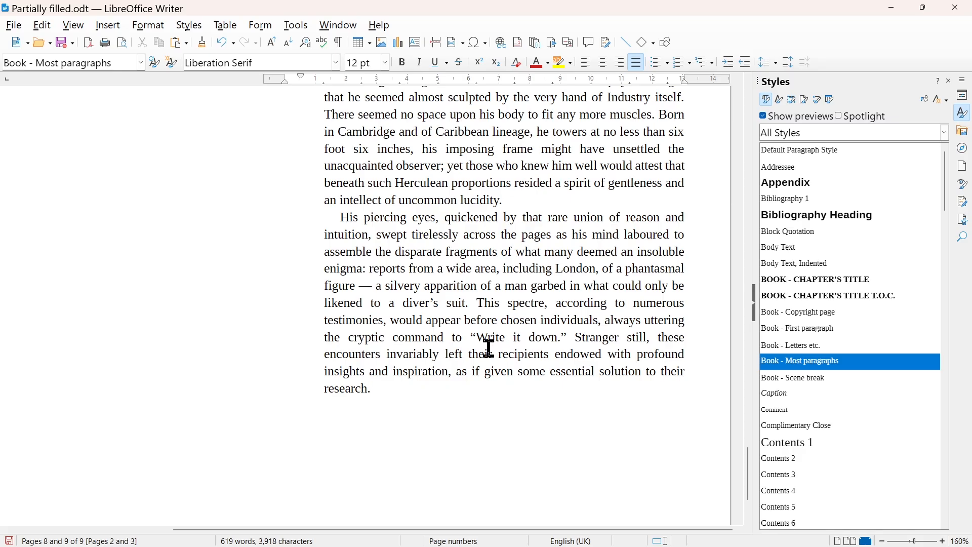
pyautogui.scroll(3, 527, 277)
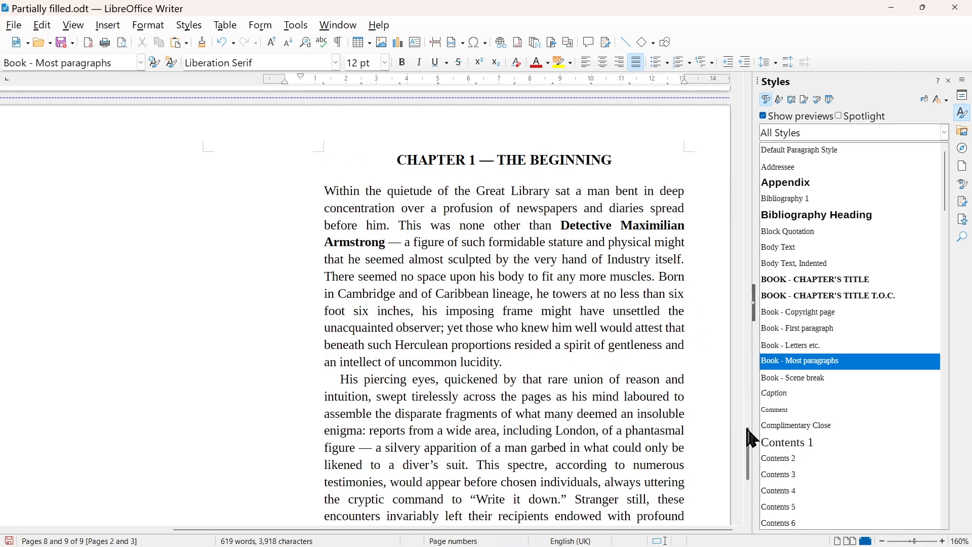
# Examine the font, effects, text flow and alignment settings of the Book - Copyright page style and look through the copyright page
pyautogui.moveTo(747, 442); pyautogui.dragTo(707, 188)
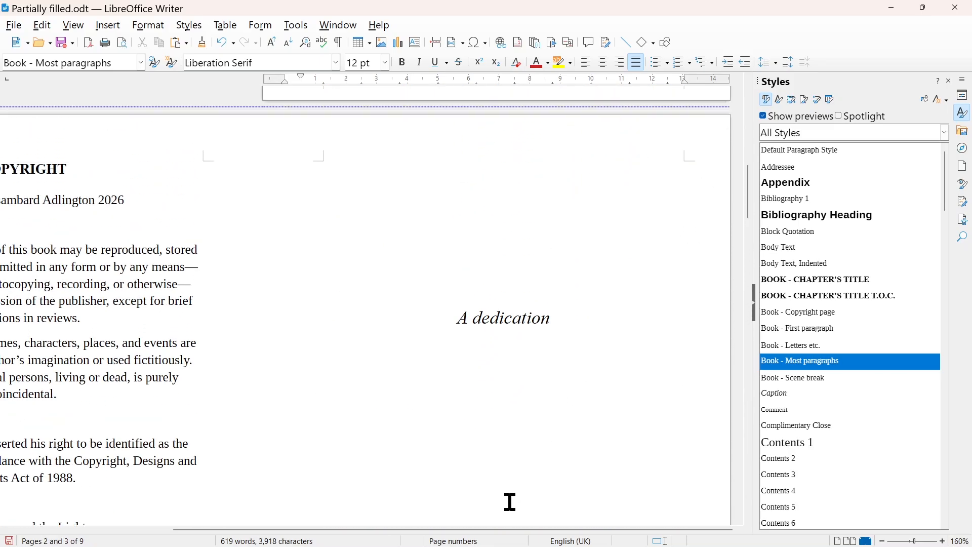
pyautogui.moveTo(488, 530); pyautogui.dragTo(324, 511)
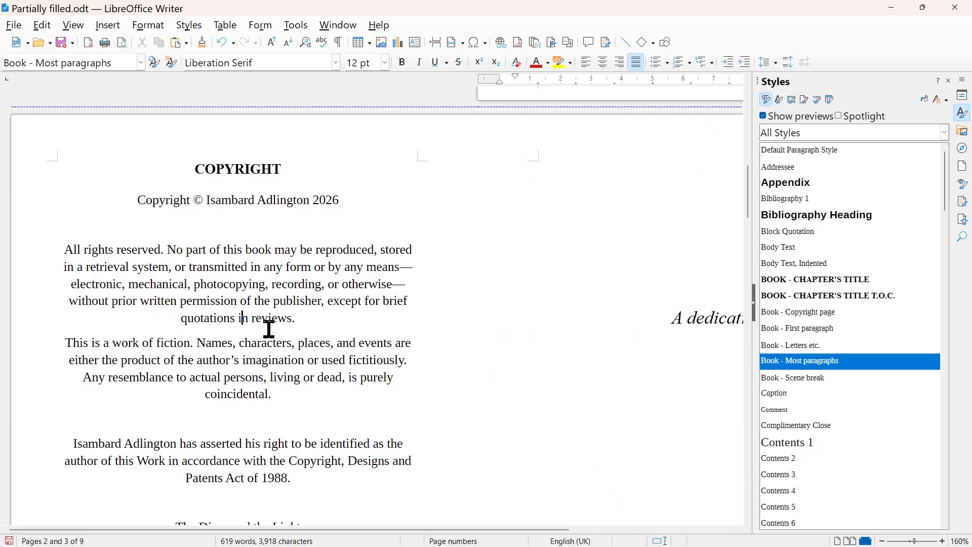
pyautogui.click(425, 201)
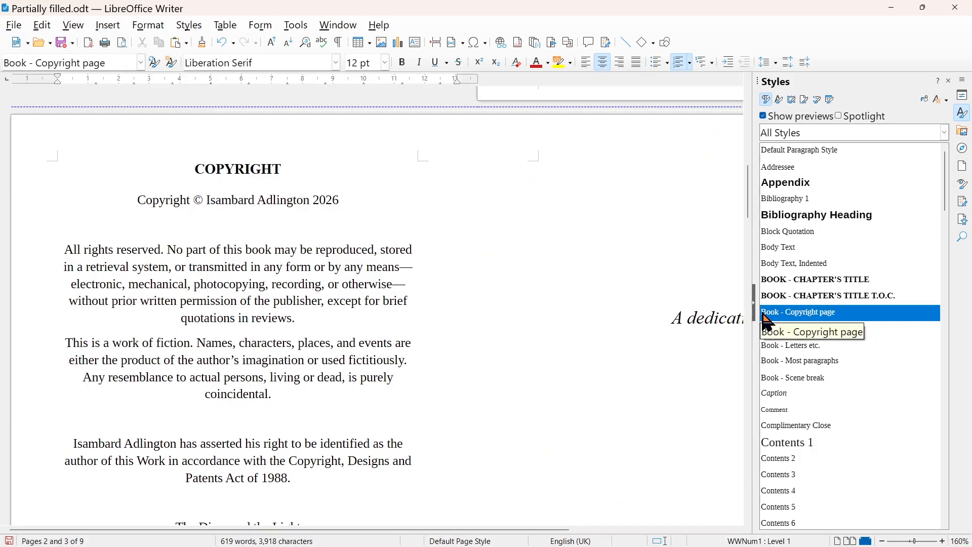
pyautogui.rightClick(791, 313)
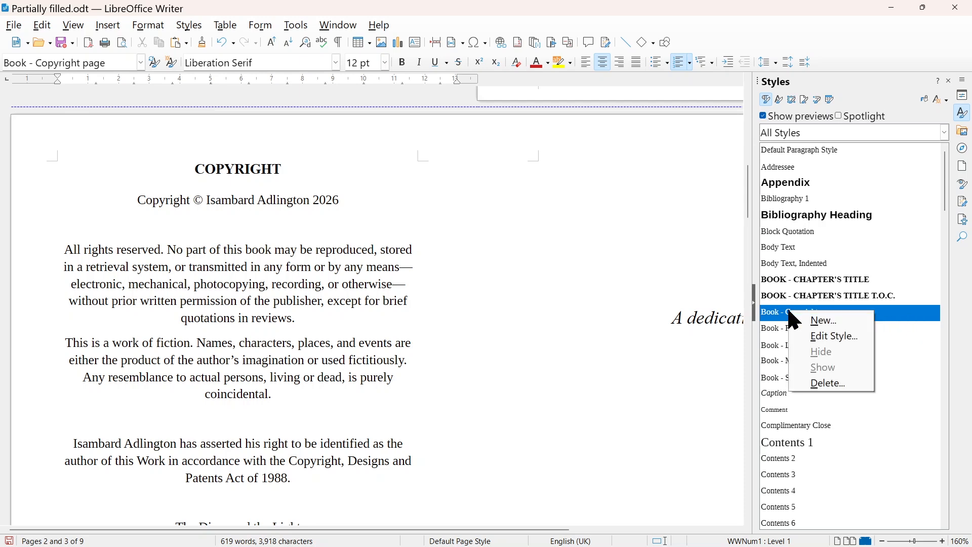
pyautogui.click(816, 336)
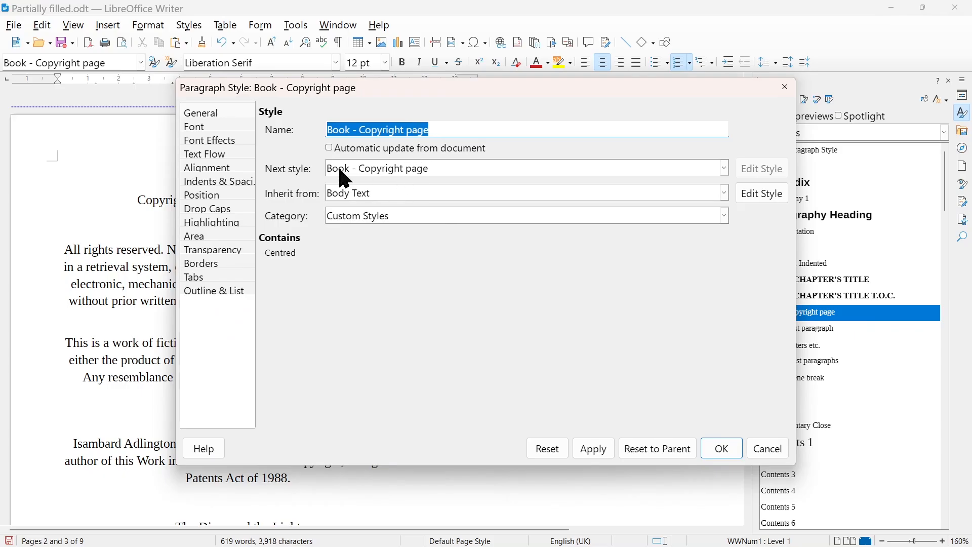
pyautogui.click(204, 129)
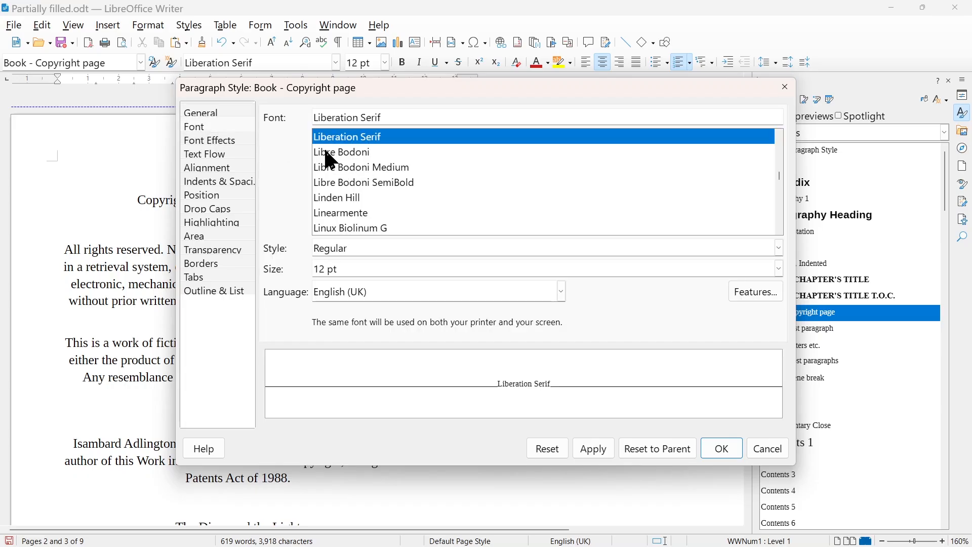
pyautogui.click(219, 142)
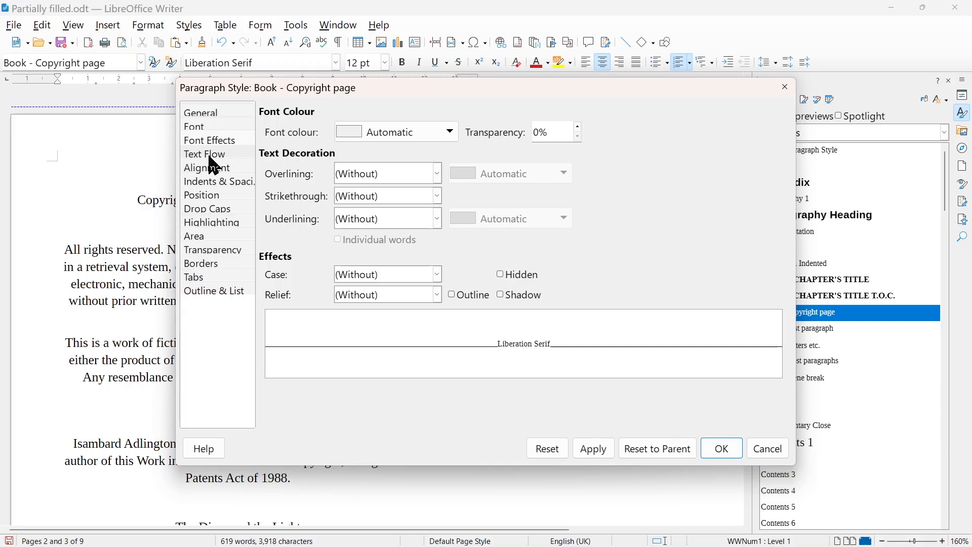
pyautogui.click(212, 156)
pyautogui.click(210, 169)
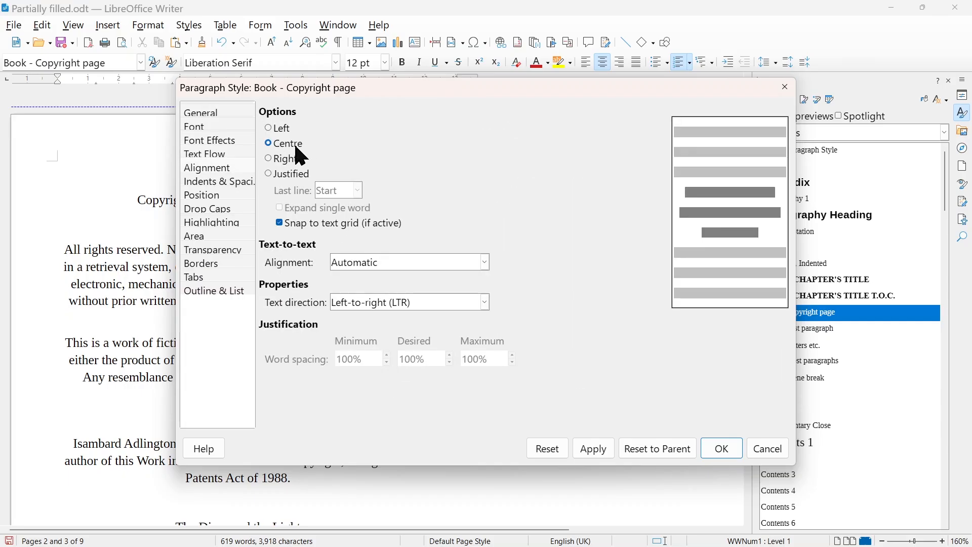
pyautogui.click(754, 449)
pyautogui.scroll(-8, 312, 308)
pyautogui.scroll(9, 312, 308)
pyautogui.scroll(-8, 312, 308)
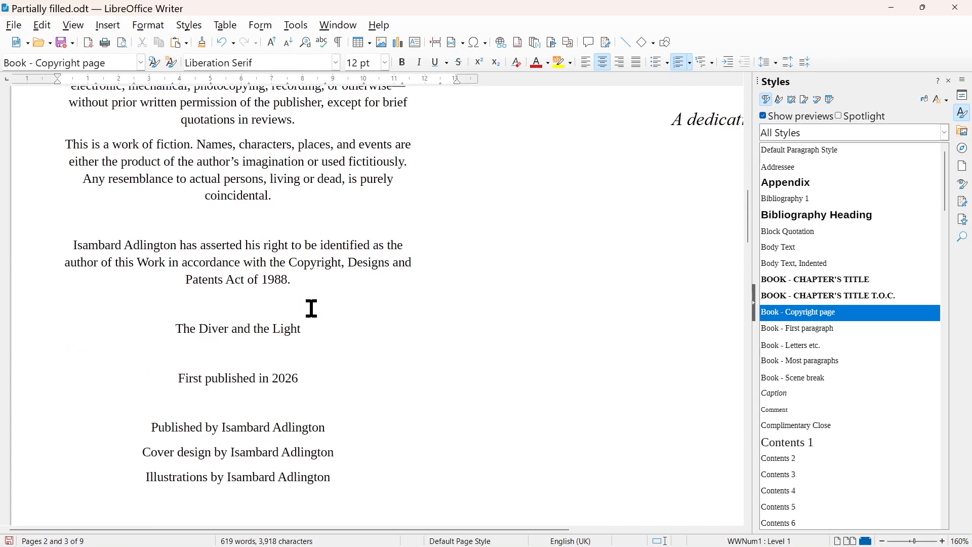
pyautogui.scroll(-4, 312, 309)
pyautogui.scroll(-15, 312, 308)
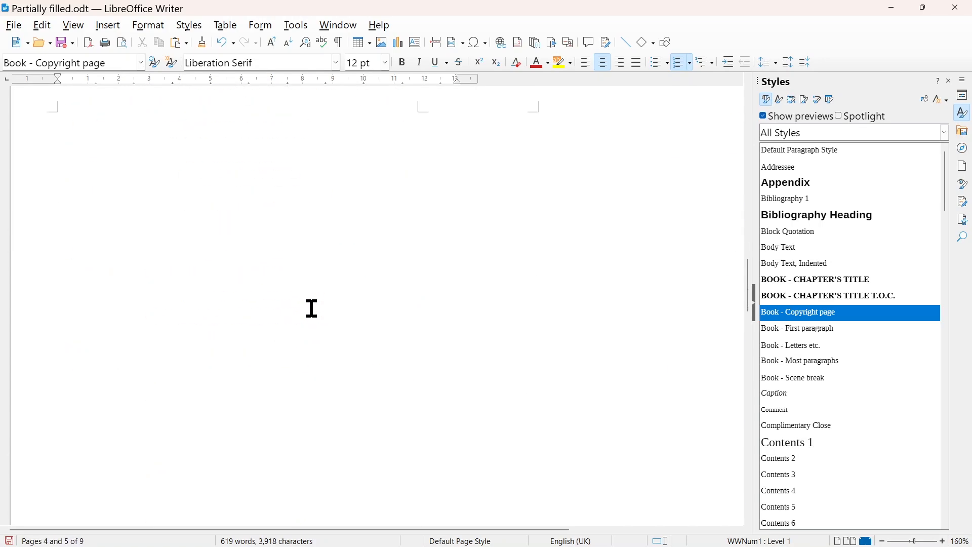
# Insert a table of contents limited to level 1 on the empty page between the dedication and the Prologue
pyautogui.click(898, 541)
pyautogui.scroll(4, 473, 352)
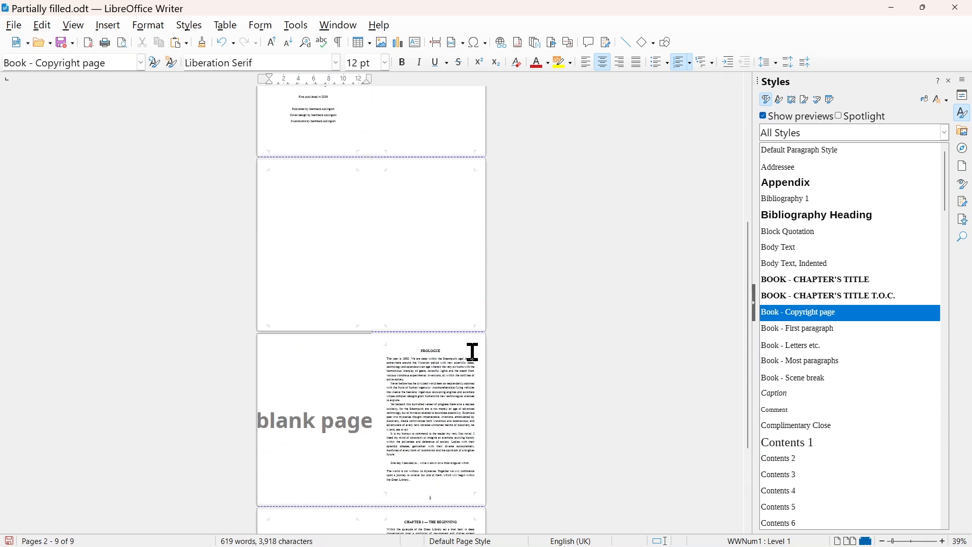
pyautogui.click(437, 293)
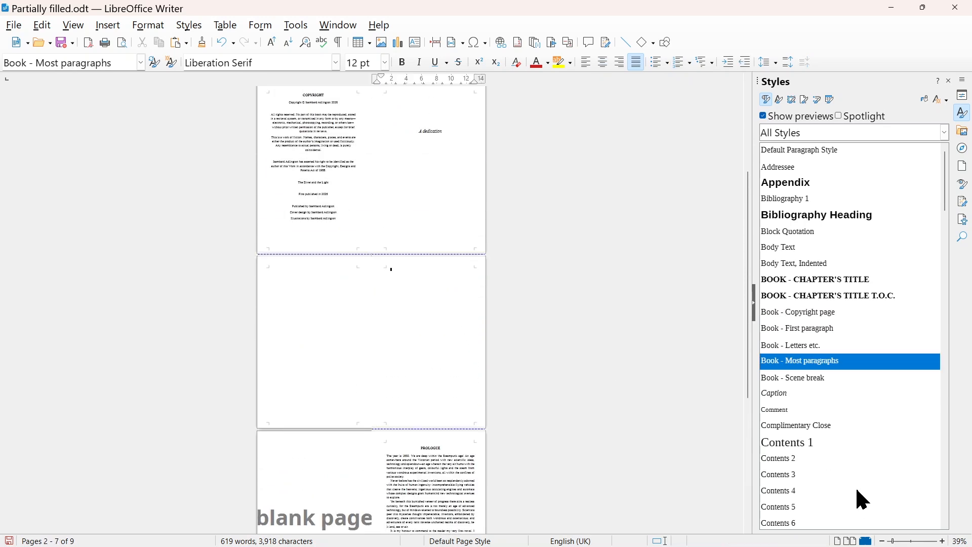
pyautogui.click(943, 542)
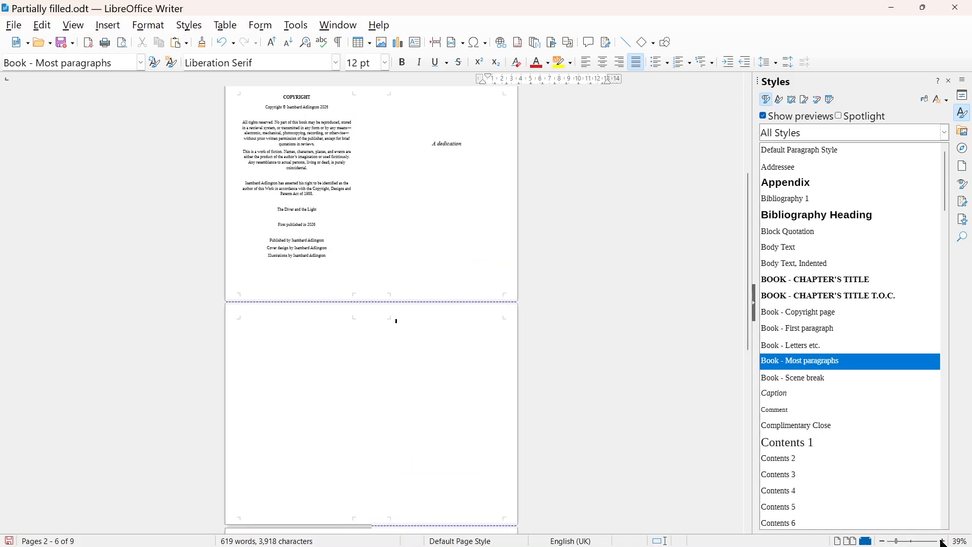
pyautogui.click(943, 541)
pyautogui.click(943, 541)
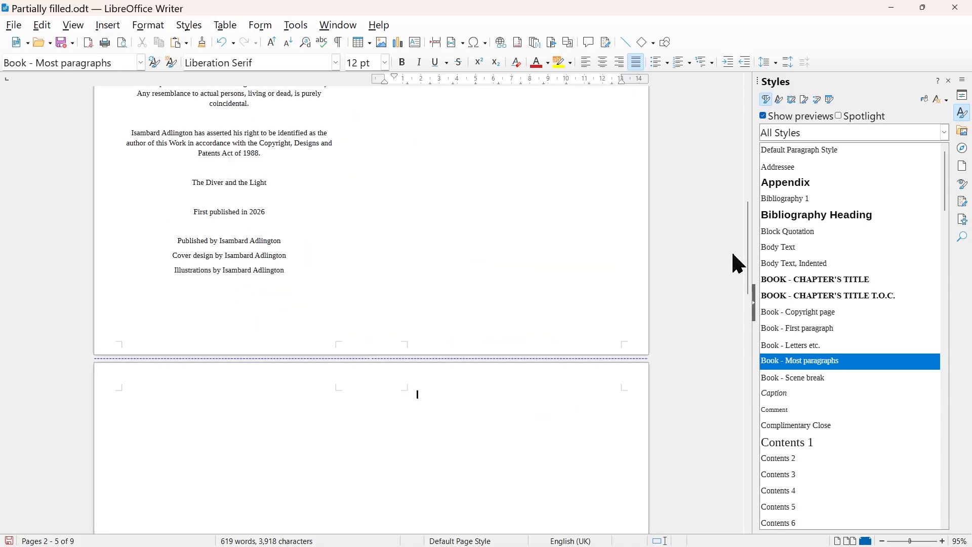
pyautogui.moveTo(748, 275); pyautogui.dragTo(758, 308)
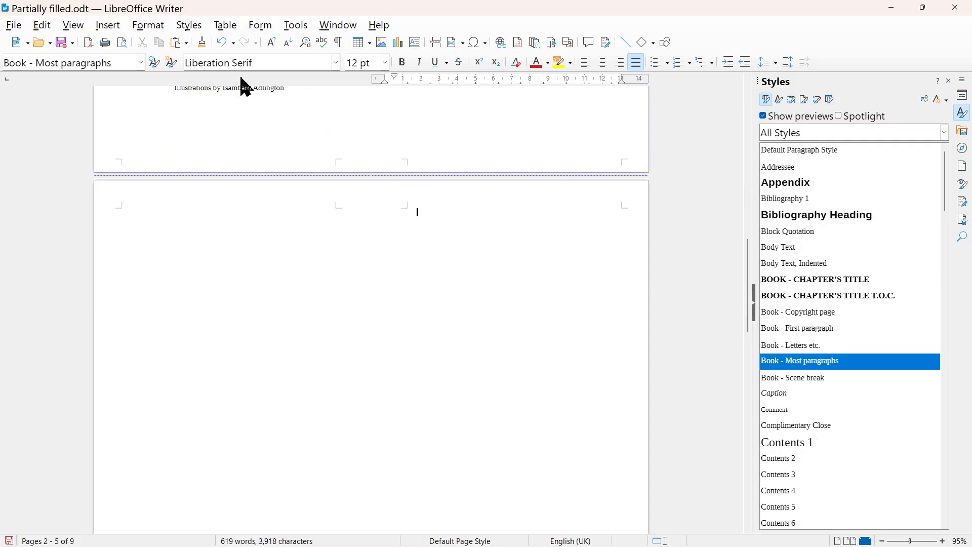
pyautogui.click(112, 28)
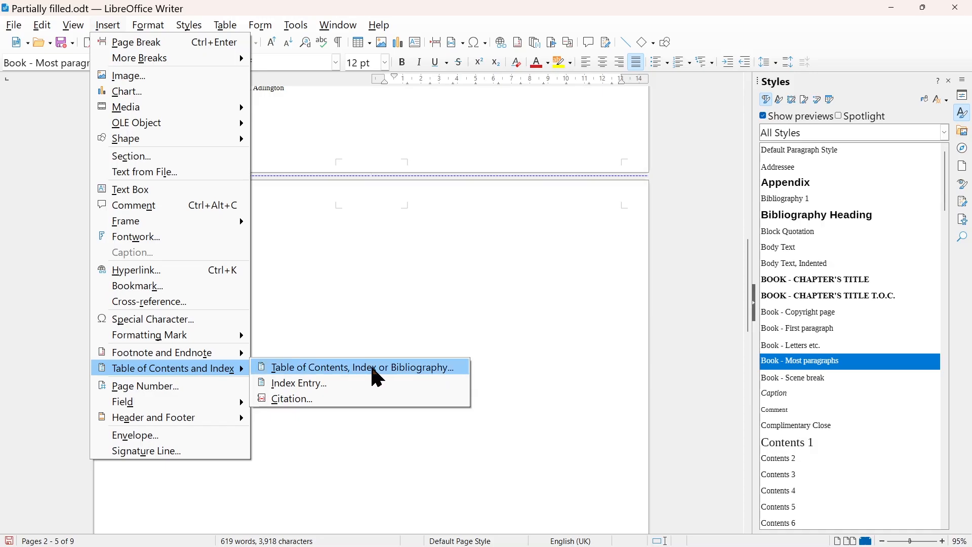
pyautogui.click(377, 376)
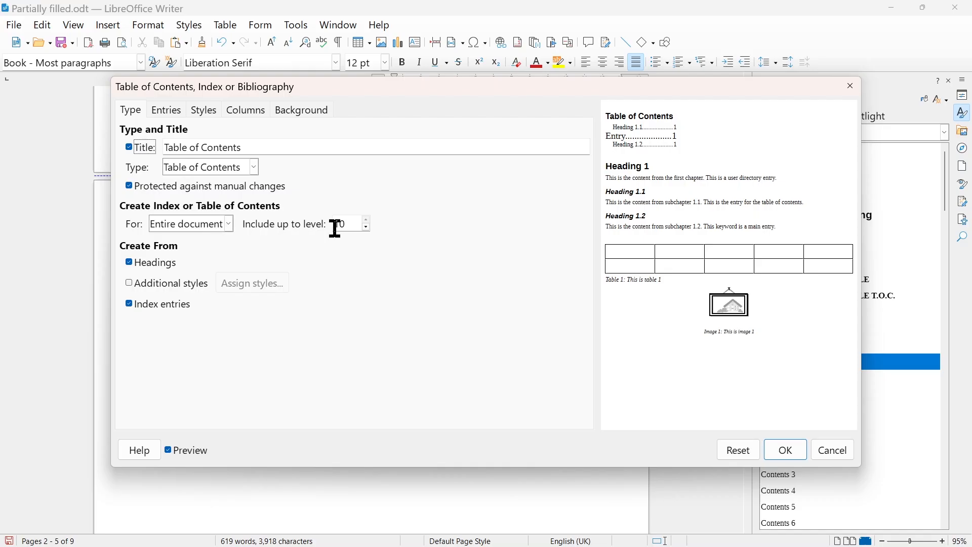
pyautogui.moveTo(348, 226); pyautogui.dragTo(322, 225)
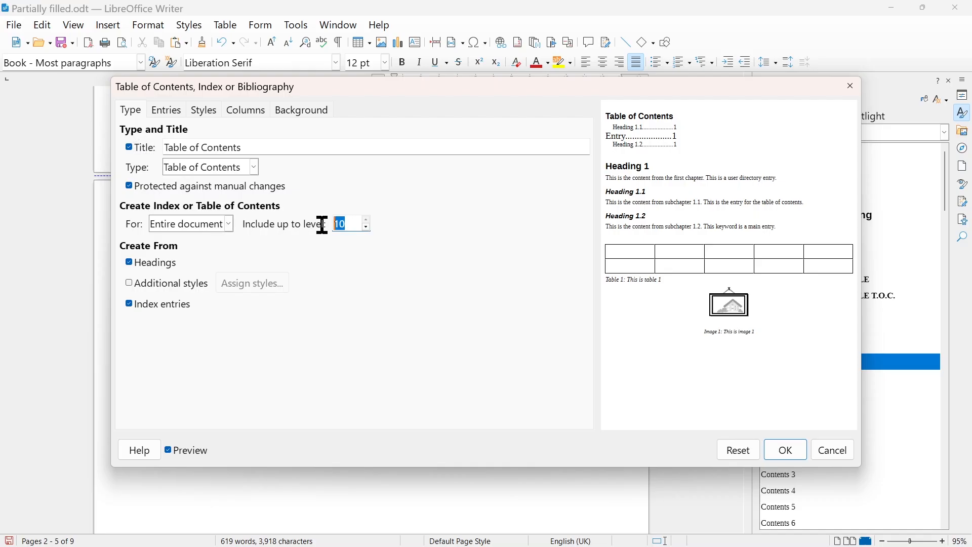
pyautogui.write('1')
pyautogui.click(769, 445)
pyautogui.click(506, 278)
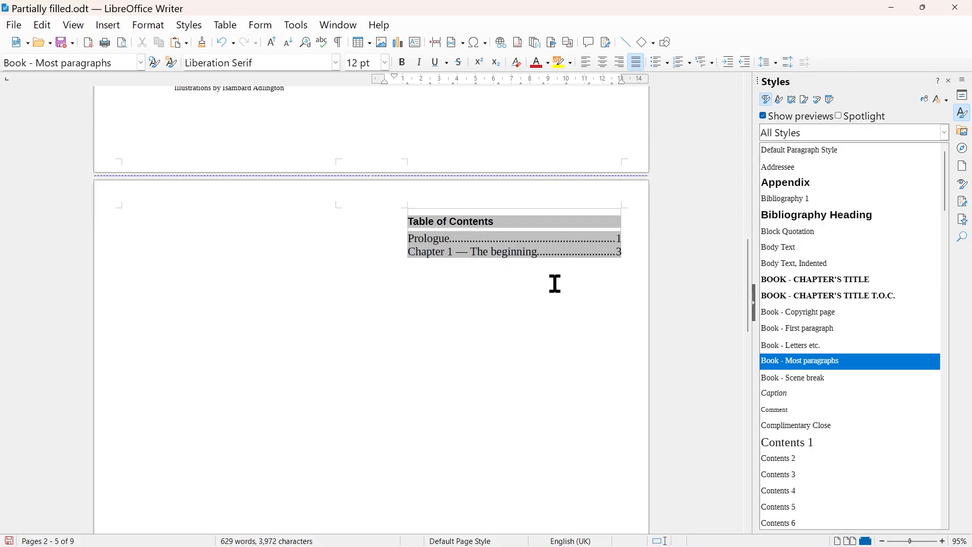
# Examine the outline level assigned in the BOOK - Chapter's title T.O.C. paragraph style
pyautogui.scroll(-1, 481, 339)
pyautogui.click(765, 296)
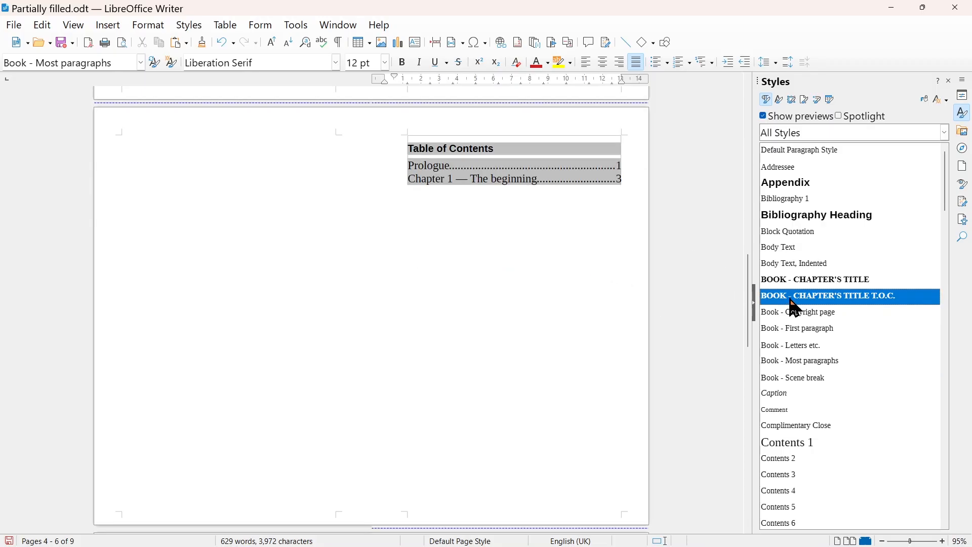
pyautogui.rightClick(830, 299)
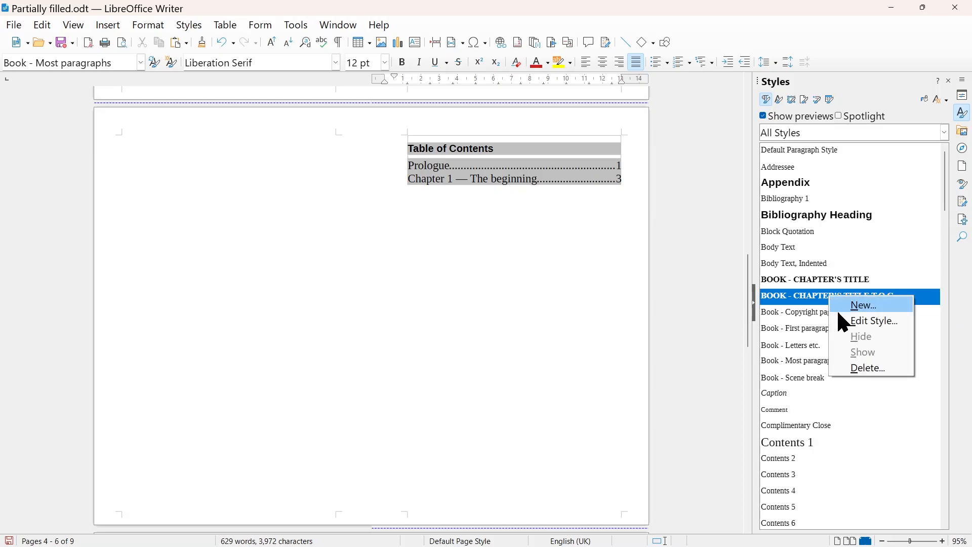
pyautogui.click(855, 321)
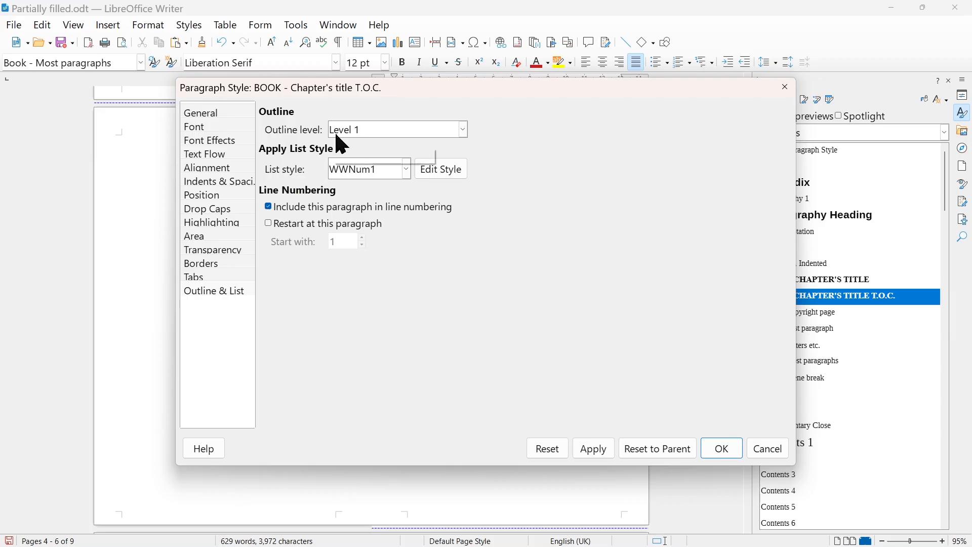
pyautogui.click(765, 448)
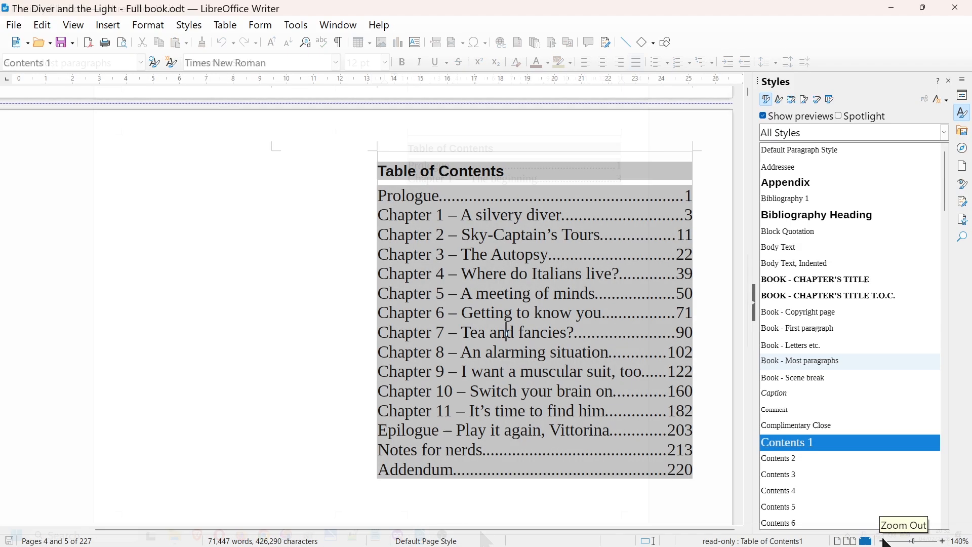
# Look through the page spreads of The Diver and the Light - Full book.odt, from the front matter to Chapter 1
pyautogui.moveTo(915, 542); pyautogui.dragTo(896, 543)
pyautogui.scroll(-3, 632, 434)
pyautogui.scroll(-6, 607, 423)
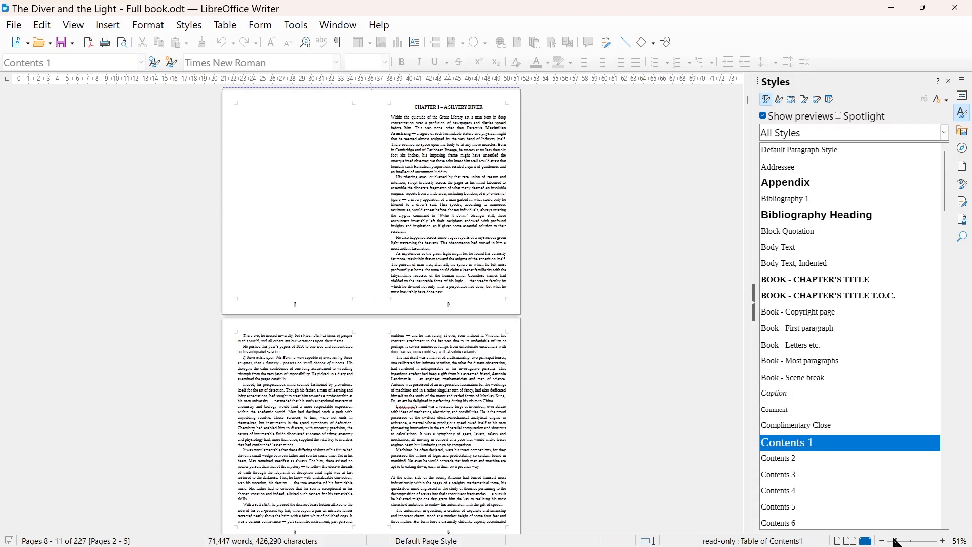
pyautogui.moveTo(896, 542); pyautogui.dragTo(889, 543)
pyautogui.scroll(-3, 564, 387)
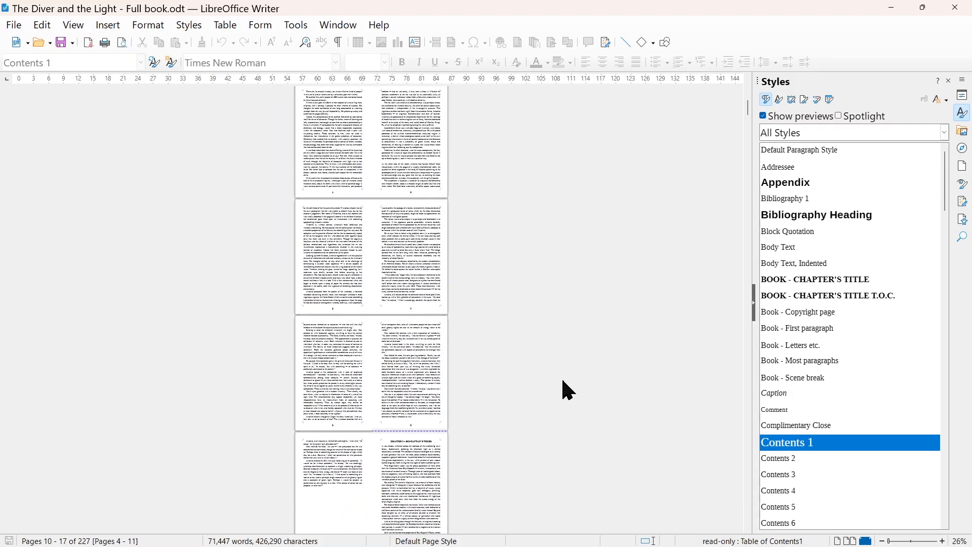
pyautogui.scroll(5, 590, 384)
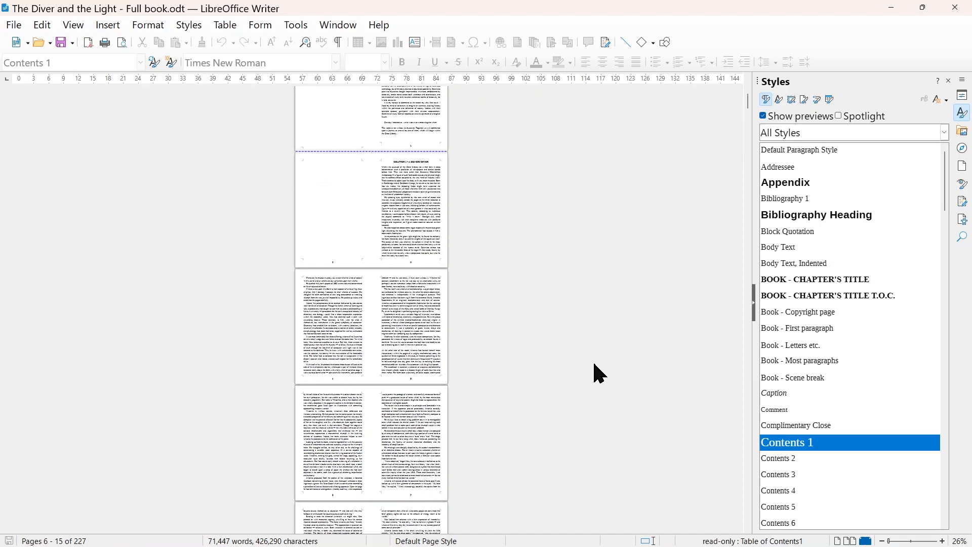
pyautogui.scroll(5, 600, 374)
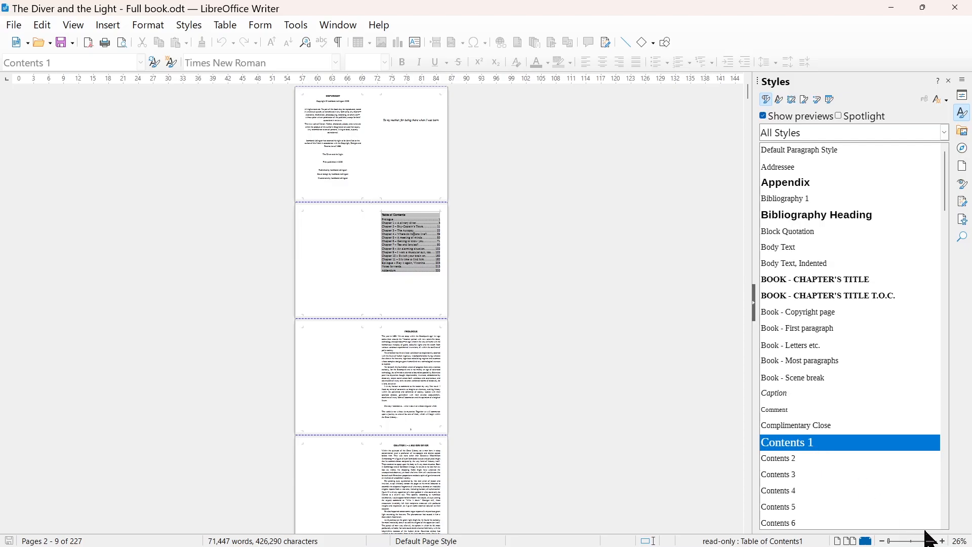
# Examine the chapter entries and page numbers in the full book's table of contents at close range
pyautogui.click(941, 541)
pyautogui.click(941, 541)
pyautogui.click(941, 541)
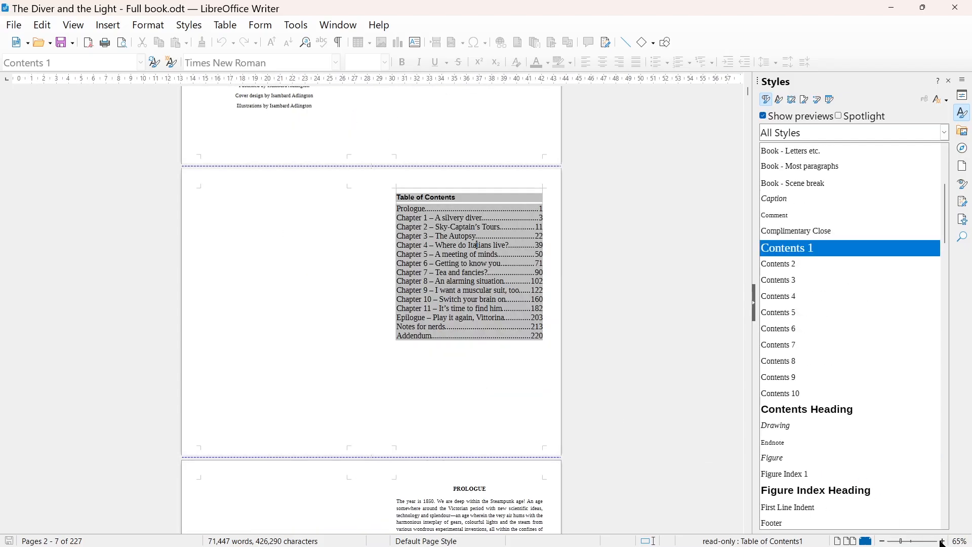
pyautogui.click(941, 541)
pyautogui.click(940, 540)
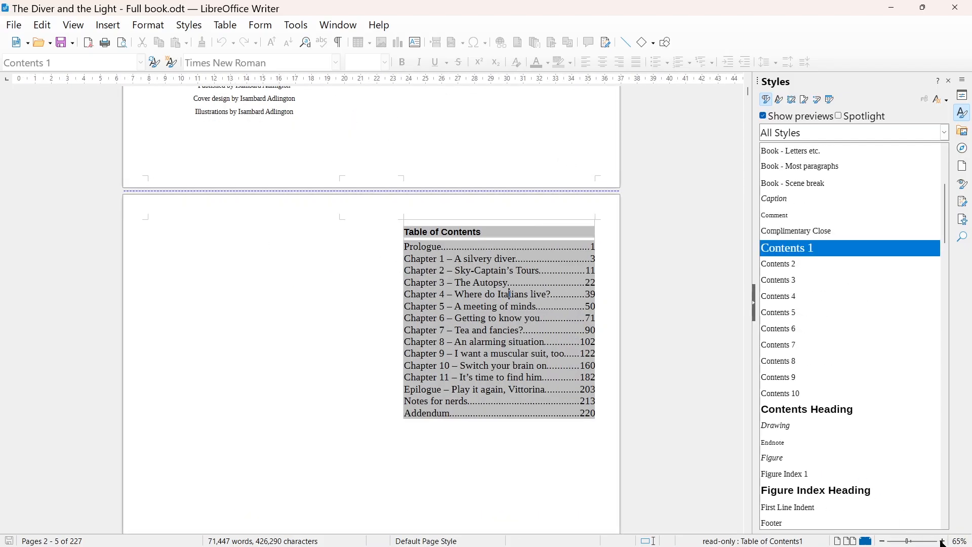
pyautogui.click(940, 541)
pyautogui.click(941, 541)
pyautogui.scroll(-2, 702, 434)
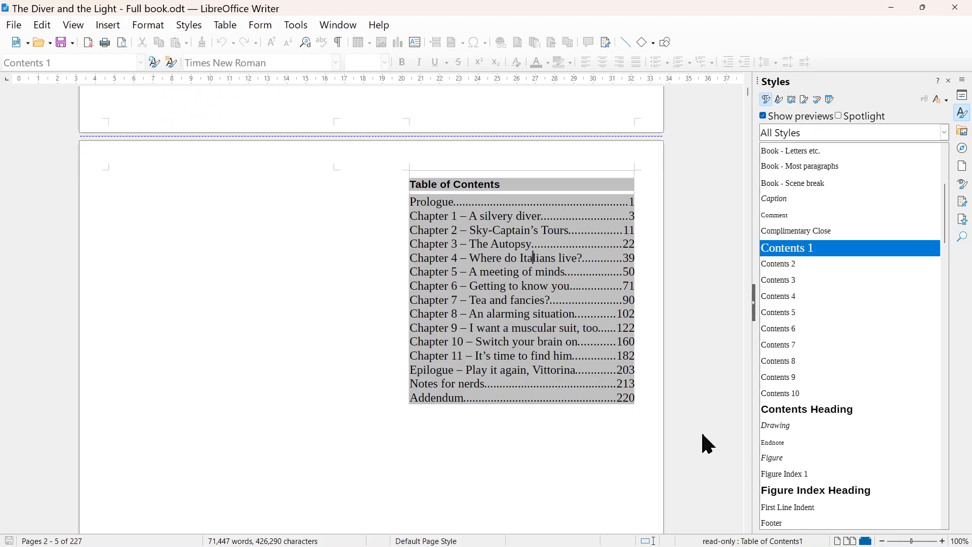
pyautogui.click(942, 541)
pyautogui.click(942, 541)
pyautogui.click(942, 540)
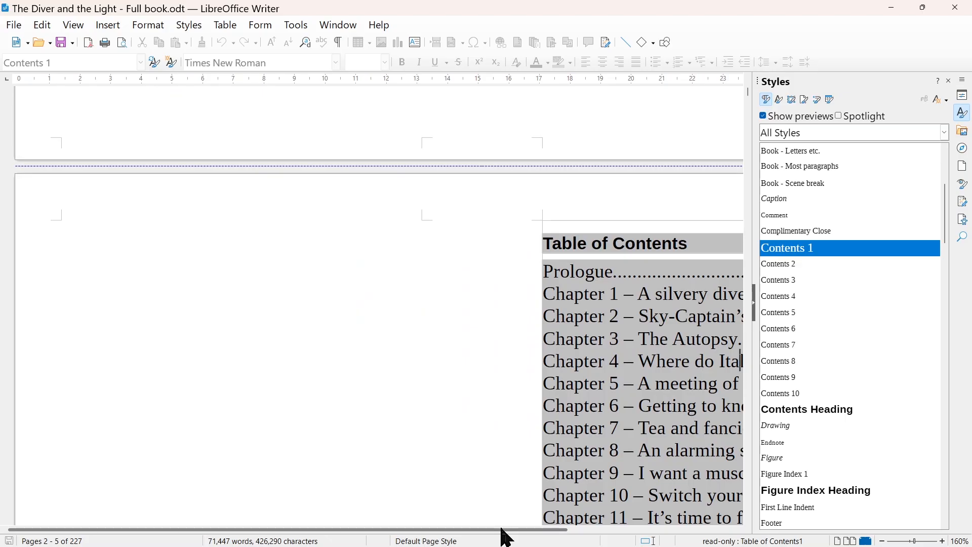
# Examine the full table of contents and the commands available for updating or editing it
pyautogui.moveTo(508, 538); pyautogui.dragTo(690, 536)
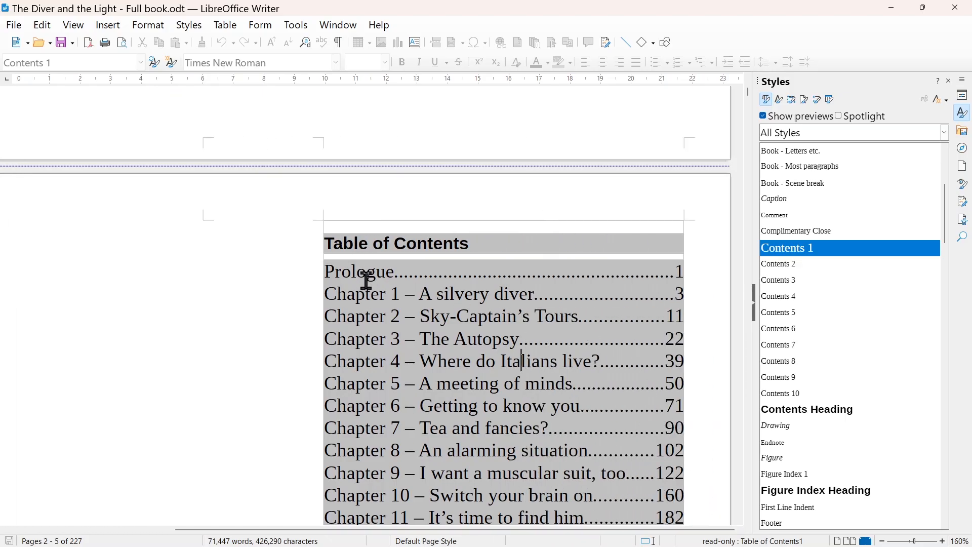
pyautogui.scroll(-3, 367, 282)
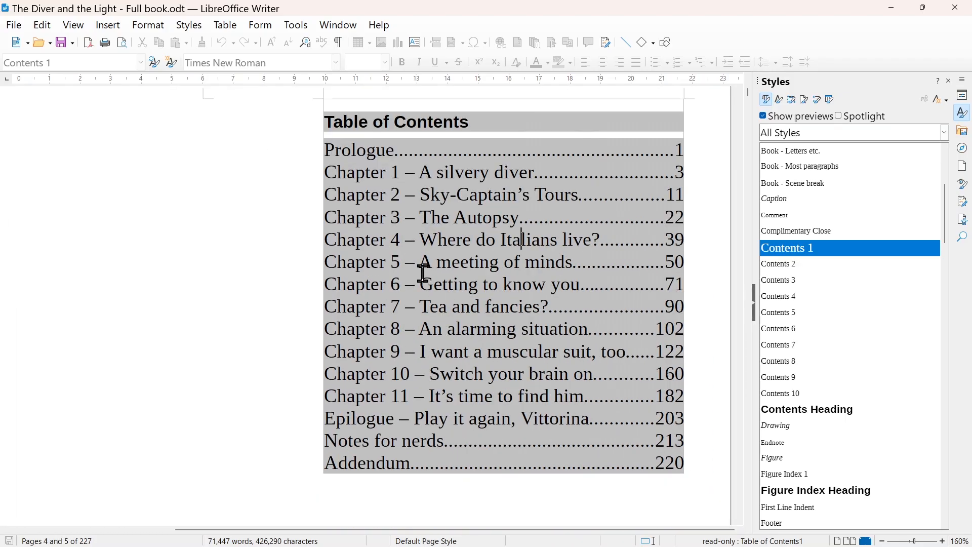
pyautogui.rightClick(452, 306)
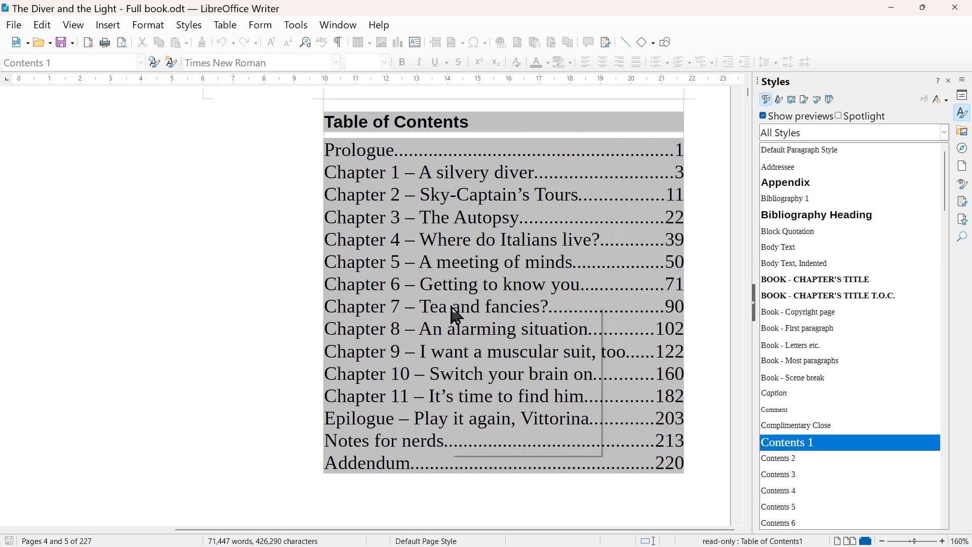
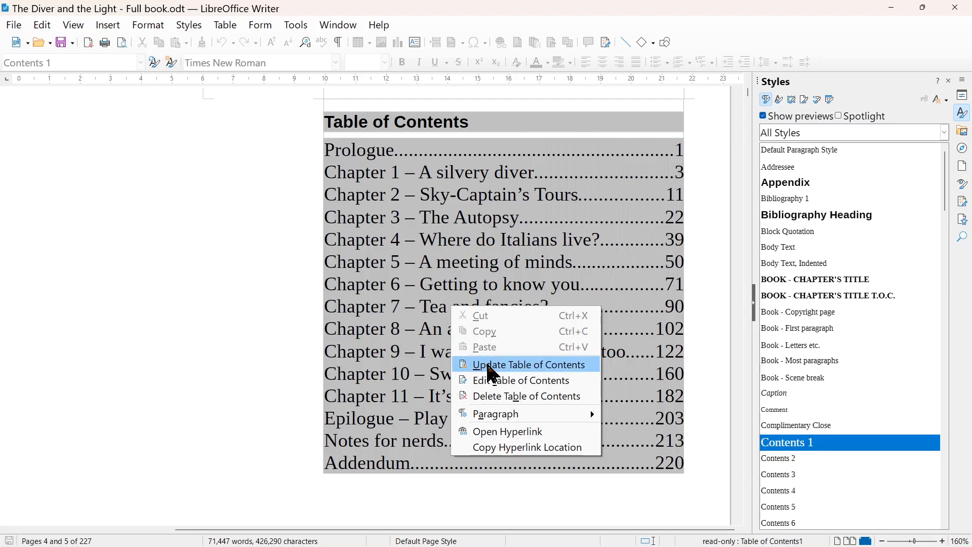
pyautogui.click(399, 321)
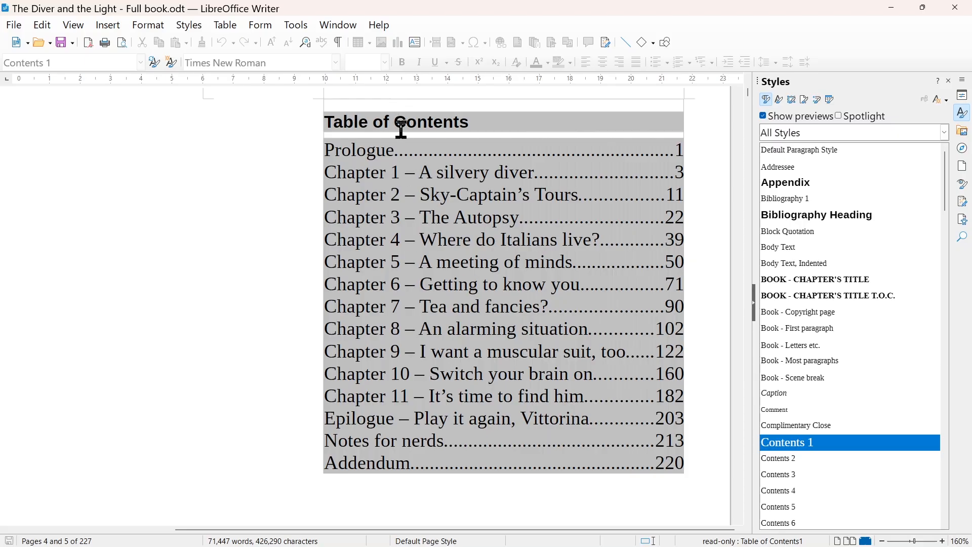
# Examine the inheritance, font and text flow settings offered for a new paragraph style based on BOOK - Chapter's title T.O.C
pyautogui.click(819, 296)
pyautogui.click(820, 282)
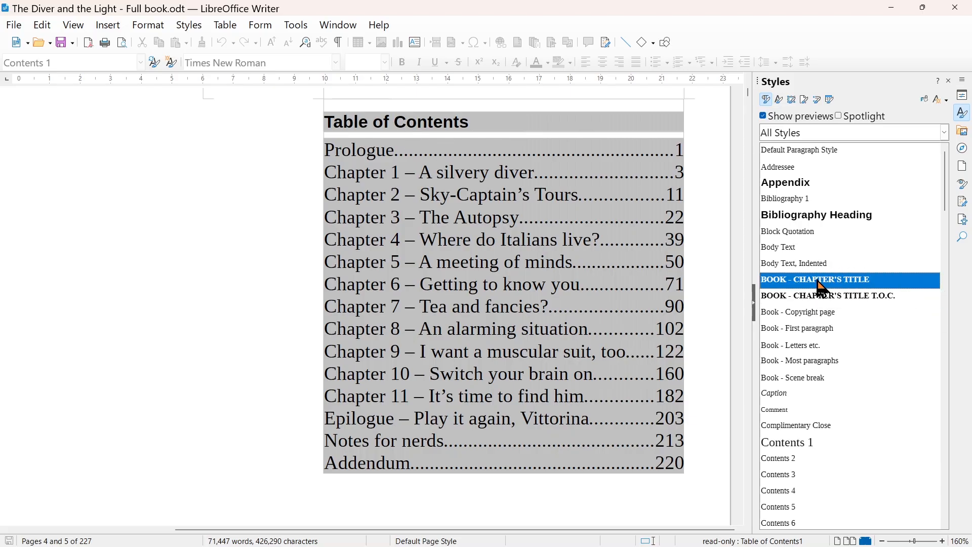
pyautogui.click(812, 376)
pyautogui.rightClick(812, 317)
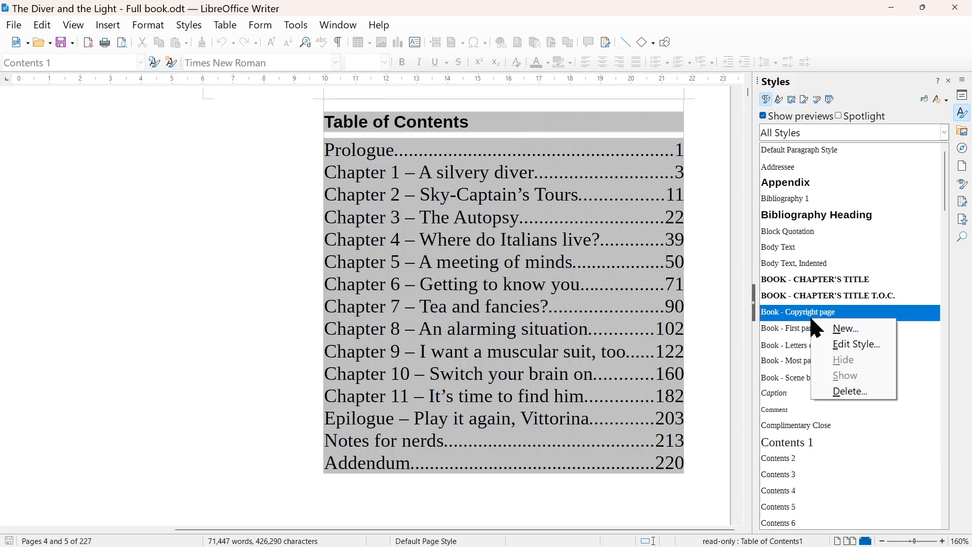
pyautogui.click(797, 300)
pyautogui.rightClick(799, 301)
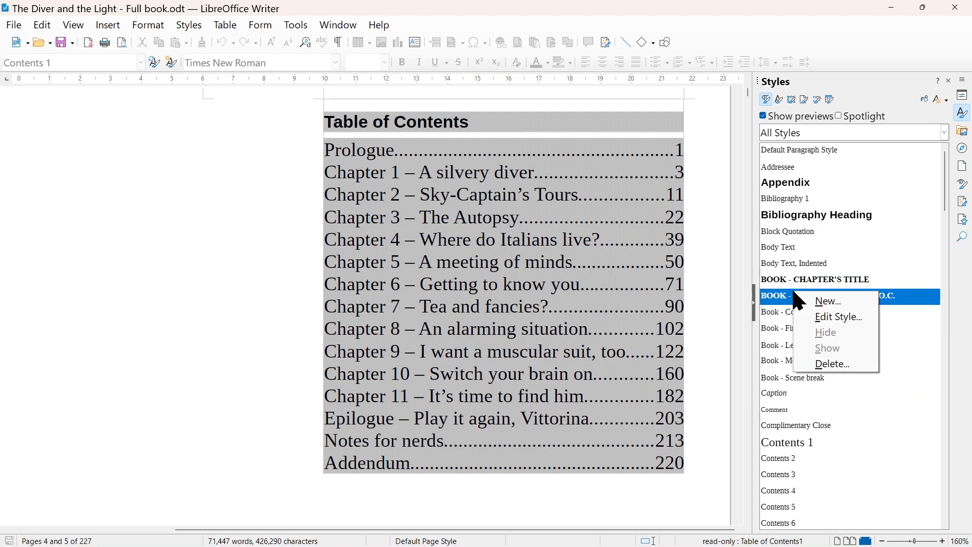
pyautogui.click(820, 304)
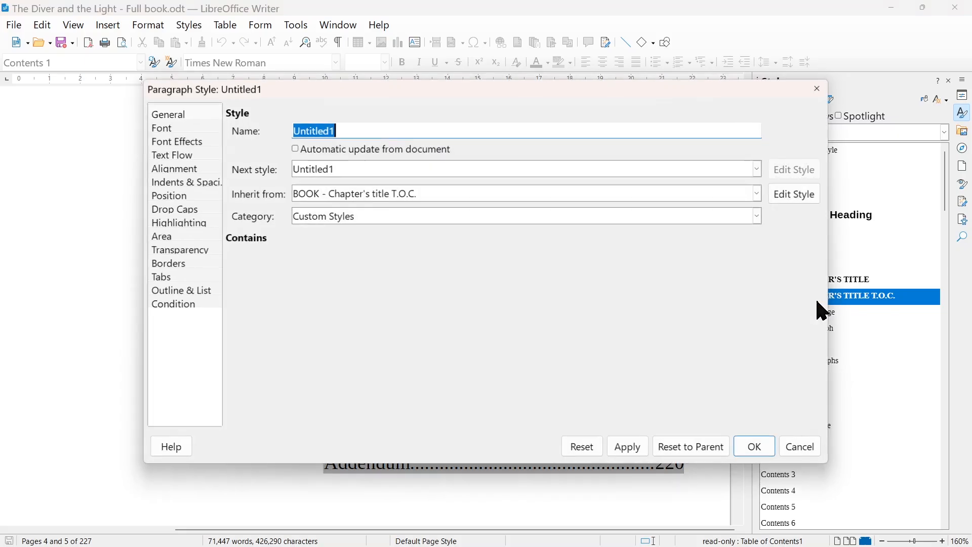
pyautogui.click(318, 199)
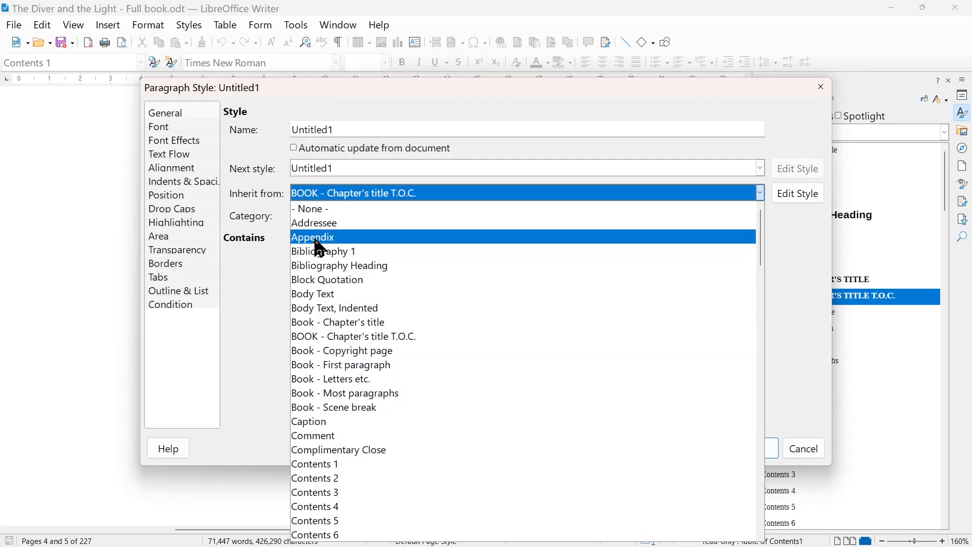
pyautogui.click(282, 219)
pyautogui.moveTo(331, 129); pyautogui.dragTo(278, 130)
pyautogui.click(173, 126)
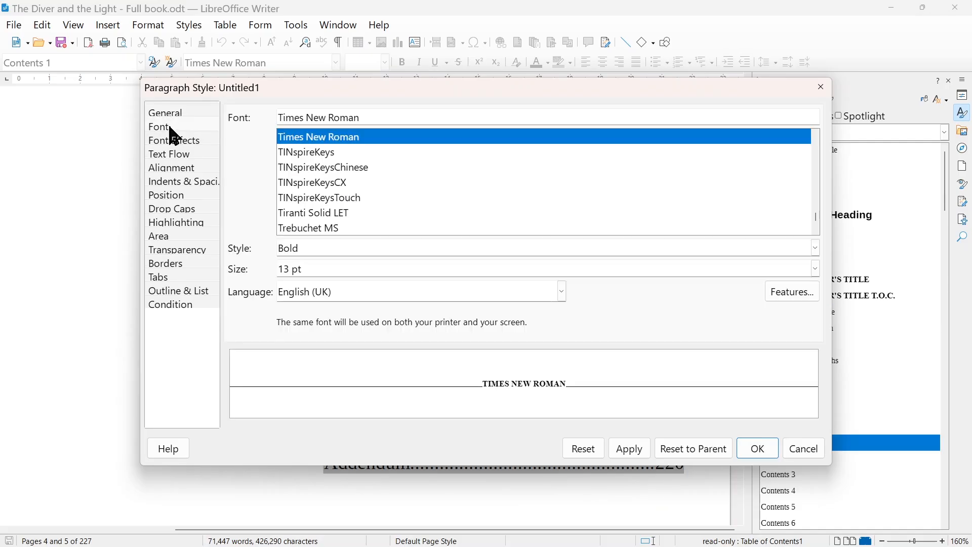
pyautogui.click(169, 142)
pyautogui.click(169, 155)
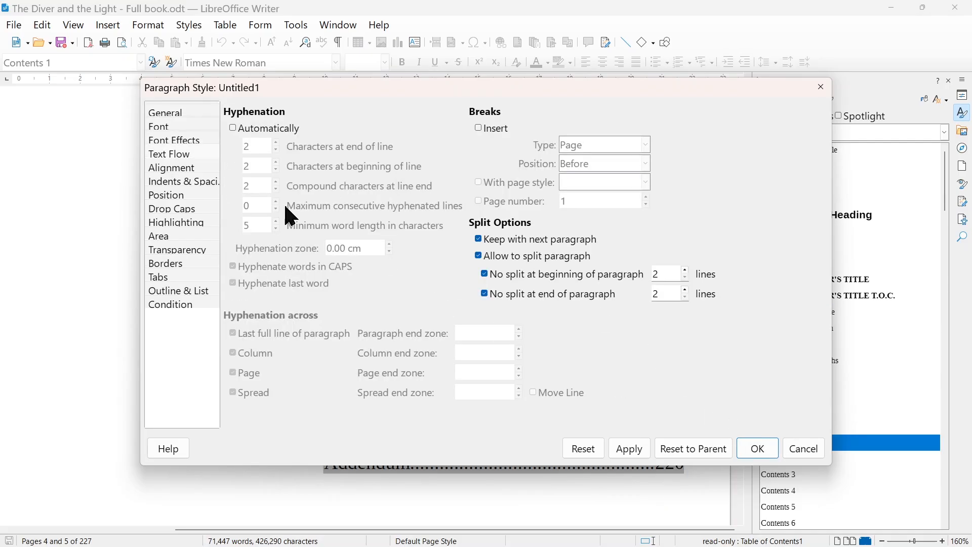
pyautogui.click(804, 449)
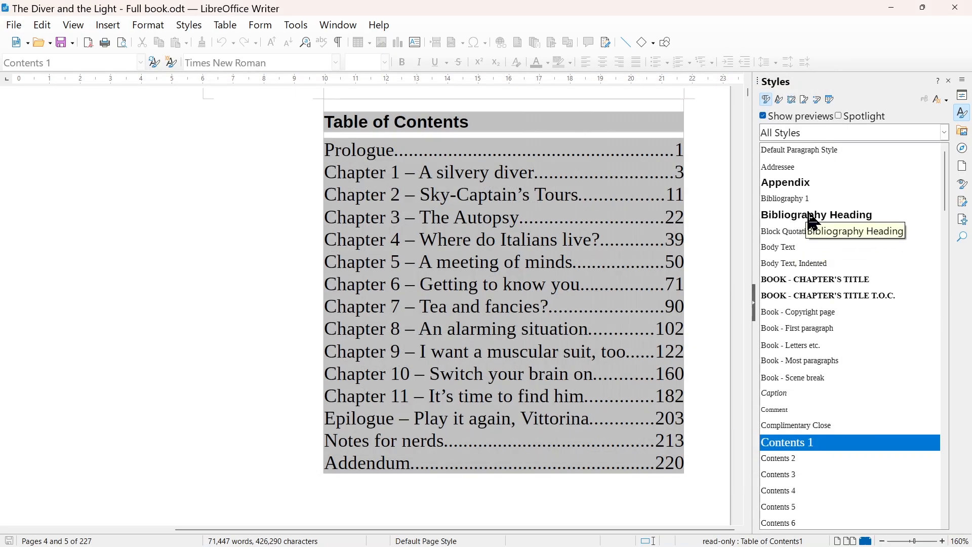
# Check which paragraph styles format the heading and the chapter entries of the table of contents
pyautogui.scroll(-5, 824, 395)
pyautogui.scroll(2, 828, 387)
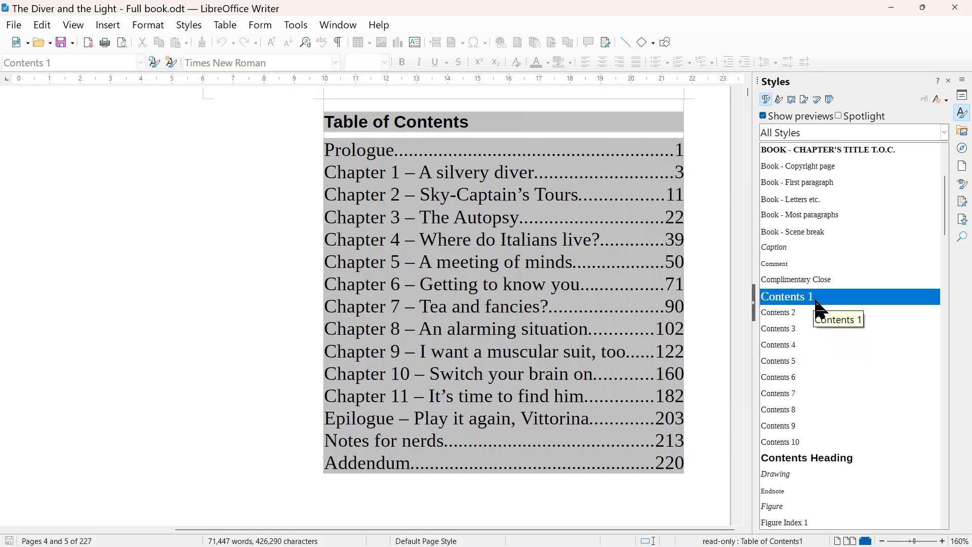
pyautogui.click(820, 461)
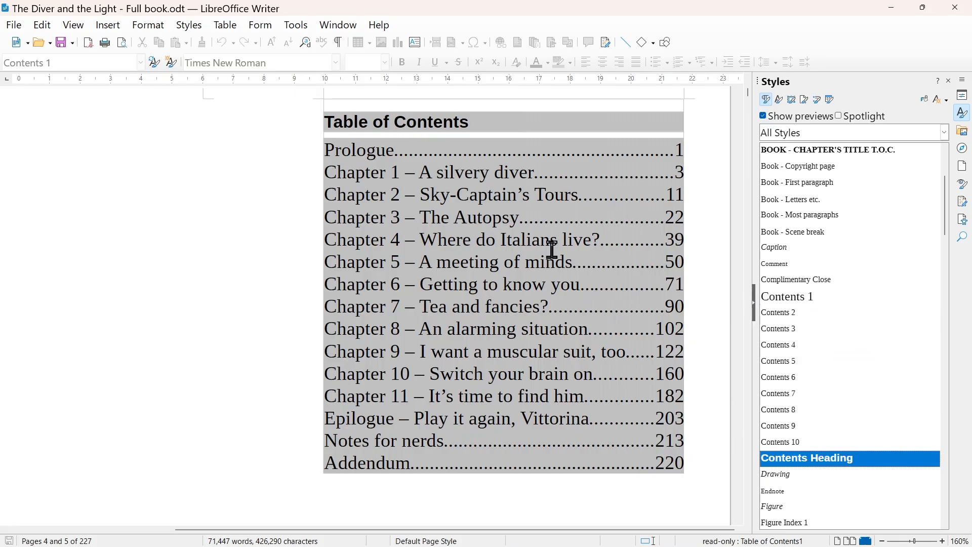
pyautogui.click(410, 223)
pyautogui.click(559, 239)
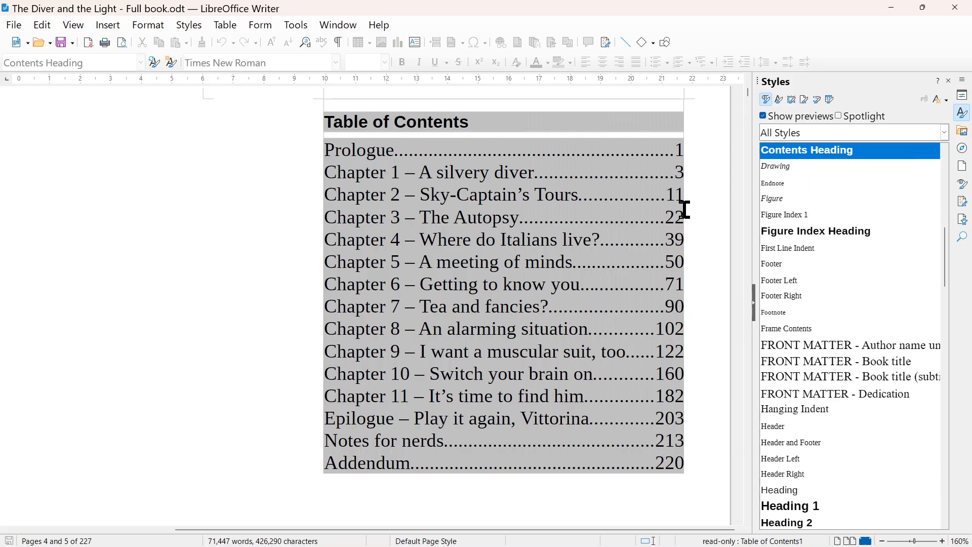
# Set the font size of the Contents Heading paragraph style to 18 pt
pyautogui.scroll(3, 679, 145)
pyautogui.rightClick(787, 152)
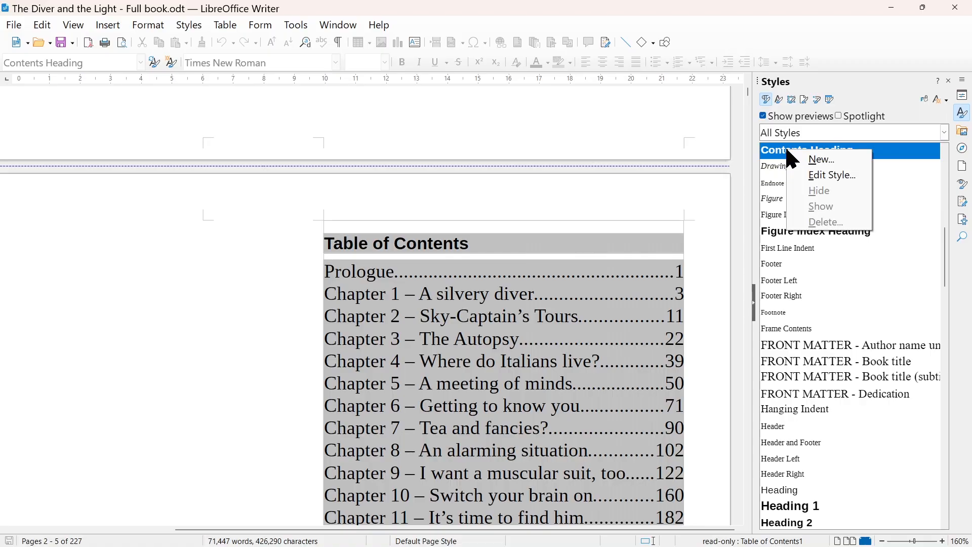
pyautogui.click(817, 176)
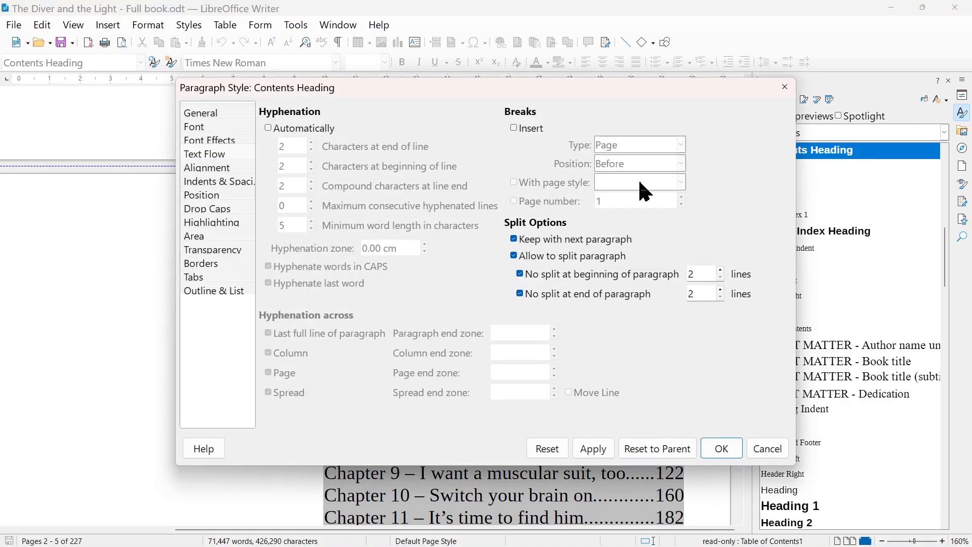
pyautogui.click(237, 128)
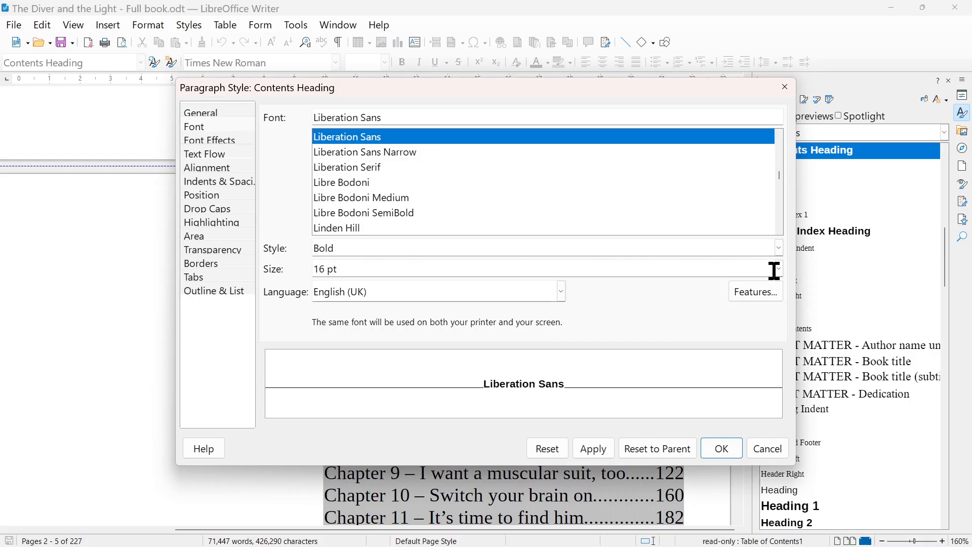
pyautogui.click(780, 269)
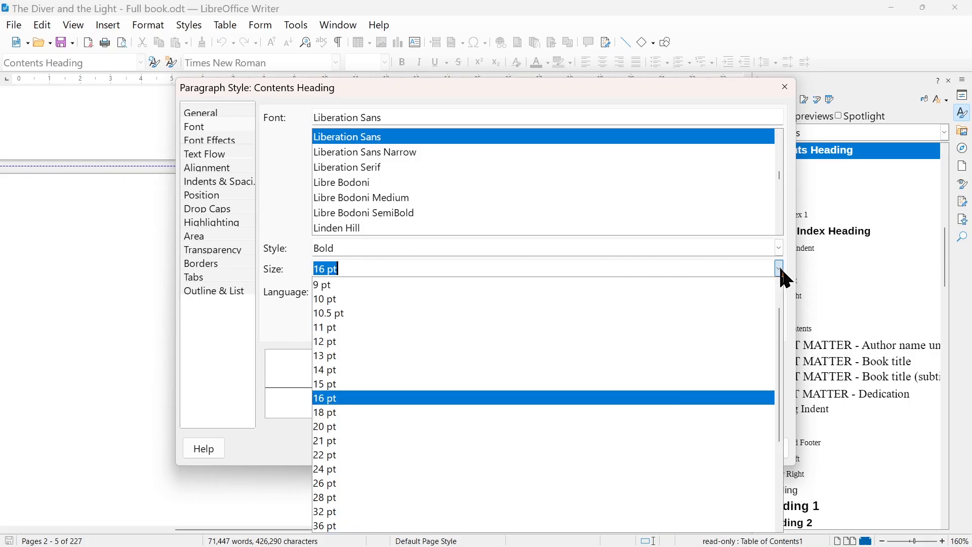
pyautogui.click(337, 414)
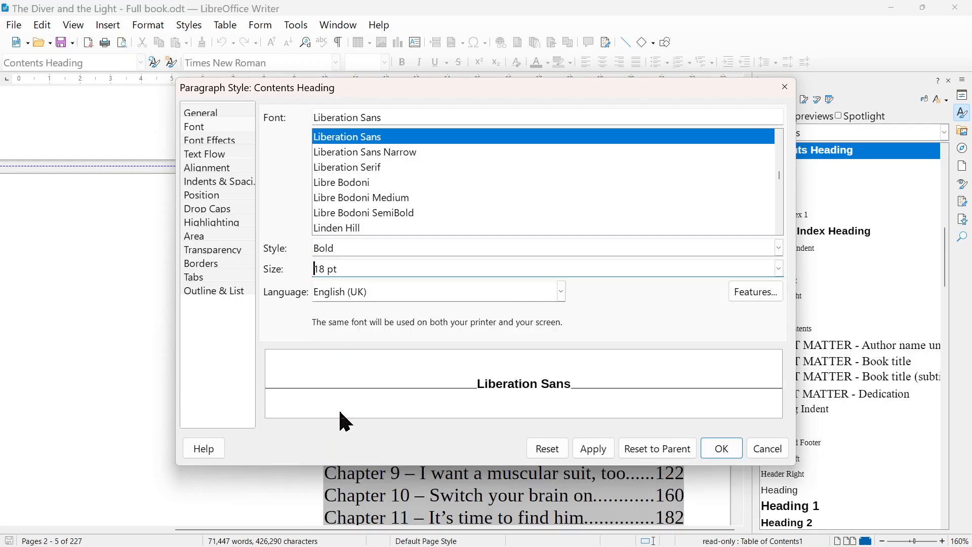
pyautogui.click(715, 448)
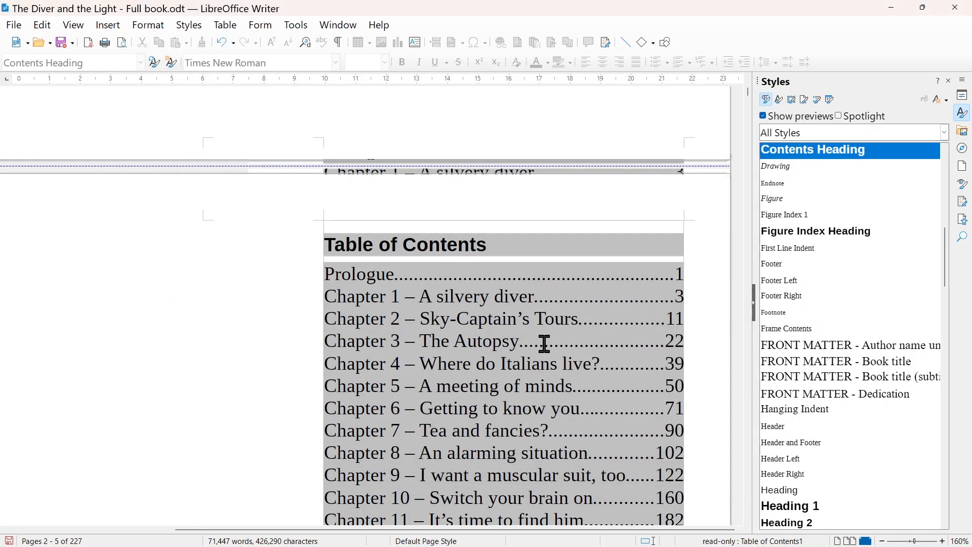
# Set the font size of the Contents 1 paragraph style, used by the chapter entries, to 17 pt
pyautogui.scroll(-2, 545, 346)
pyautogui.scroll(-1, 545, 345)
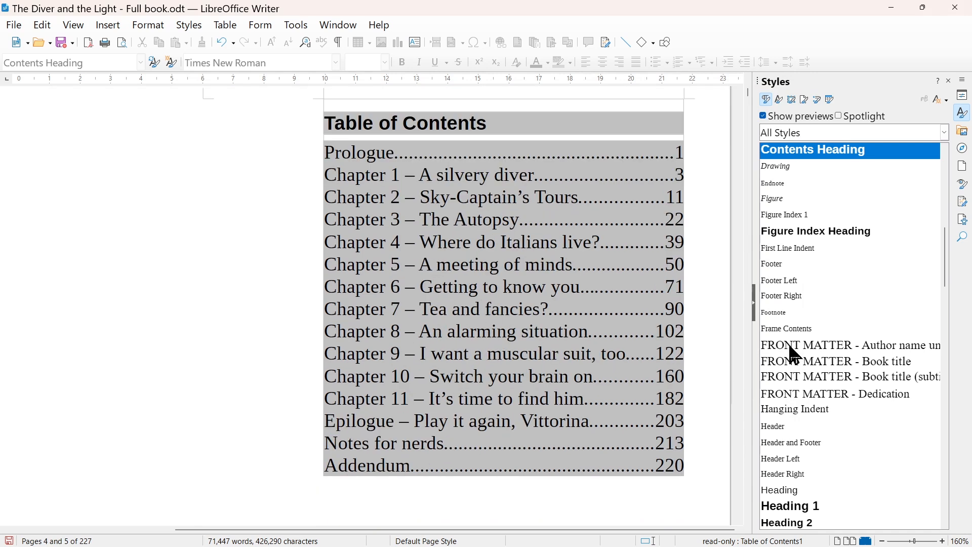
pyautogui.scroll(5, 797, 281)
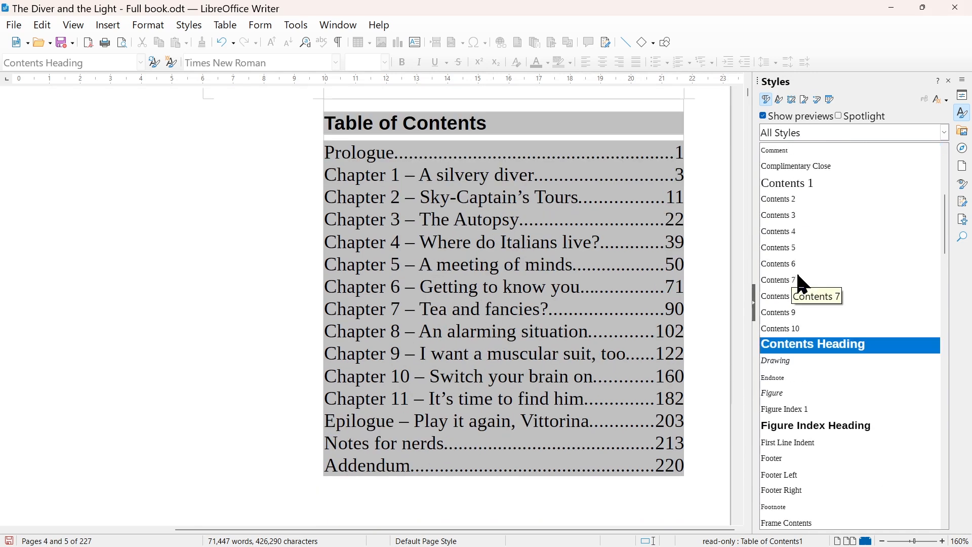
pyautogui.click(526, 309)
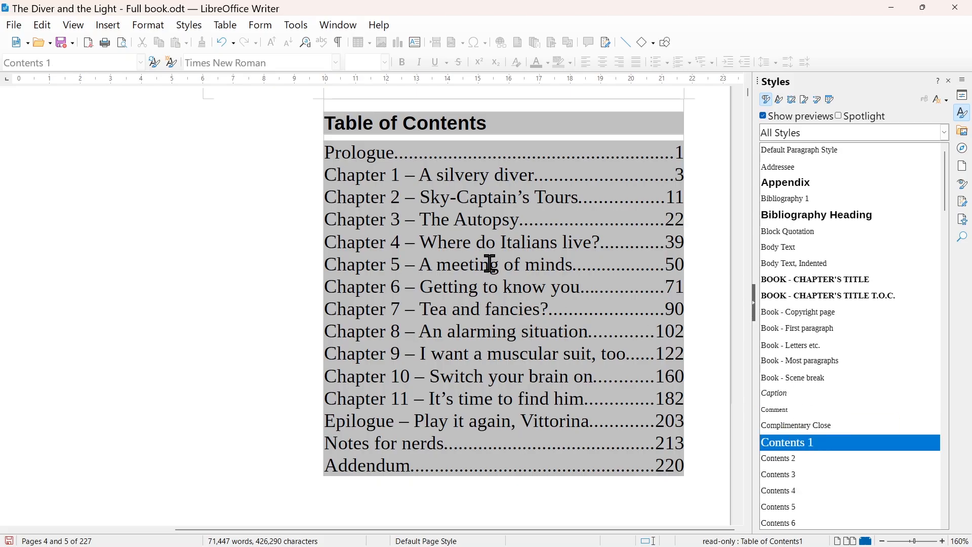
pyautogui.rightClick(819, 445)
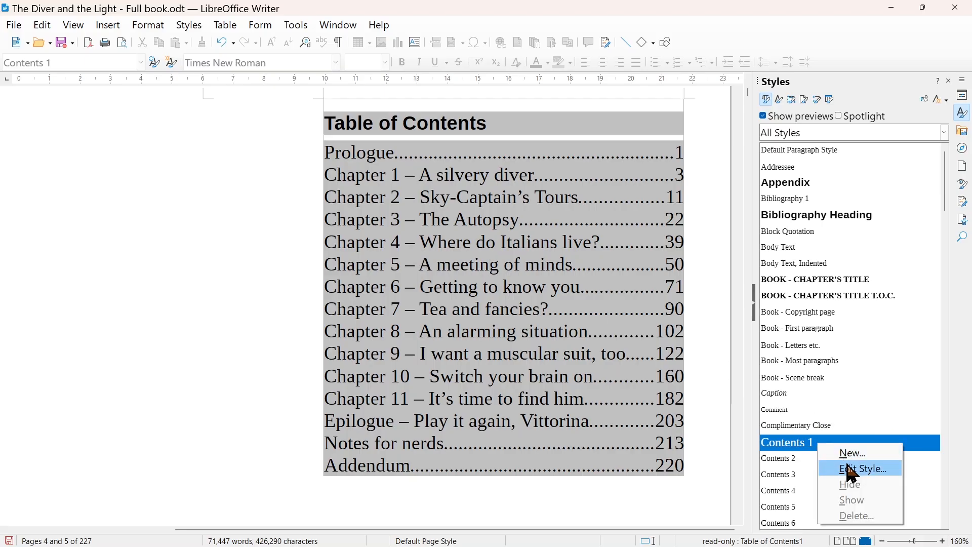
pyautogui.click(853, 471)
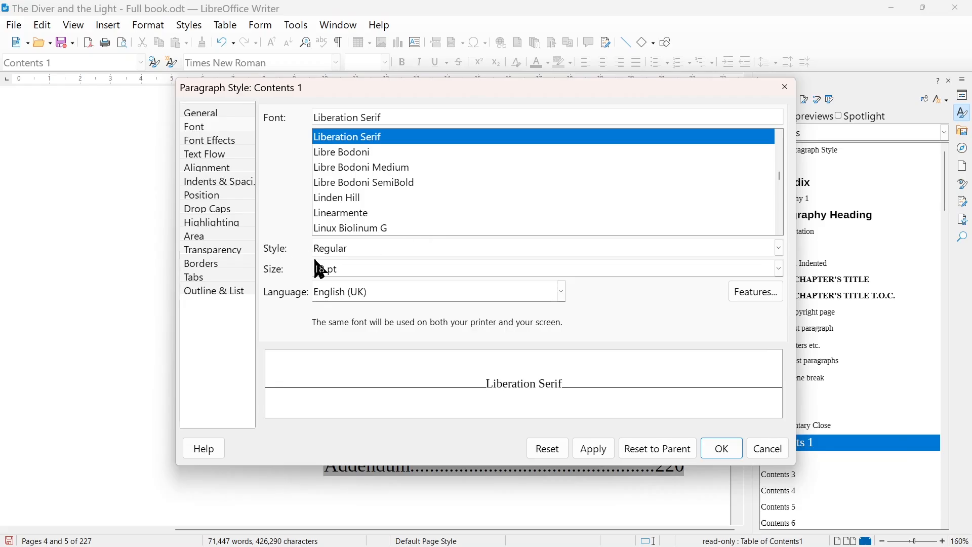
pyautogui.click(325, 269)
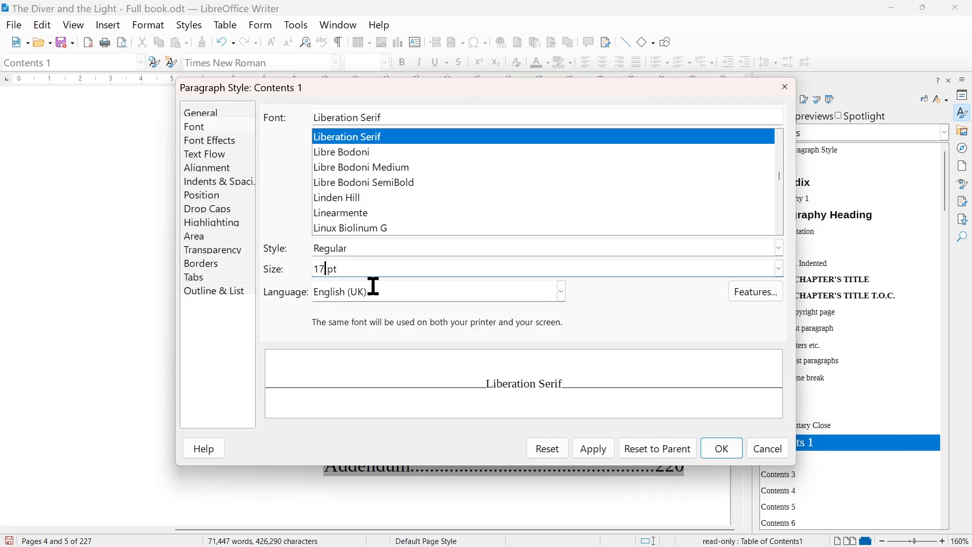
pyautogui.click(719, 449)
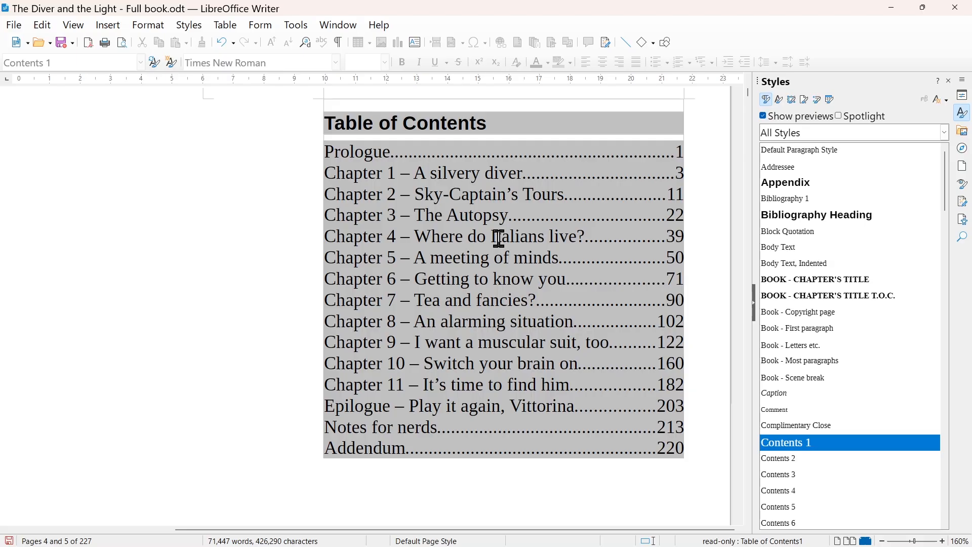
# Check the paragraph style of the body text on page 3 and look through the custom book and front matter styles
pyautogui.scroll(-15, 678, 250)
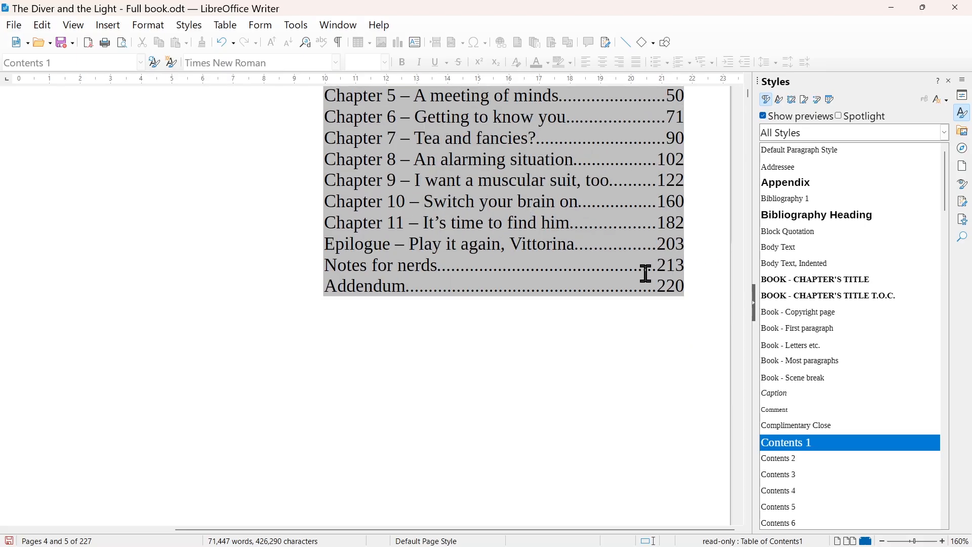
pyautogui.scroll(-10, 581, 302)
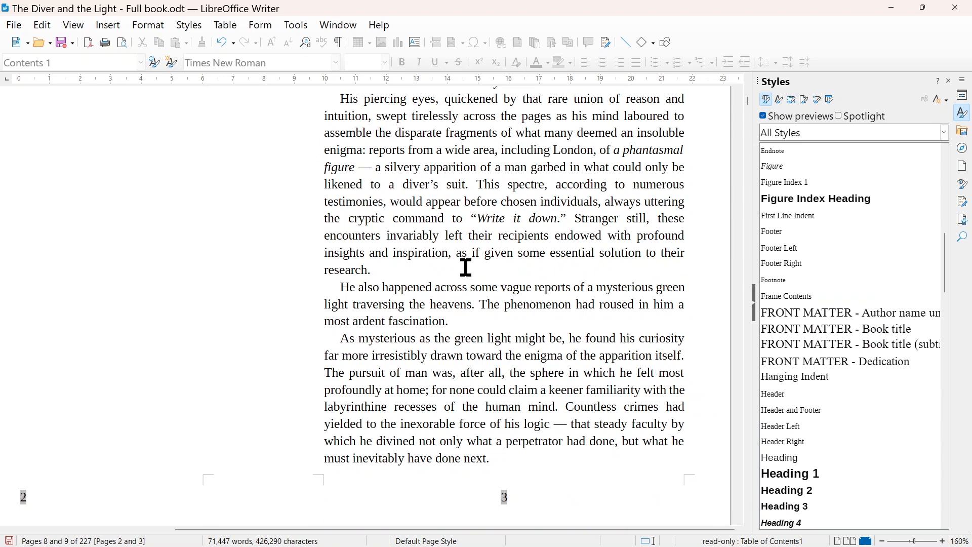
pyautogui.click(466, 268)
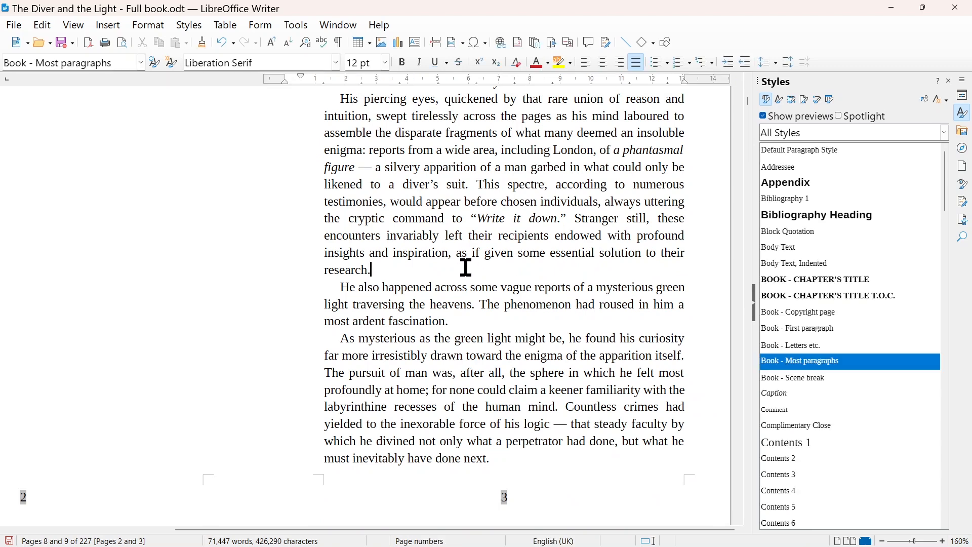
pyautogui.scroll(-5, 800, 349)
pyautogui.scroll(3, 800, 348)
pyautogui.scroll(-6, 800, 349)
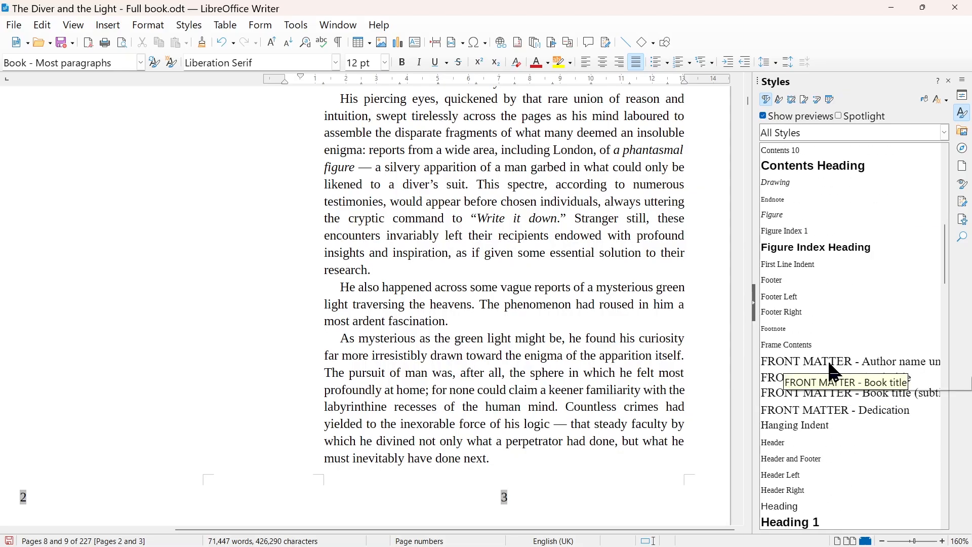
pyautogui.scroll(10, 790, 349)
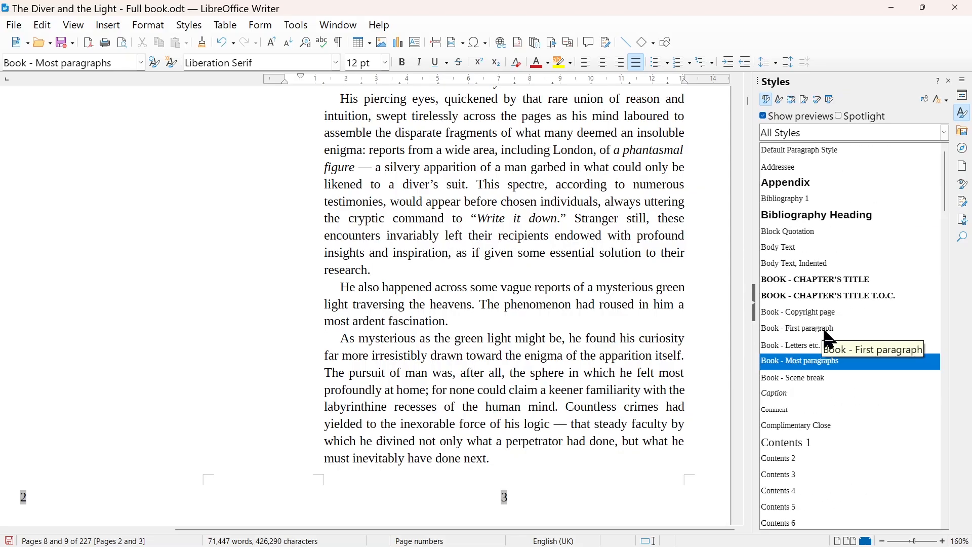
pyautogui.click(820, 375)
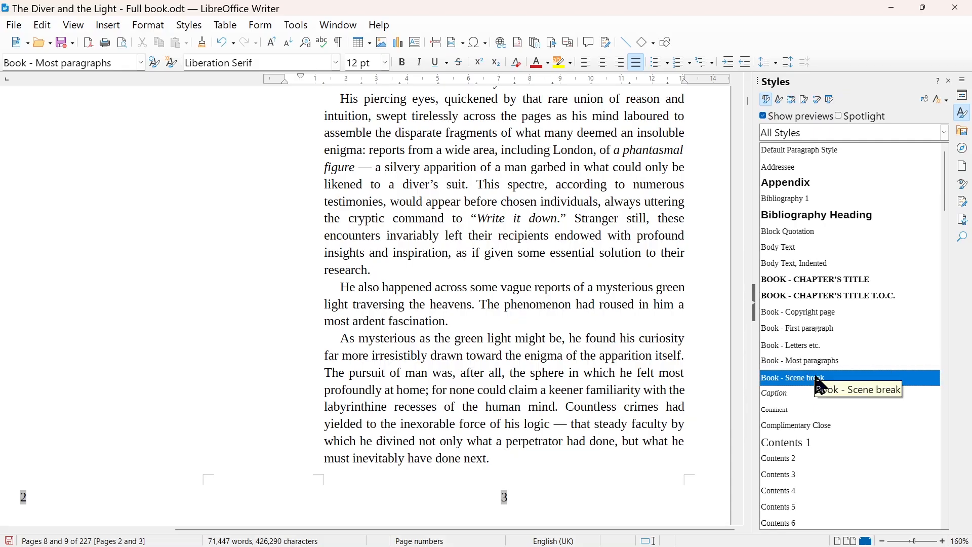
# Review the font, alignment, indent and spacing settings of the Book - Scene break paragraph style
pyautogui.rightClick(817, 378)
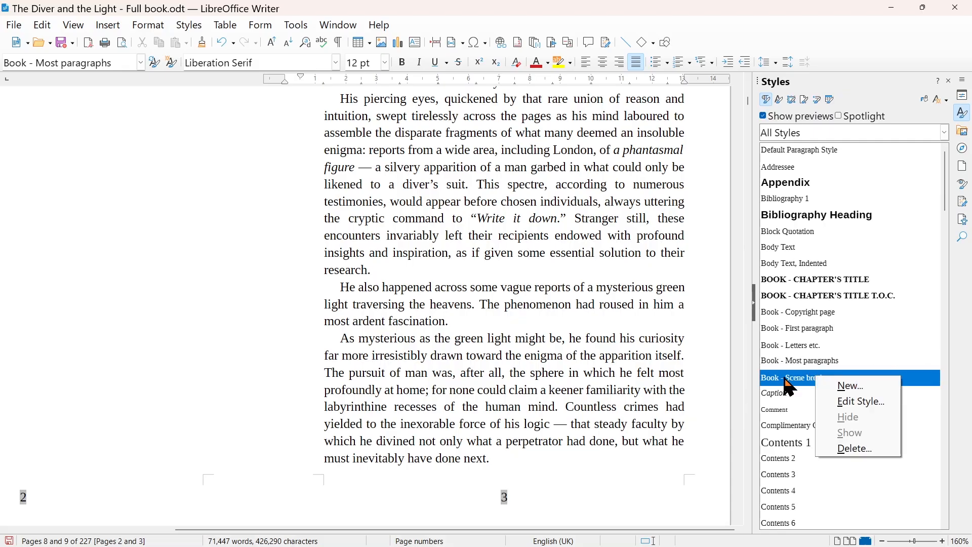
pyautogui.click(805, 379)
pyautogui.rightClick(805, 379)
pyautogui.click(828, 398)
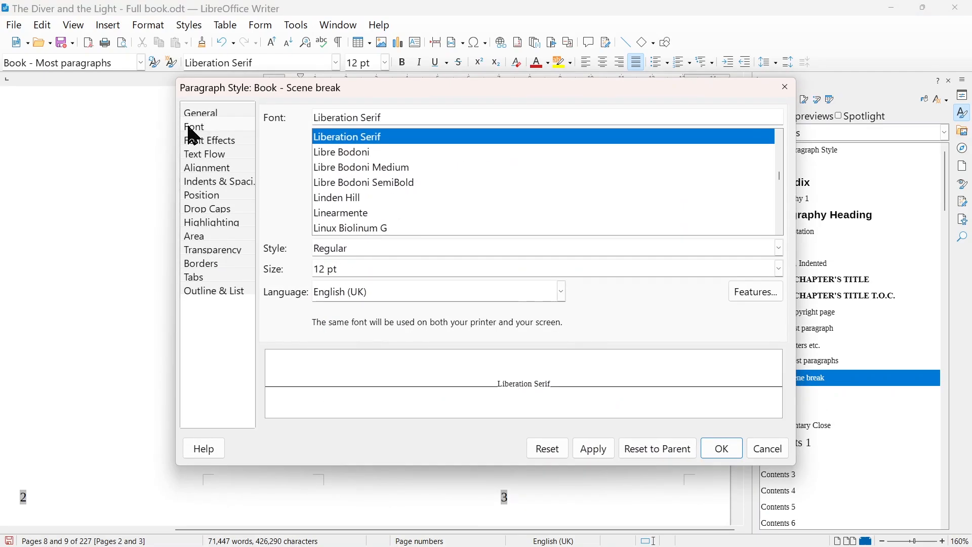
pyautogui.click(196, 142)
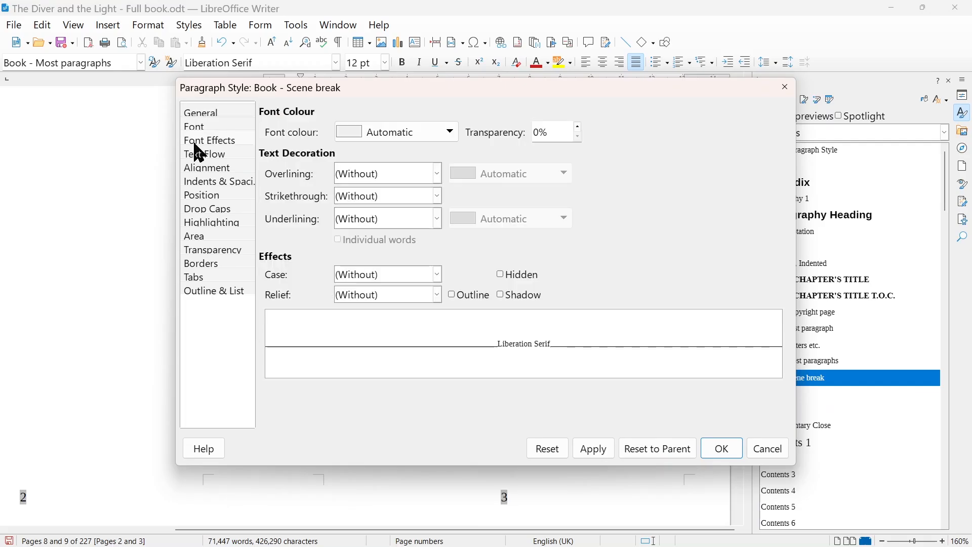
pyautogui.click(201, 157)
pyautogui.click(202, 168)
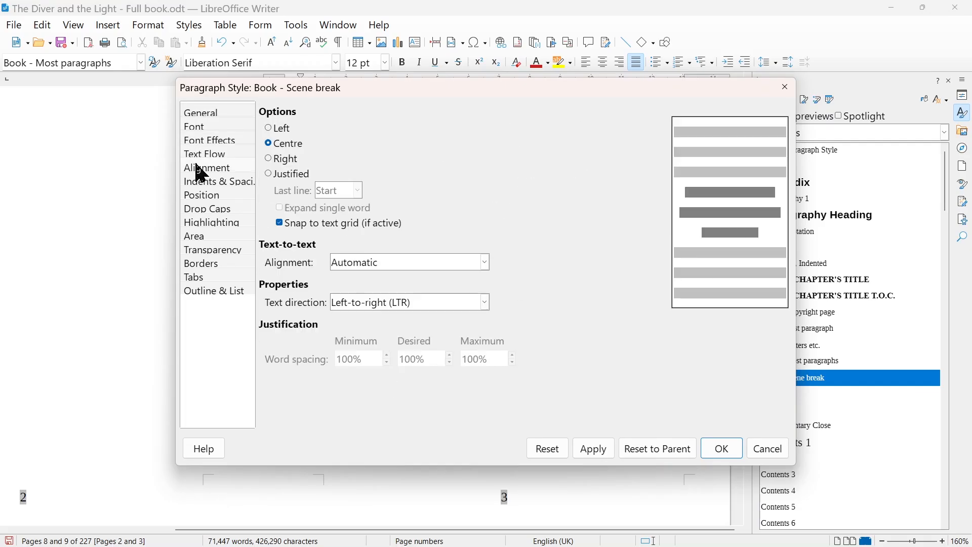
pyautogui.click(223, 182)
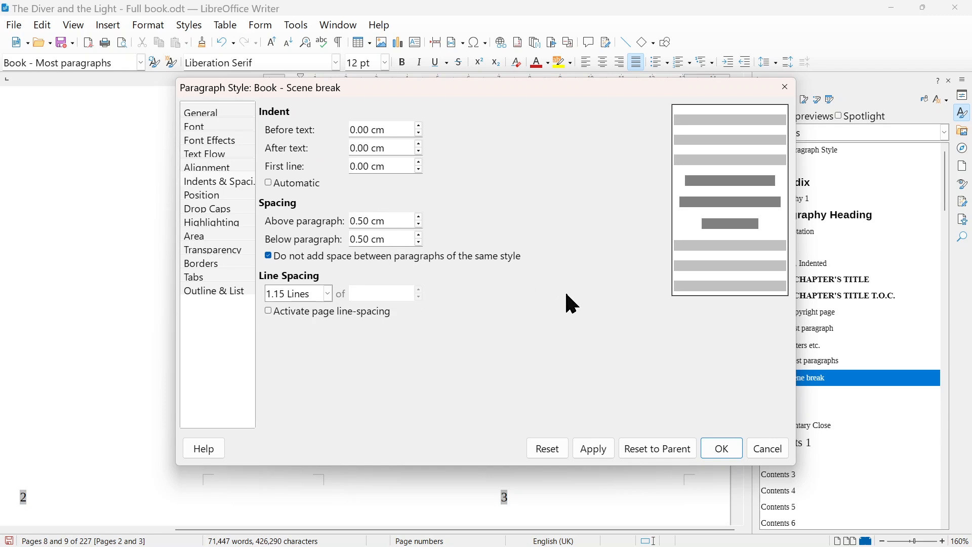
pyautogui.click(767, 450)
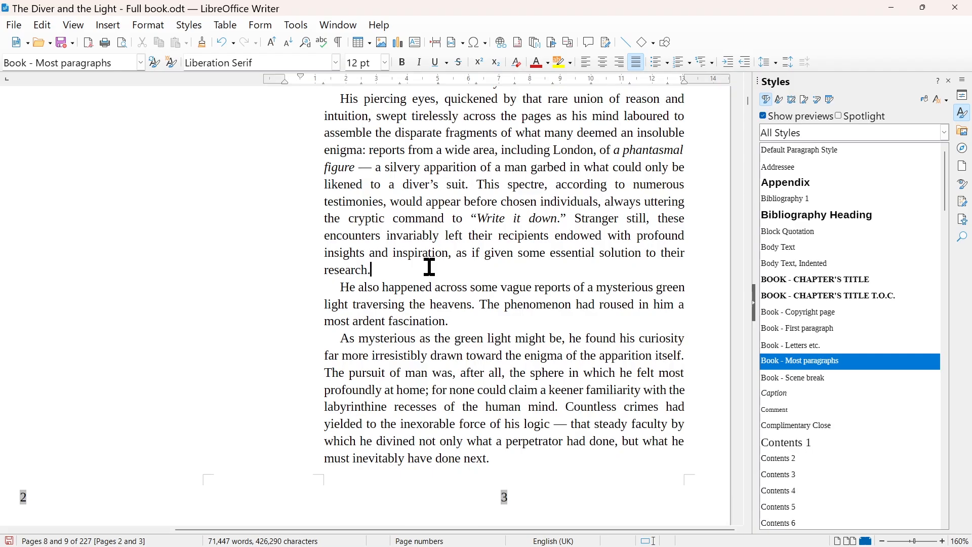
# Add a "* * *" scene break after the page 3 paragraph ending in "research.", using the Book - Scene break style
pyautogui.press('Return')
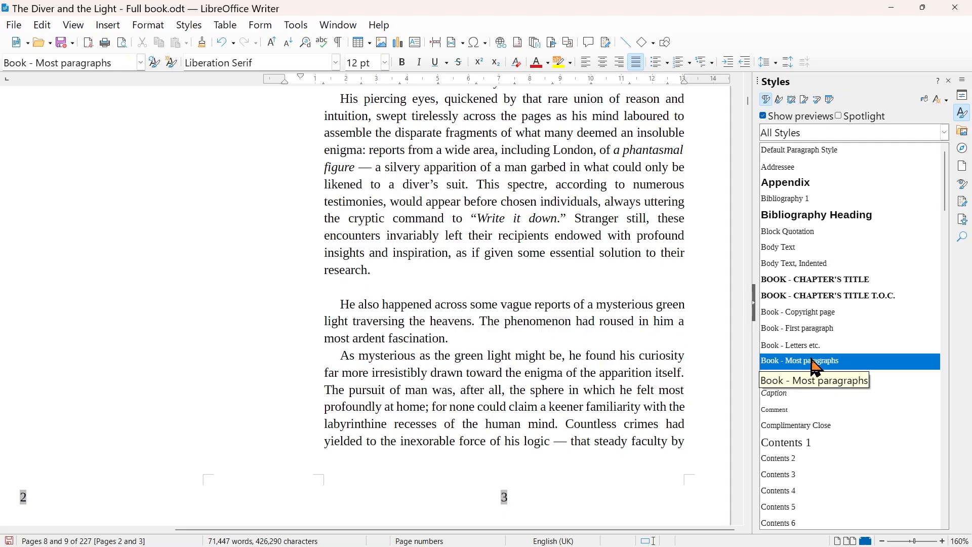
pyautogui.doubleClick(821, 380)
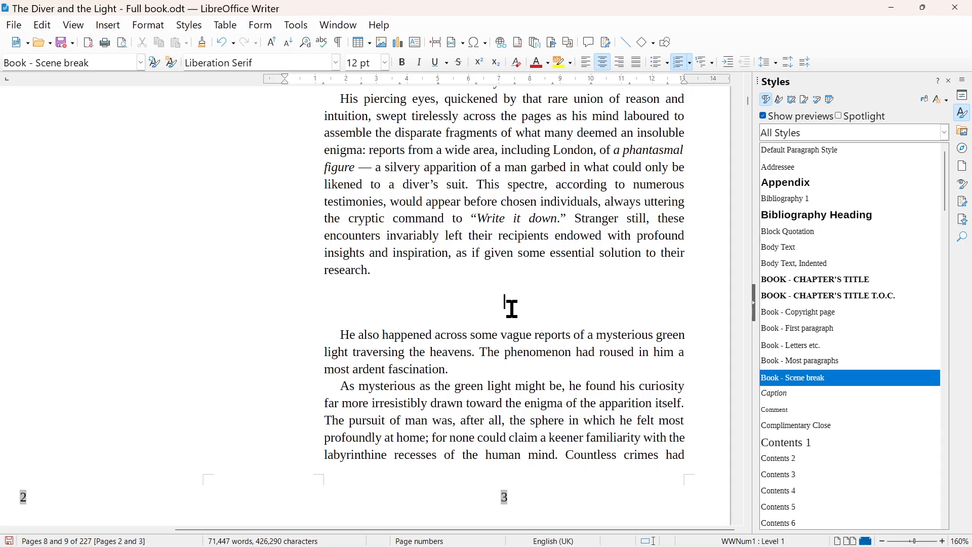
pyautogui.write('* * *')
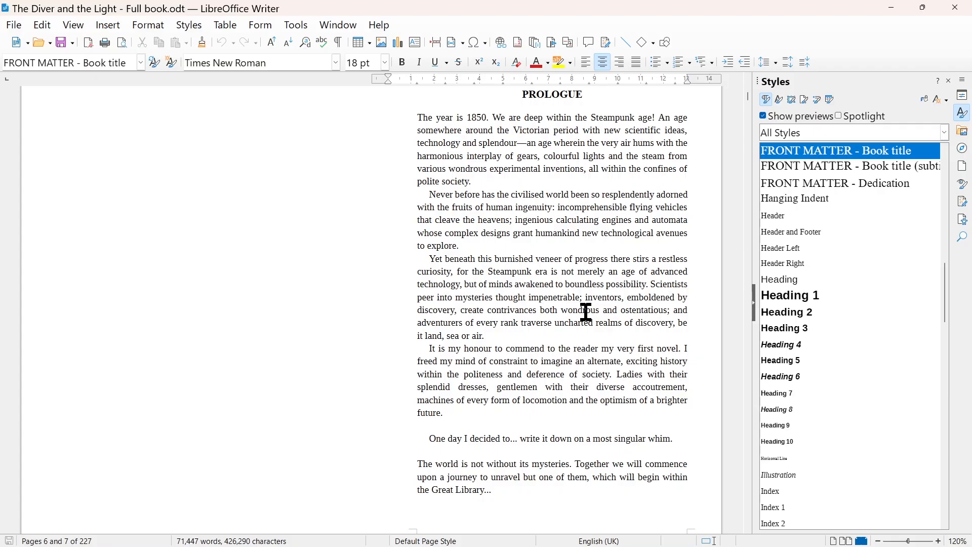
# Check which file formats the manuscript can be saved in, without saving a new copy
pyautogui.click(14, 27)
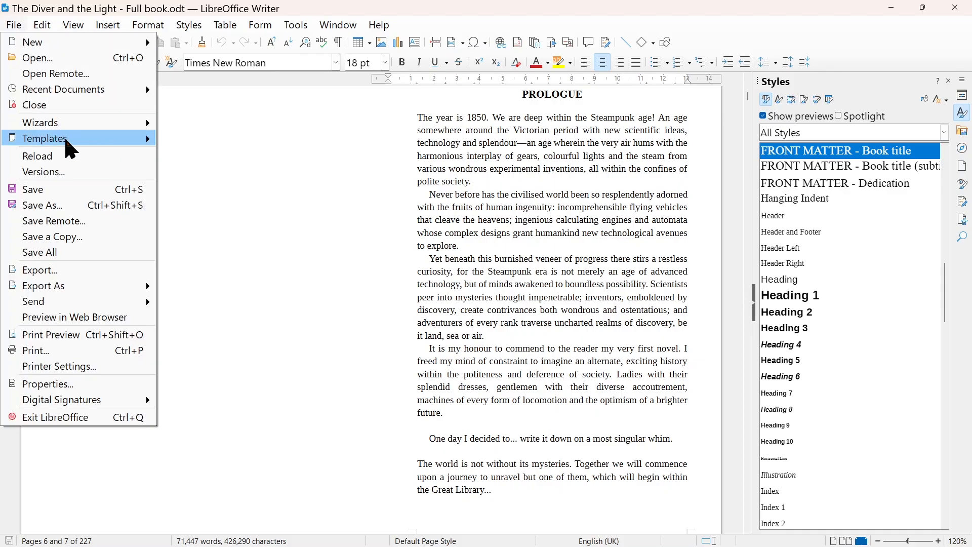
pyautogui.click(76, 205)
pyautogui.click(175, 335)
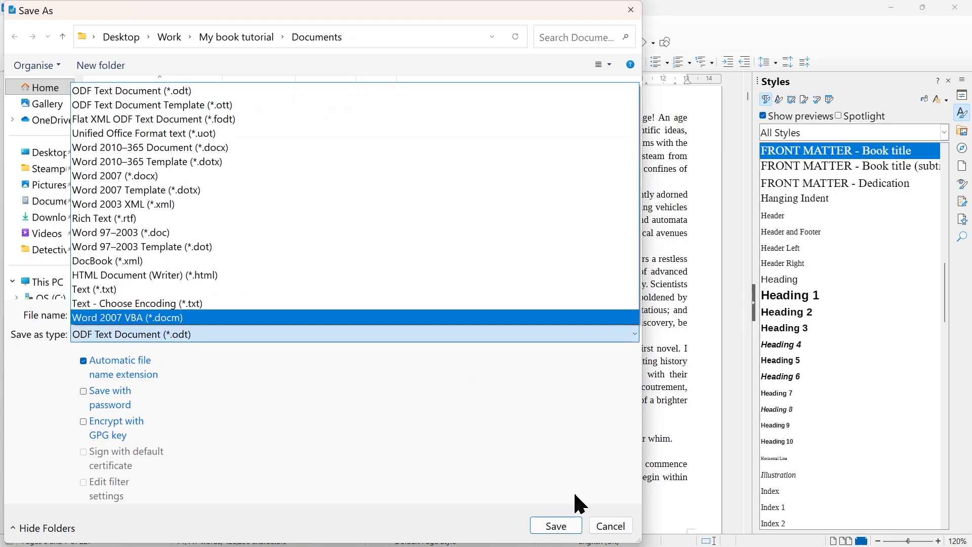
pyautogui.click(602, 527)
pyautogui.click(603, 527)
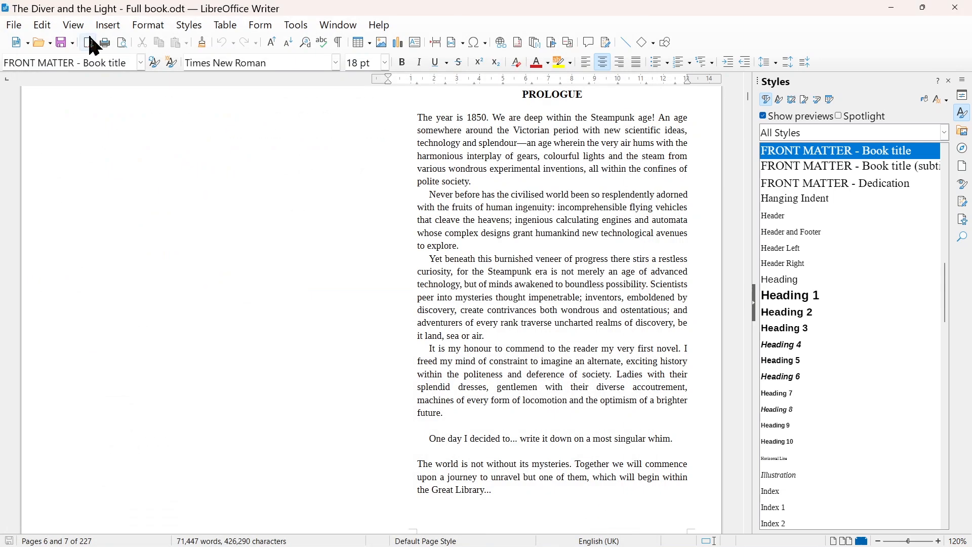
# Export the whole manuscript as The Diver and the Light - Full book.pdf in the Documents folder, using the existing PDF options
pyautogui.click(16, 25)
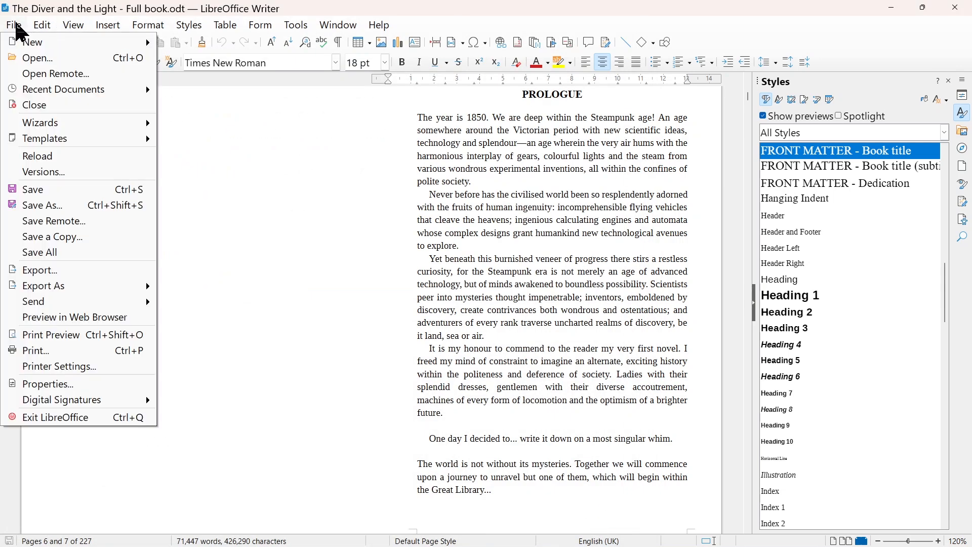
pyautogui.moveTo(94, 282)
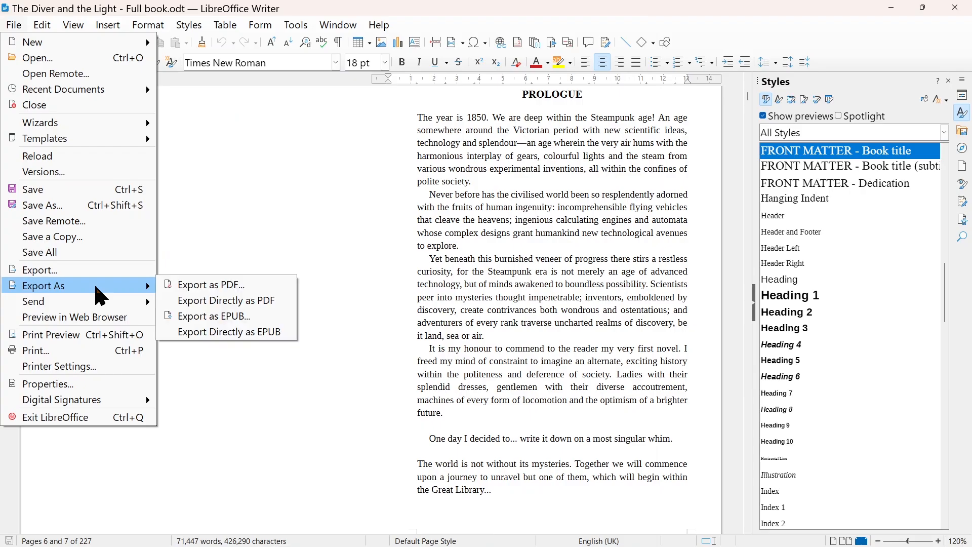
pyautogui.click(207, 285)
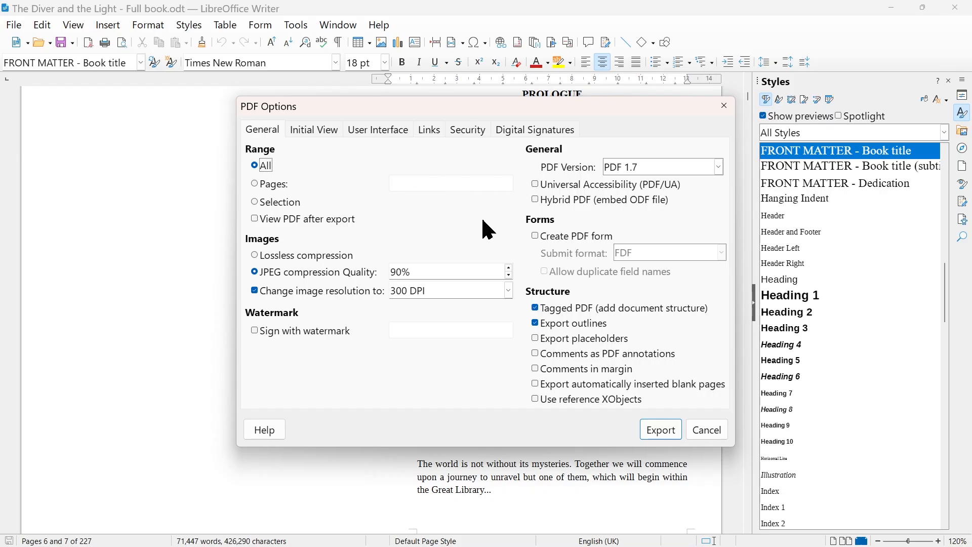
pyautogui.click(671, 431)
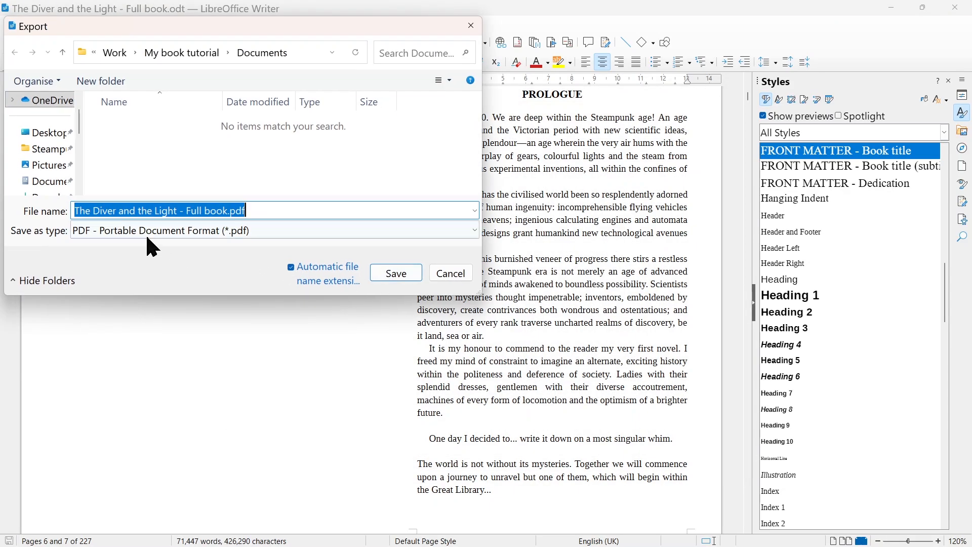
pyautogui.click(381, 271)
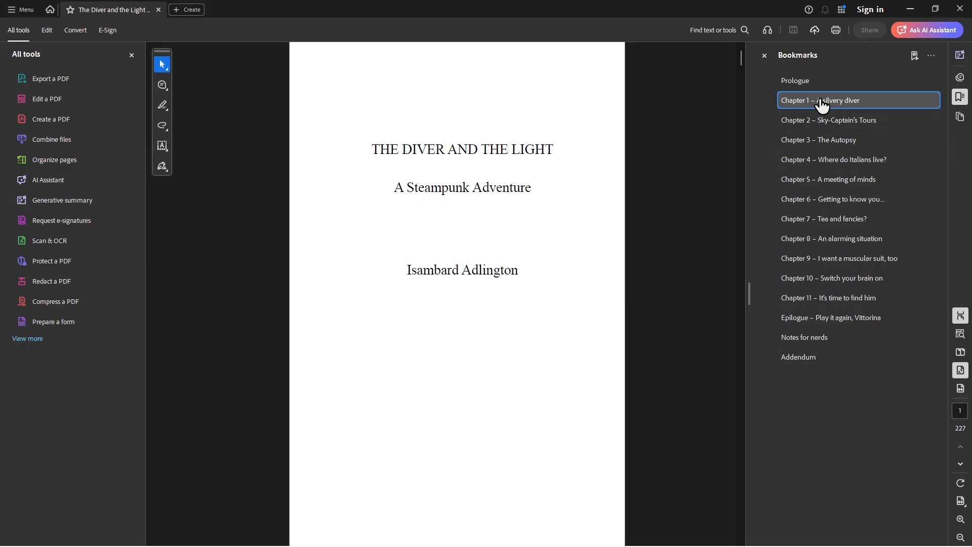
# In Adobe Acrobat Reader, check the exported PDF's Chapter 1 bookmark and the page numbering around the prologue and first chapter
pyautogui.scroll(-2, 530, 481)
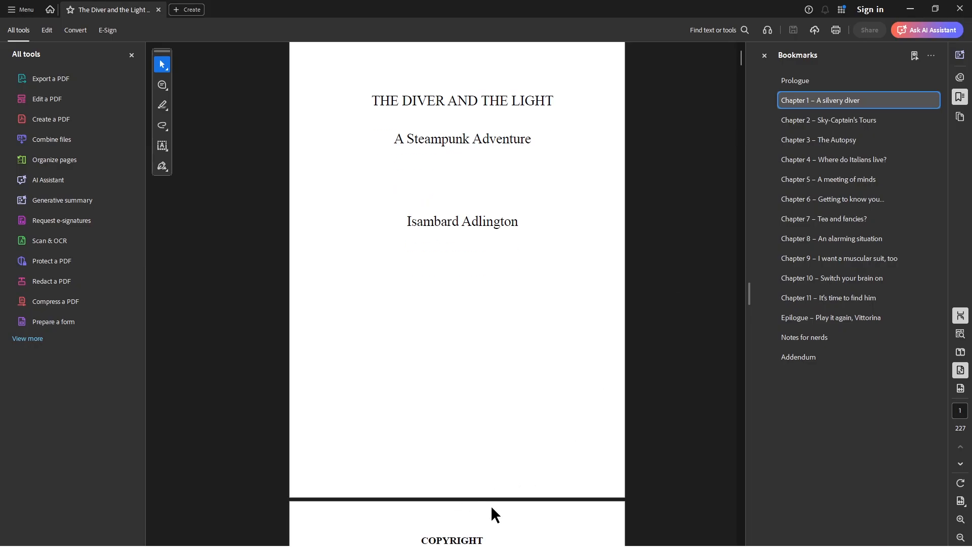
pyautogui.scroll(1, 677, 287)
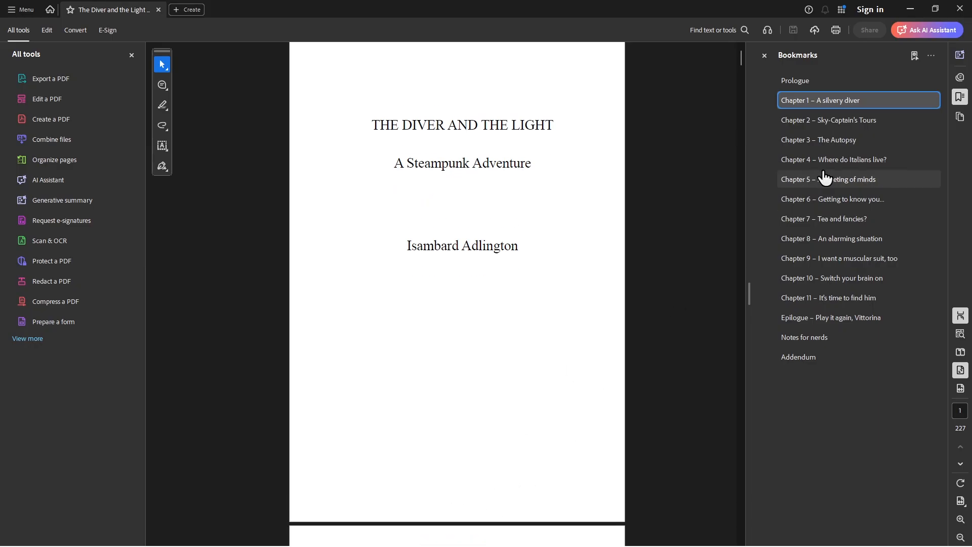
pyautogui.click(806, 106)
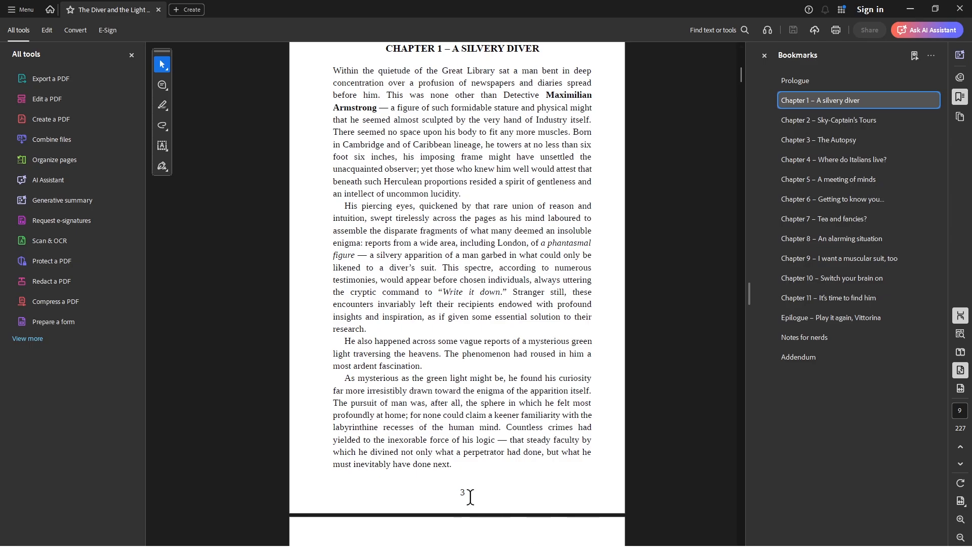
pyautogui.scroll(12, 481, 423)
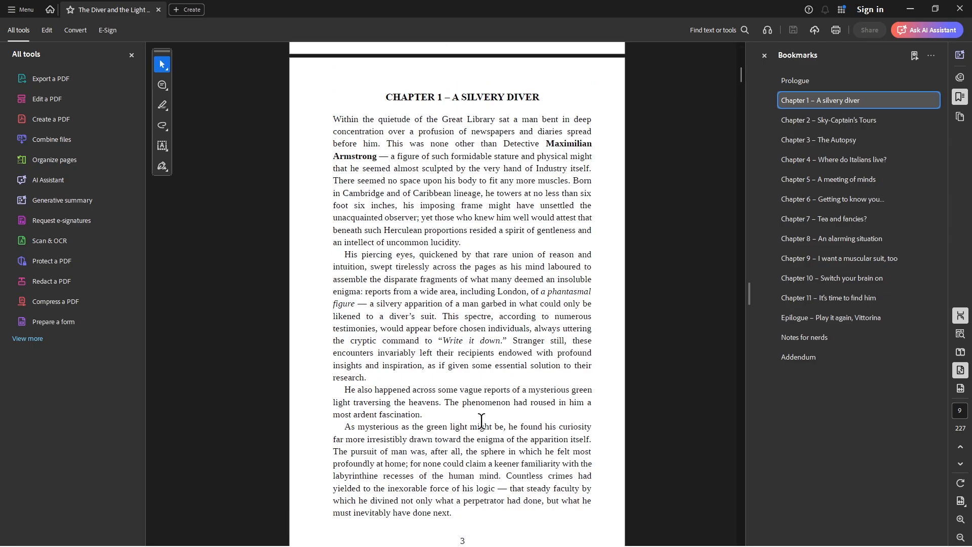
pyautogui.scroll(8, 481, 423)
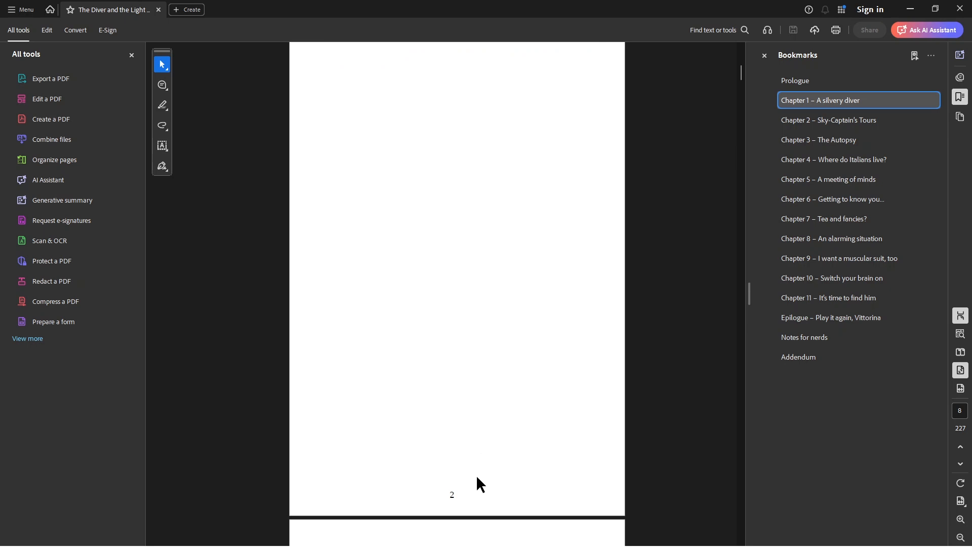
pyautogui.scroll(-5, 477, 477)
pyautogui.scroll(3, 431, 353)
pyautogui.scroll(10, 431, 354)
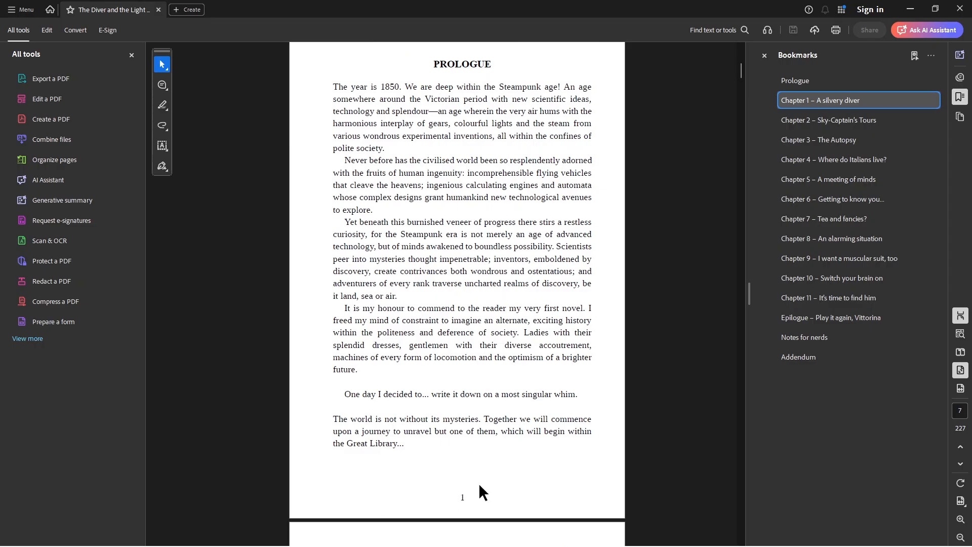
pyautogui.scroll(7, 497, 396)
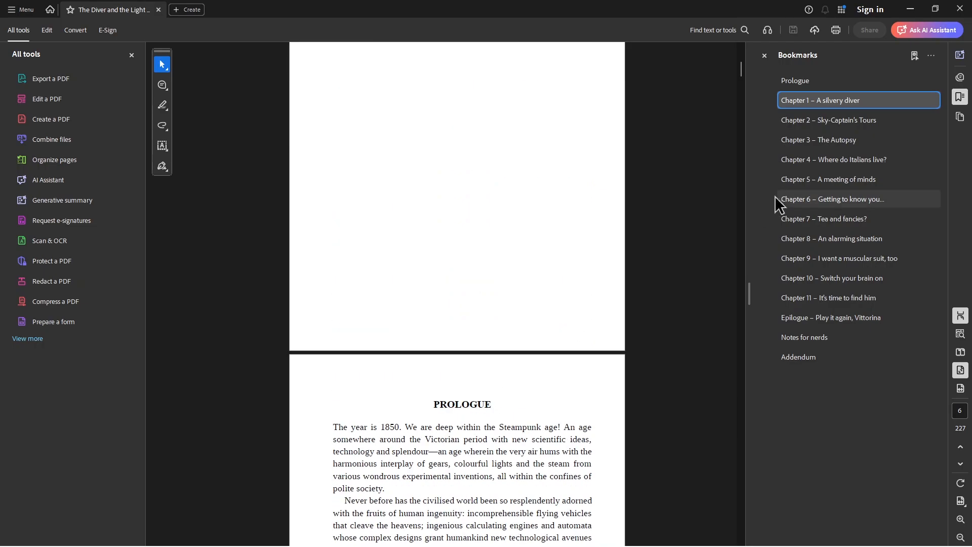
pyautogui.scroll(-8, 471, 411)
pyautogui.scroll(7, 466, 412)
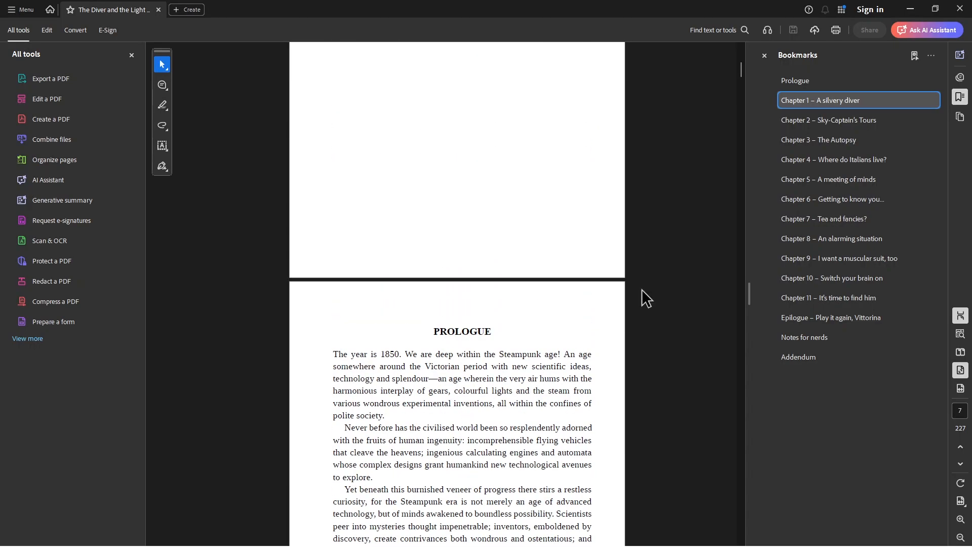
pyautogui.moveTo(742, 78); pyautogui.dragTo(742, 49)
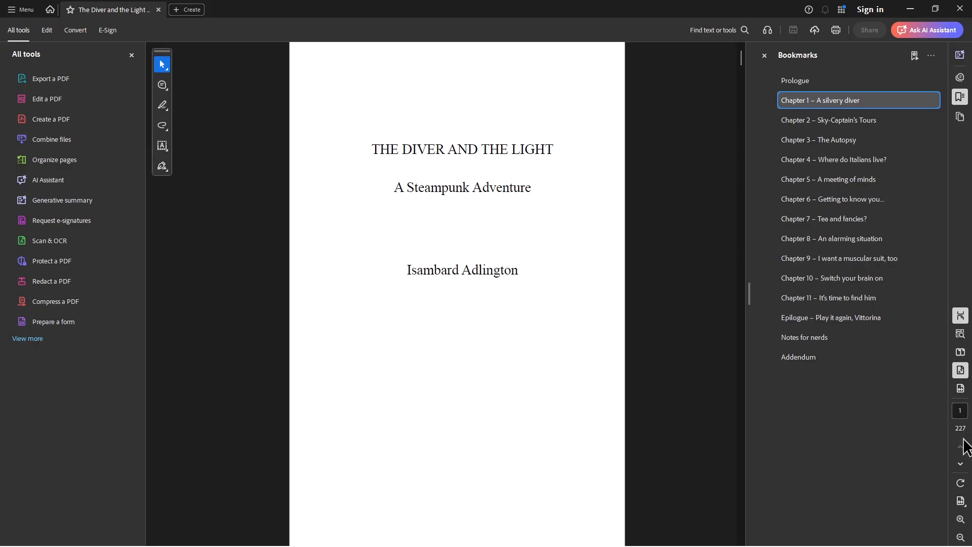
# Display the PDF in two-page view with Show cover page enabled
pyautogui.click(964, 503)
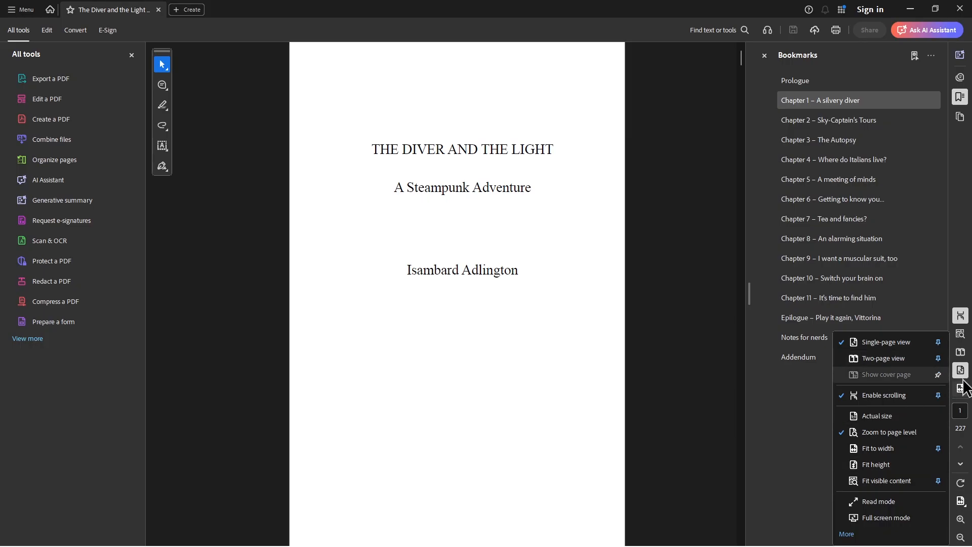
pyautogui.click(964, 357)
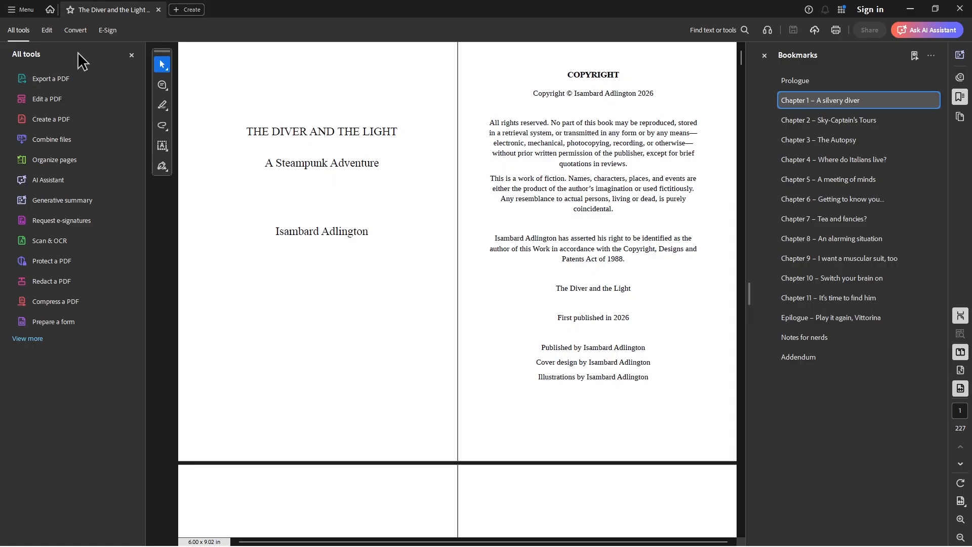
pyautogui.click(15, 14)
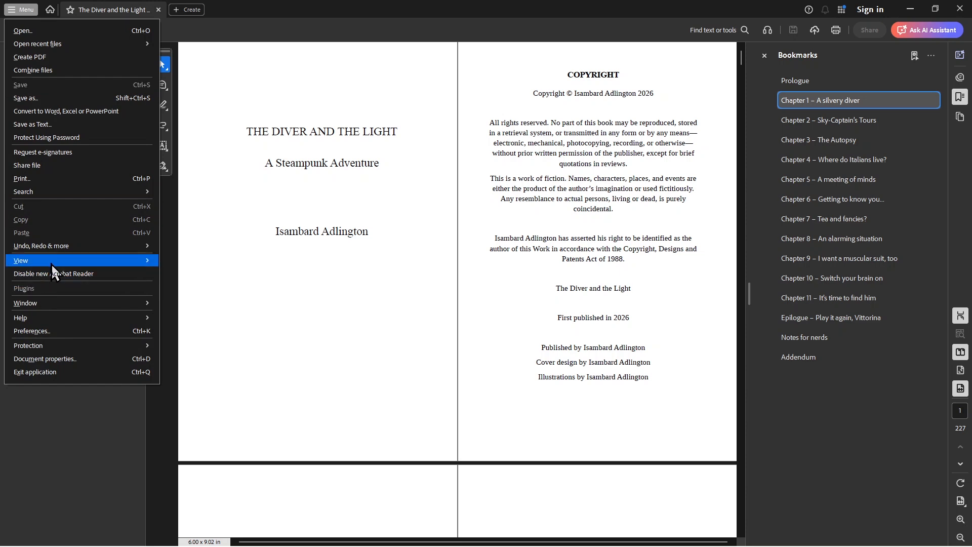
pyautogui.moveTo(51, 263)
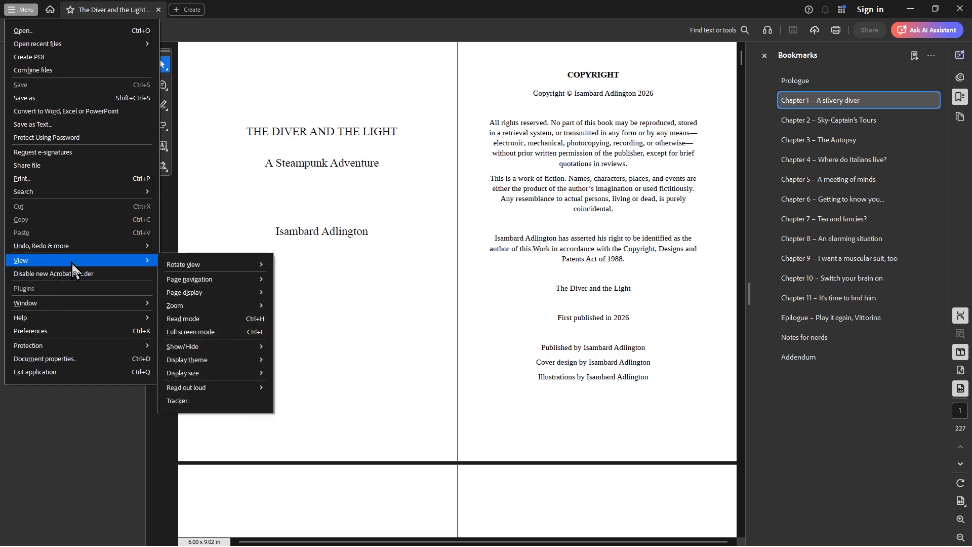
pyautogui.moveTo(192, 295)
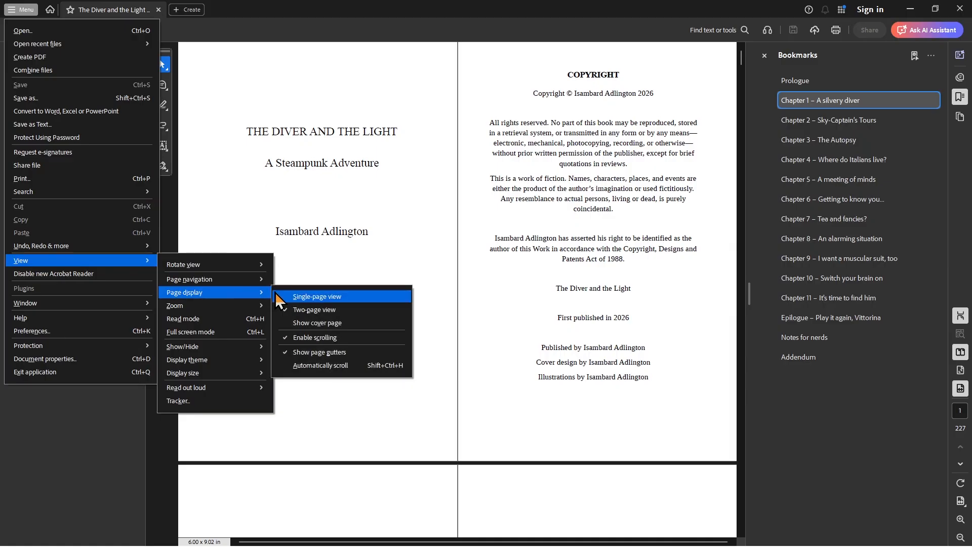
pyautogui.click(317, 322)
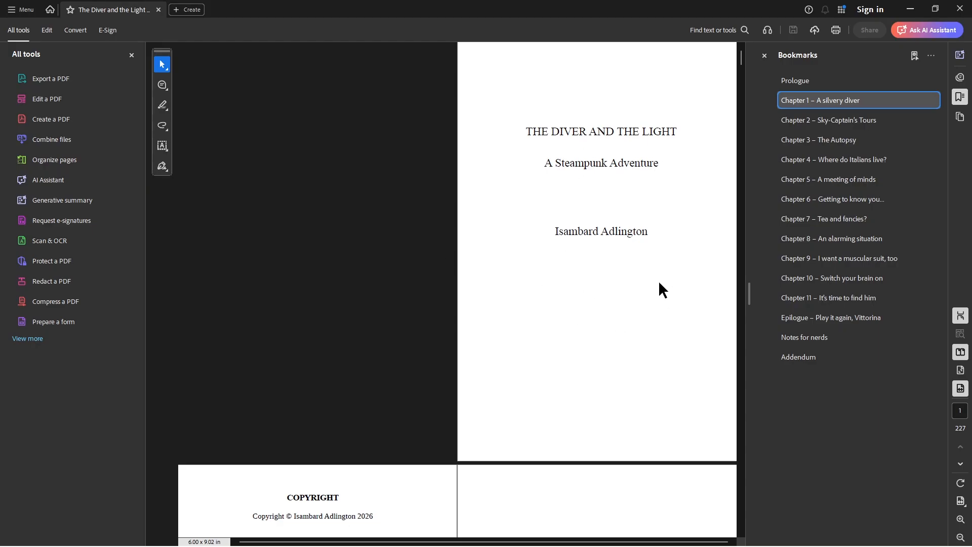
# Examine the facing-page layout of the front matter, from the title page through the table of contents
pyautogui.scroll(-4, 601, 250)
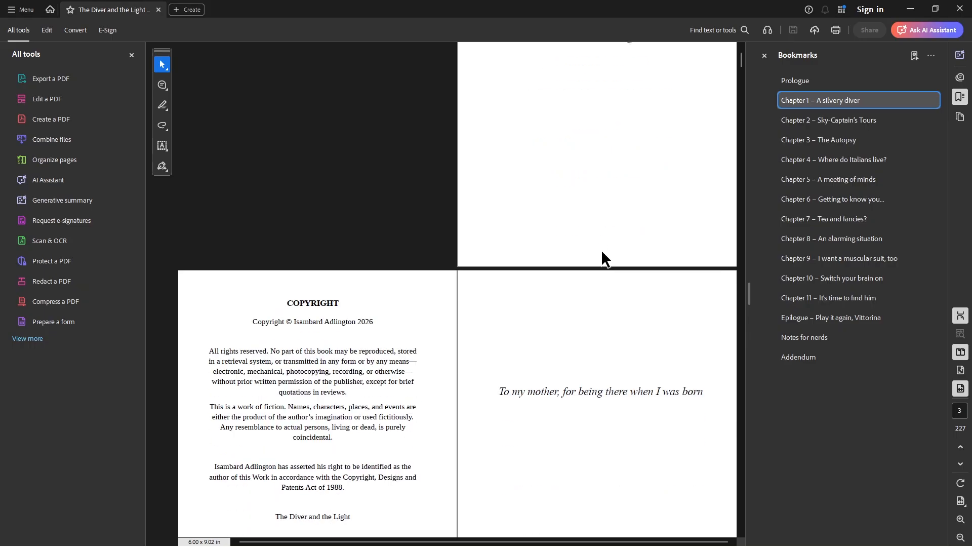
pyautogui.scroll(-3, 602, 252)
pyautogui.scroll(-3, 571, 351)
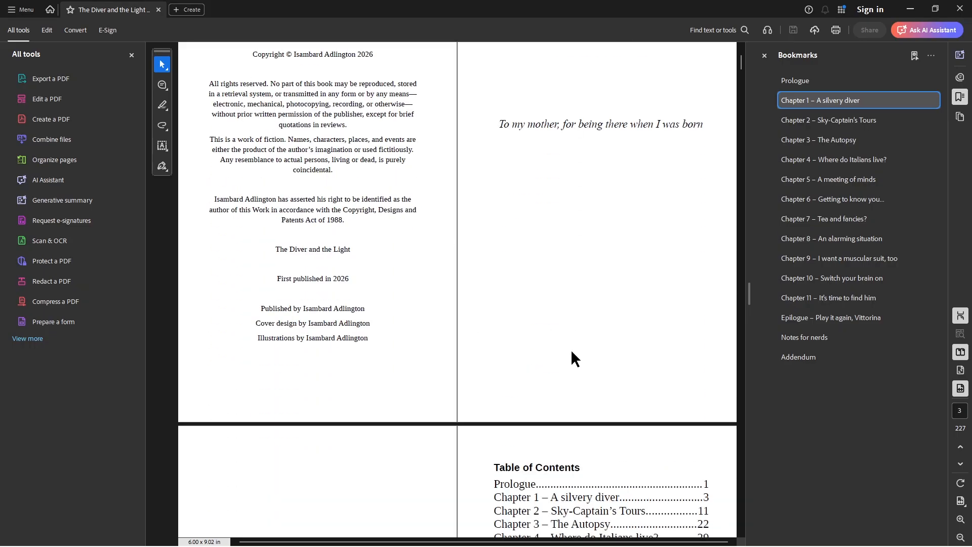
pyautogui.scroll(-4, 564, 284)
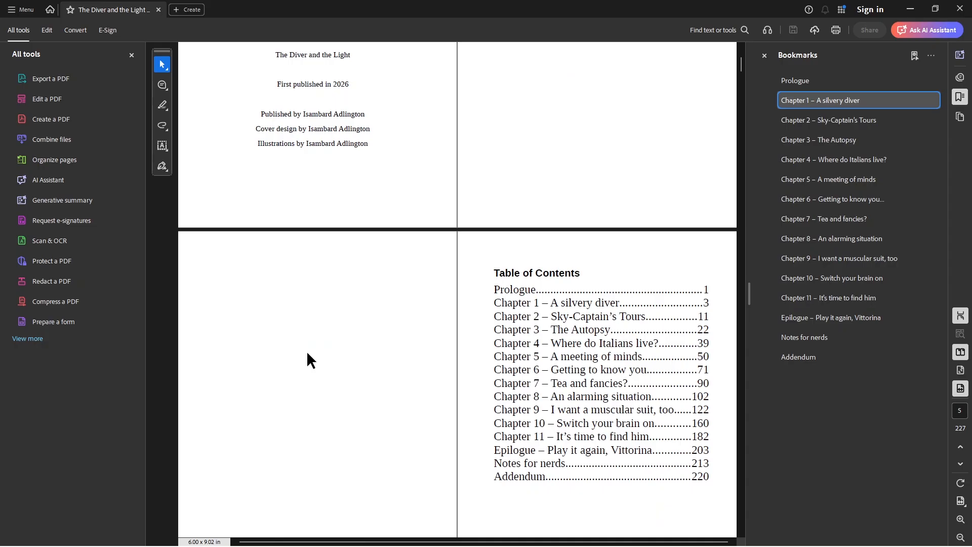
# Examine the facing-page layout from the table of contents to the start of the prologue
pyautogui.scroll(-3, 308, 354)
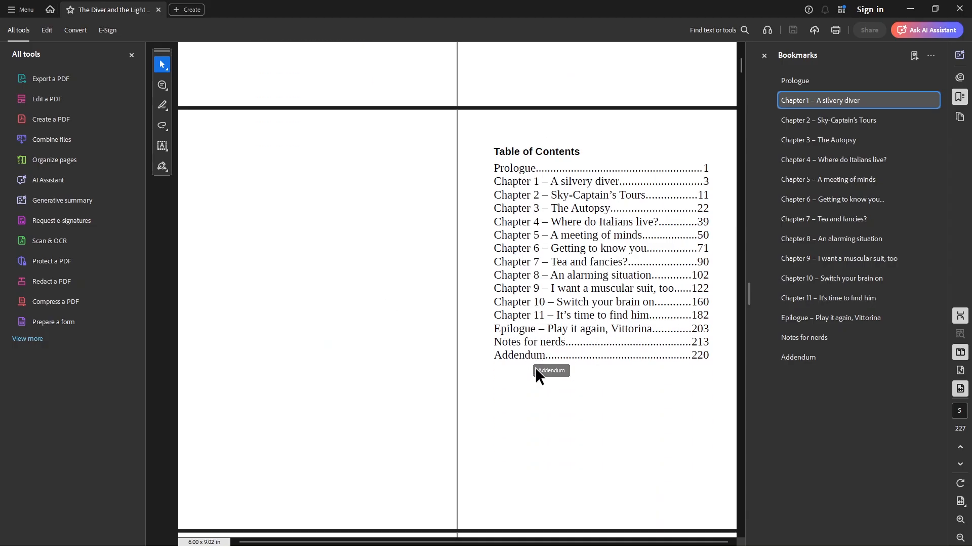
pyautogui.scroll(-2, 521, 349)
pyautogui.scroll(-5, 520, 339)
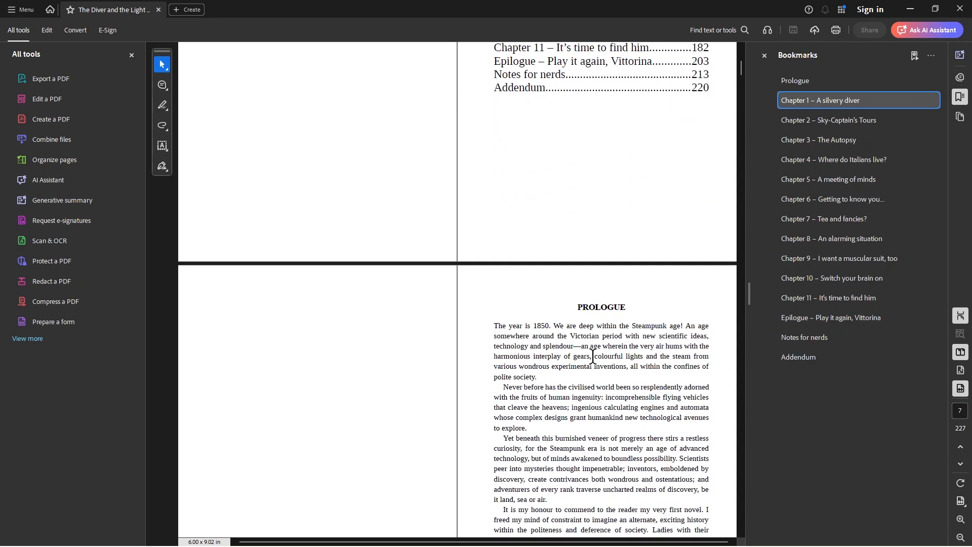
pyautogui.scroll(6, 485, 334)
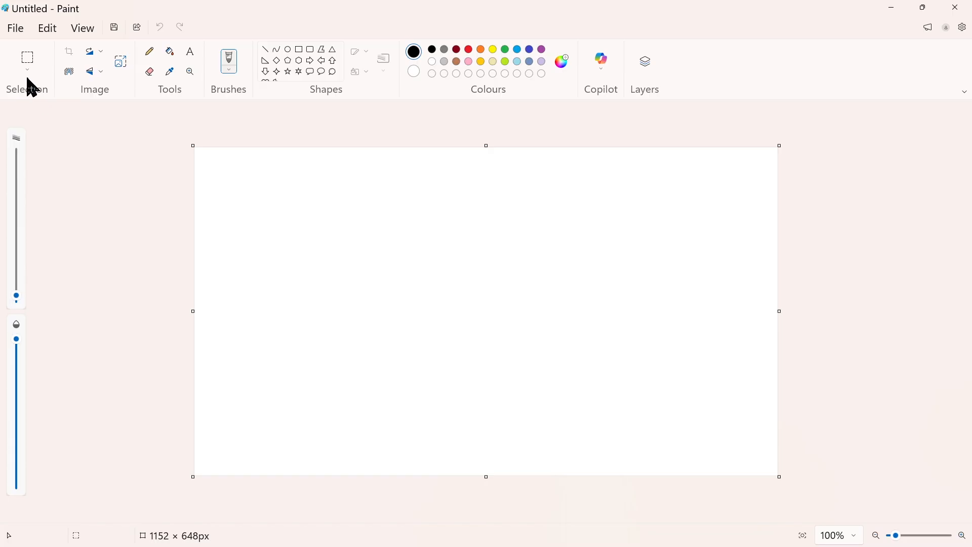
# In Paint, check the image size properties and the picture formats offered for saving
pyautogui.click(17, 30)
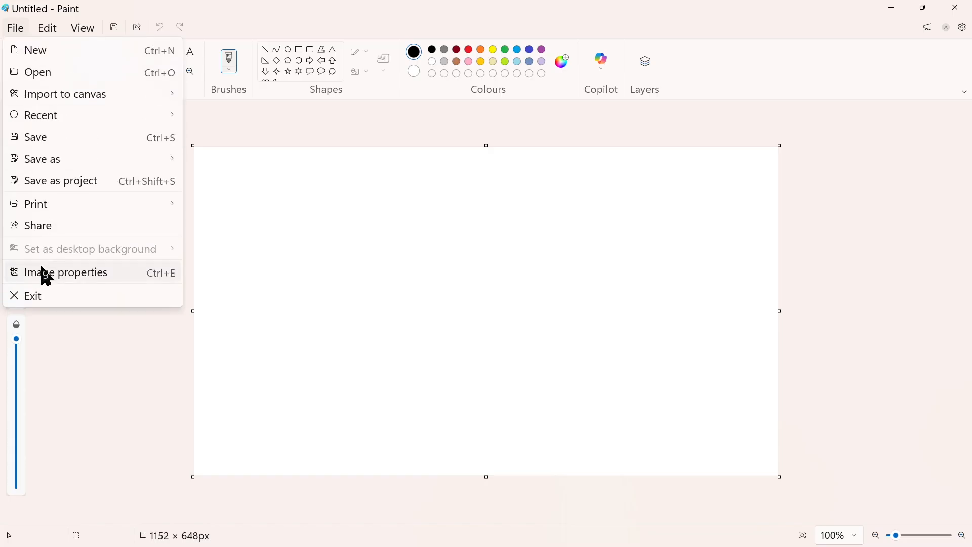
pyautogui.click(45, 276)
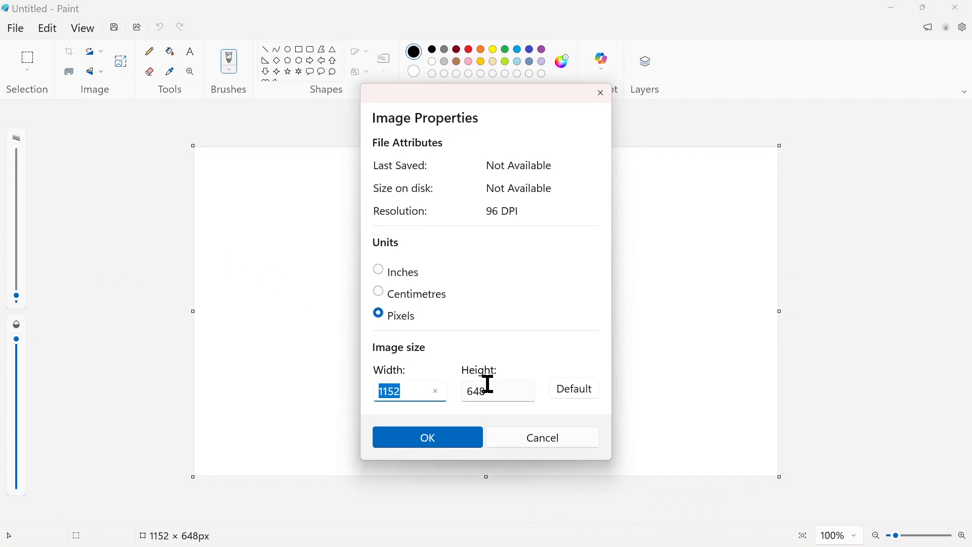
pyautogui.click(503, 442)
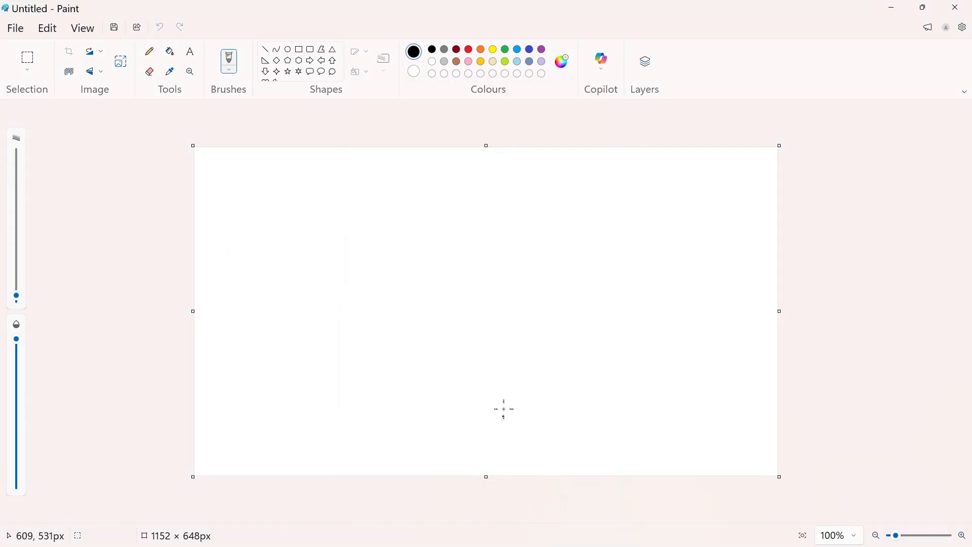
pyautogui.click(16, 29)
pyautogui.moveTo(156, 167)
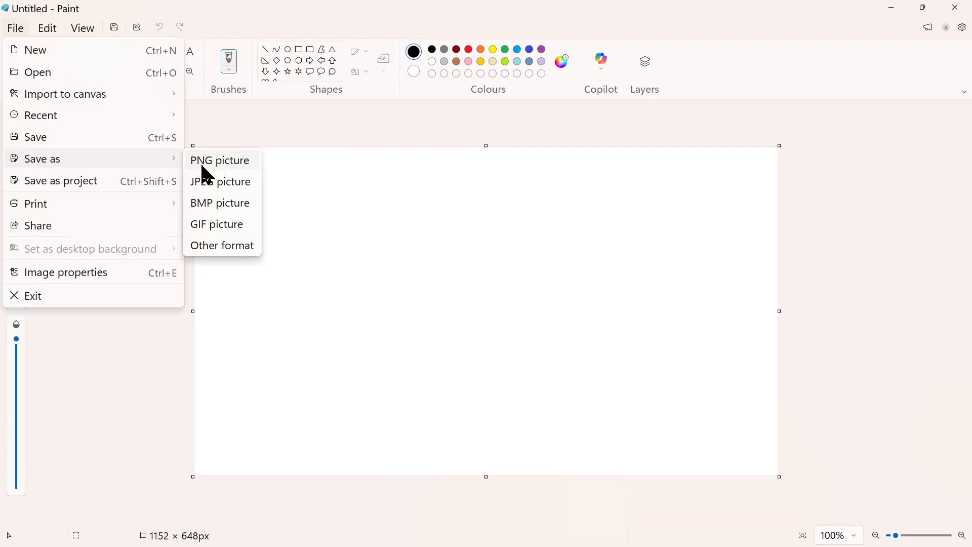
# Switch to GIMP and look over its layer commands
pyautogui.hotkey('alt', 'Tab')
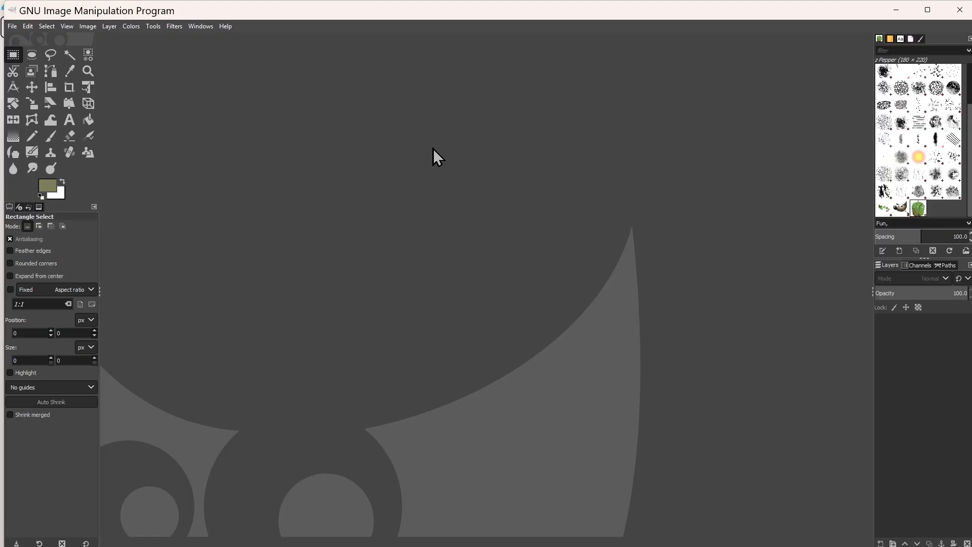
pyautogui.click(108, 26)
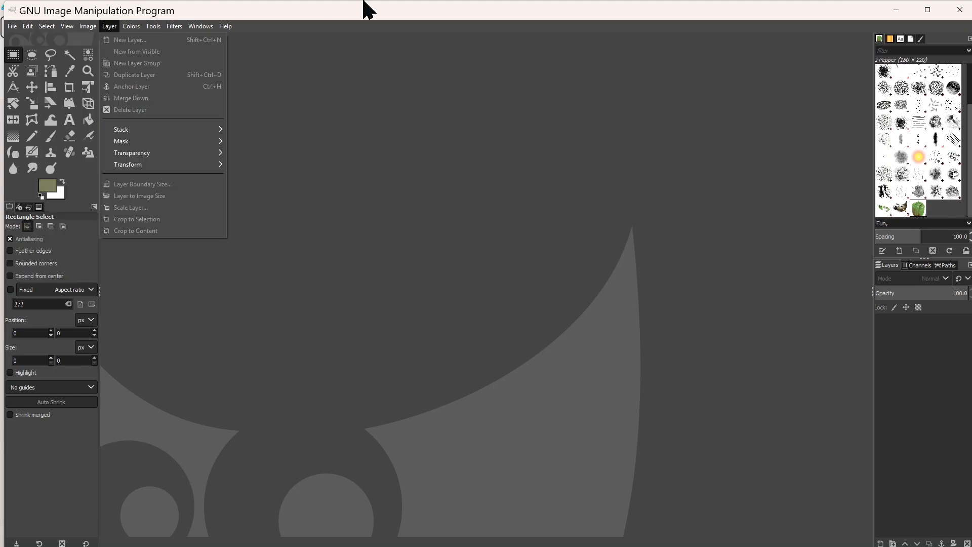
pyautogui.moveTo(69, 31)
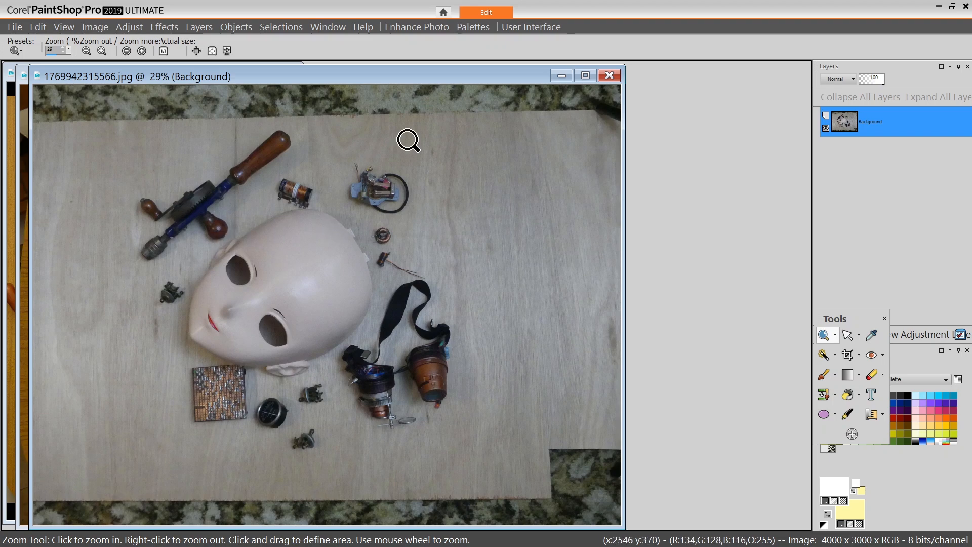
# In Corel PaintShop Pro, close the two source photos and show the front cover's Black with hold, Author and Title layers
pyautogui.click(605, 76)
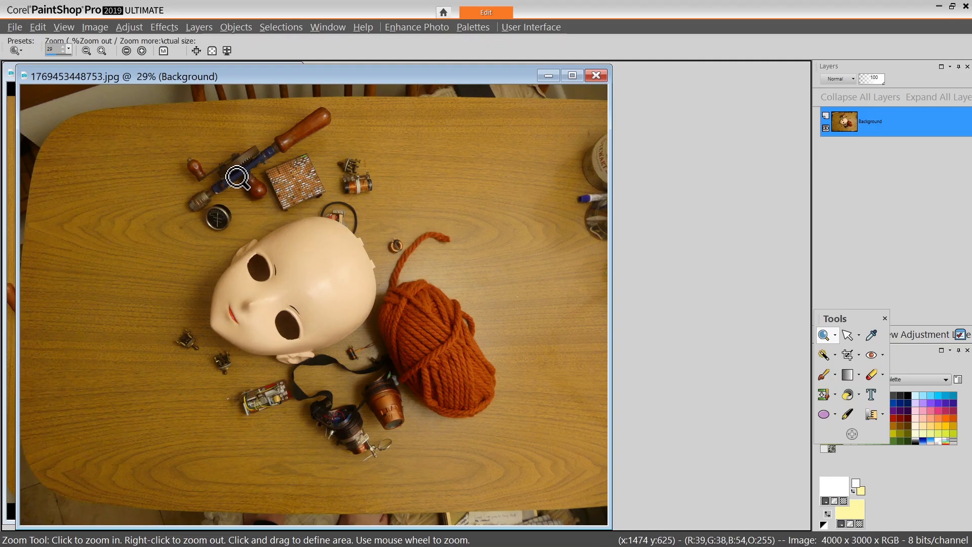
pyautogui.click(596, 75)
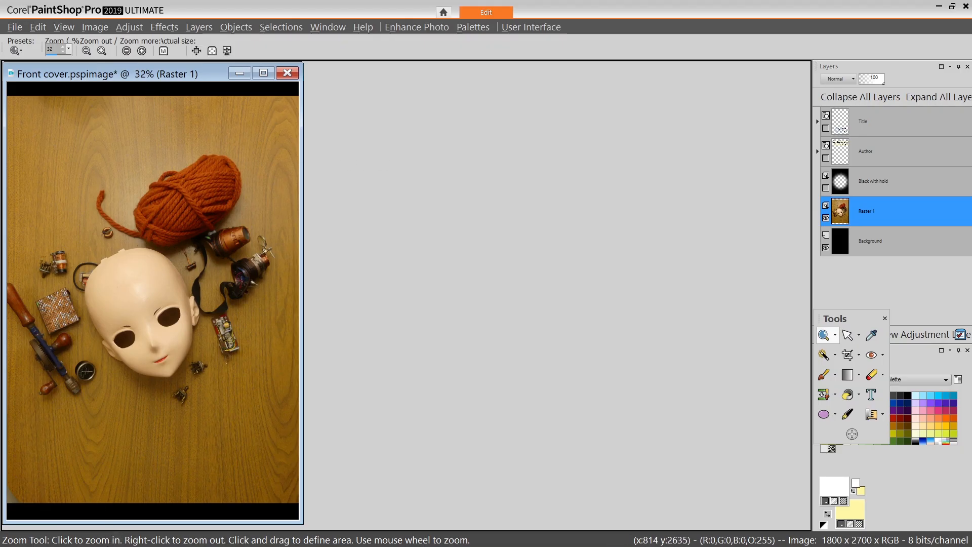
pyautogui.click(826, 188)
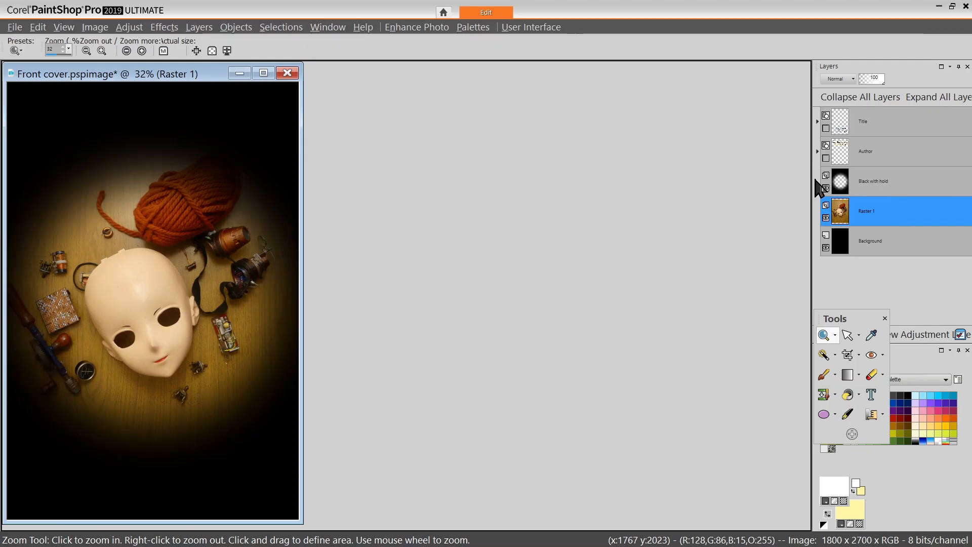
pyautogui.click(282, 101)
pyautogui.moveTo(206, 75); pyautogui.dragTo(420, 67)
pyautogui.rightClick(402, 170)
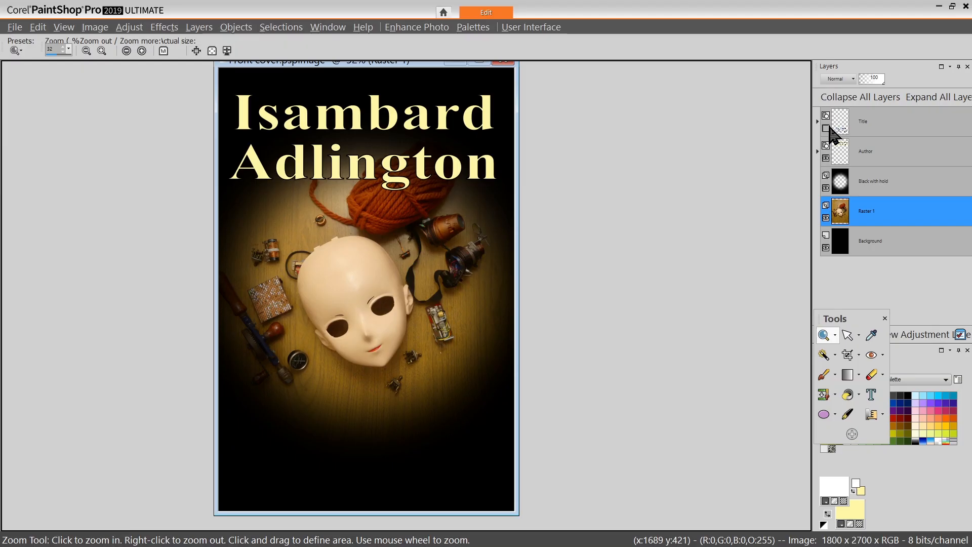
pyautogui.click(826, 128)
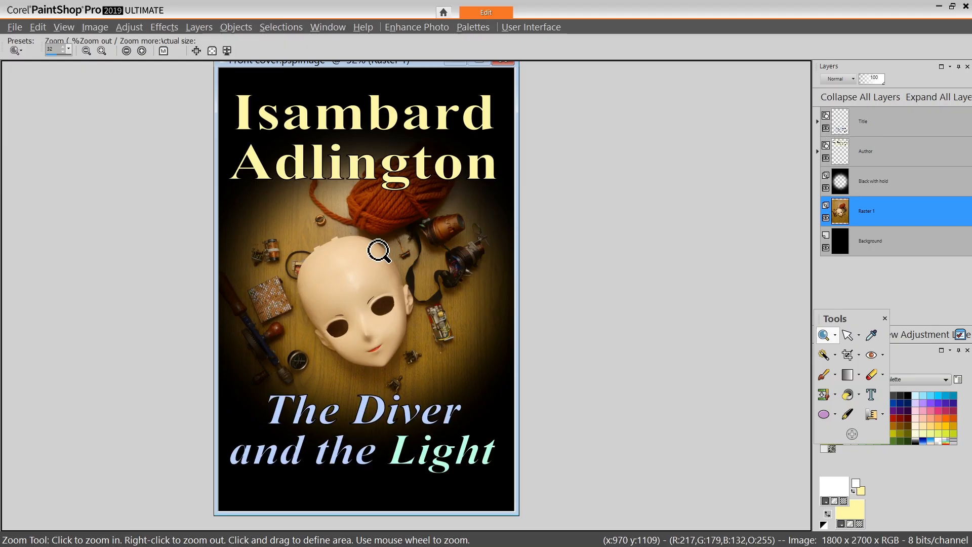
# Open Save As for the front cover image
pyautogui.click(16, 30)
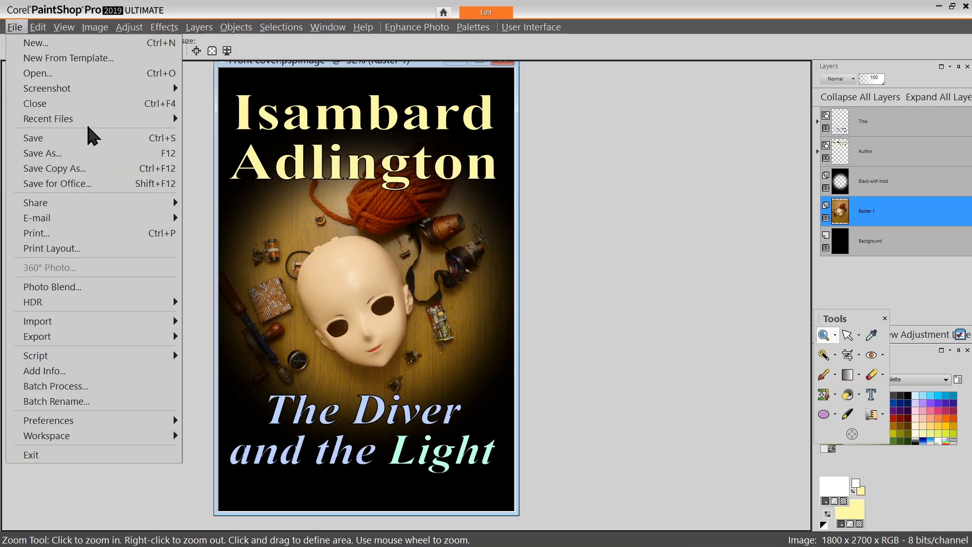
pyautogui.click(111, 153)
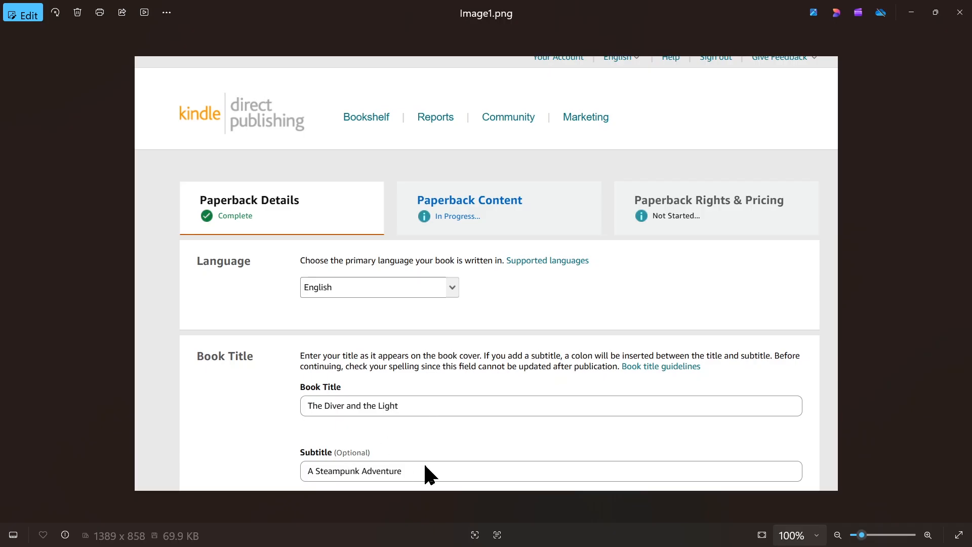
# In the image viewer, review the KDP Paperback Details captures covering edition, author, description, audience, categories, keywords and release date
pyautogui.press('Right')
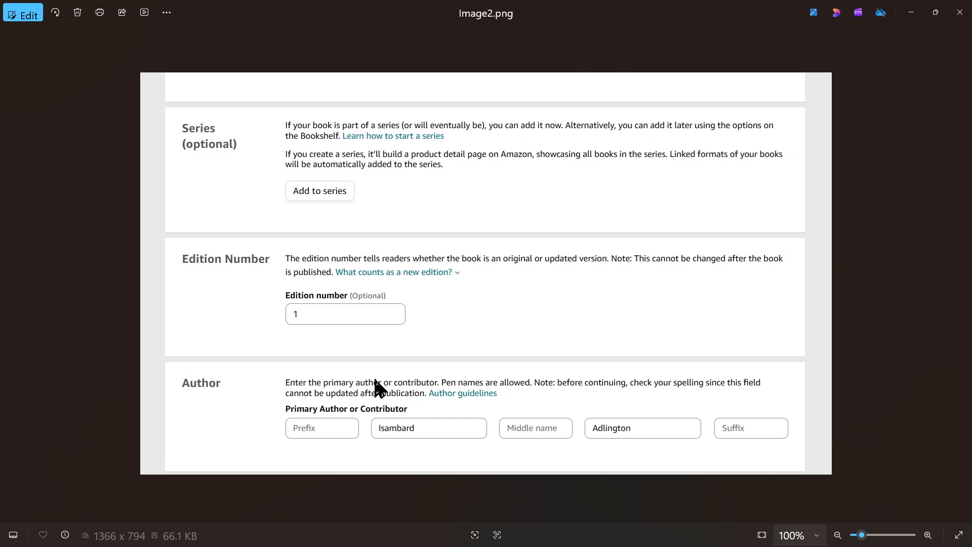
pyautogui.press('Right')
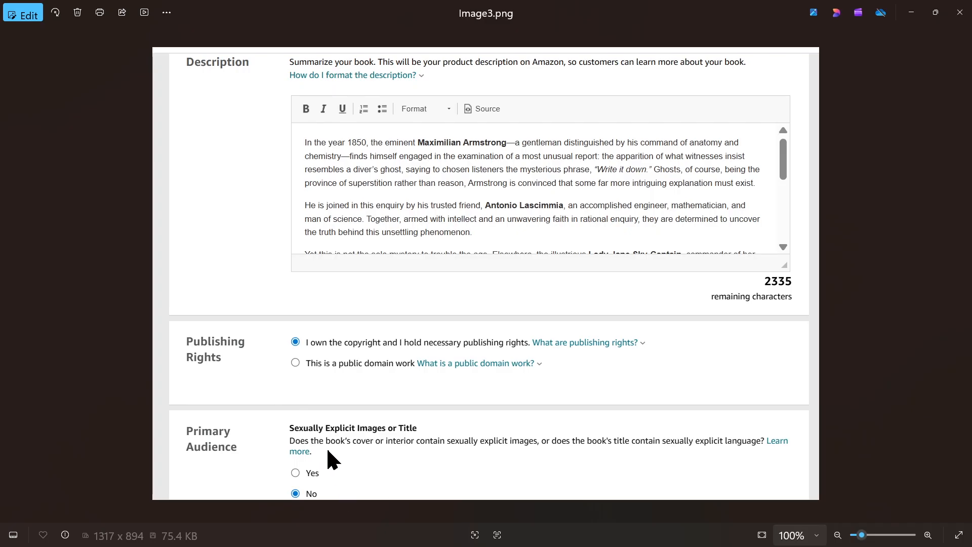
pyautogui.press('Right')
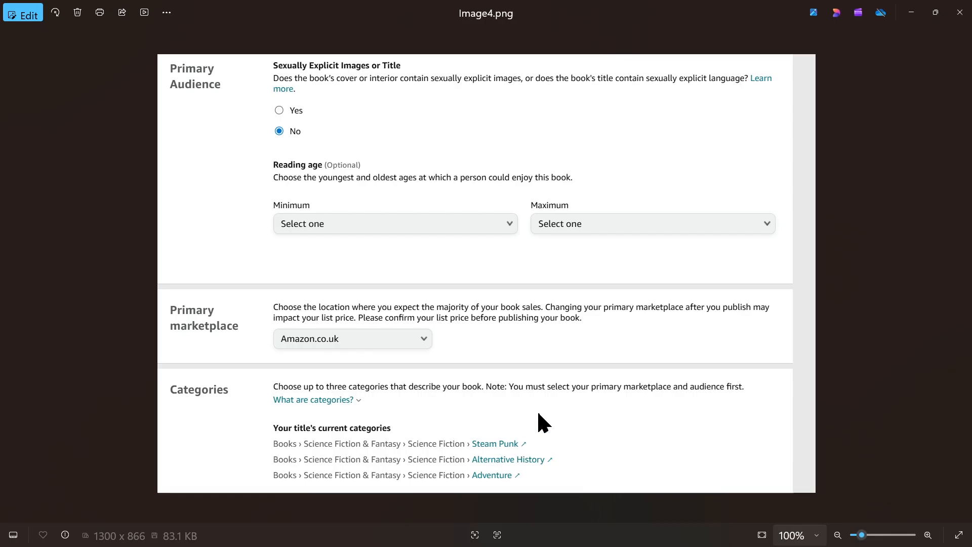
pyautogui.press('Right')
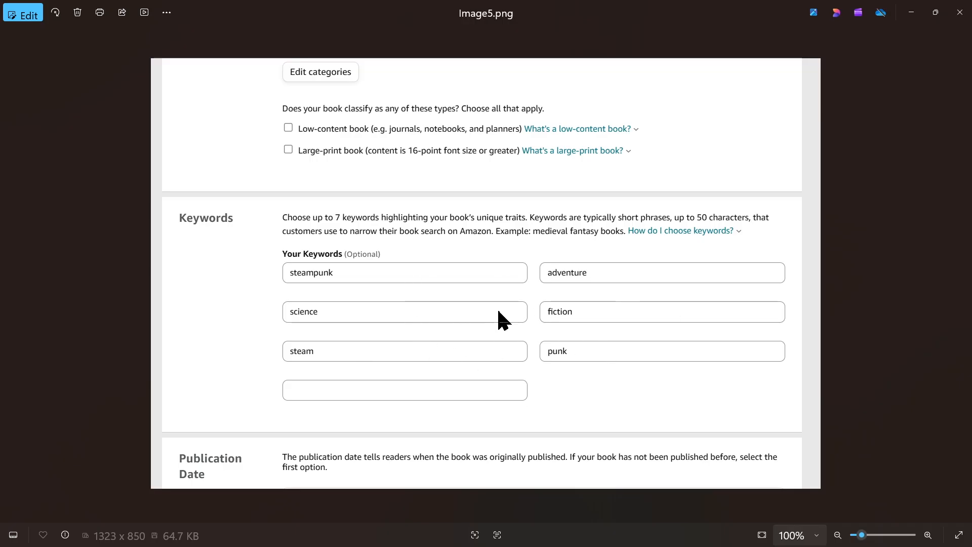
pyautogui.press('Right')
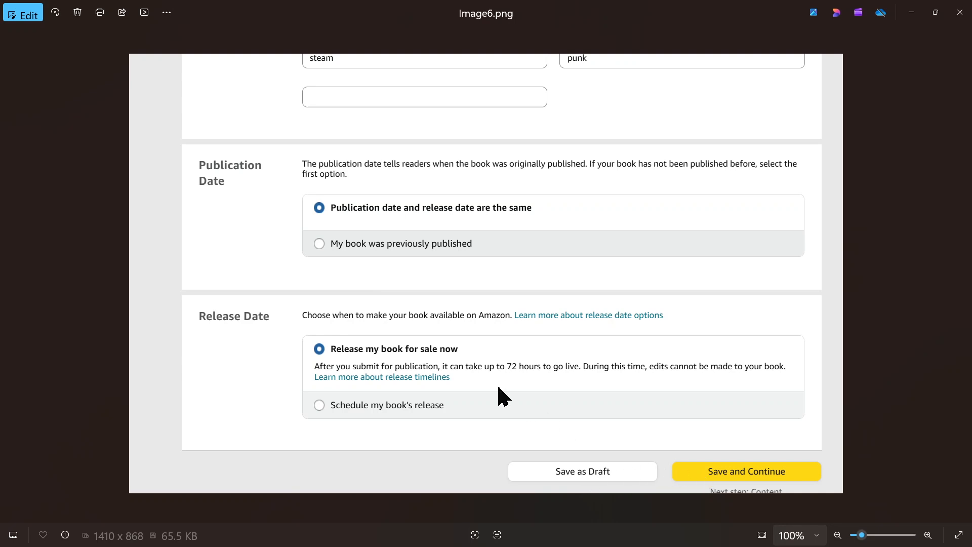
# Review the Paperback Content captures covering the ISBN, print options, trim size, bleed, cover finish, manuscript and book cover
pyautogui.press('Right')
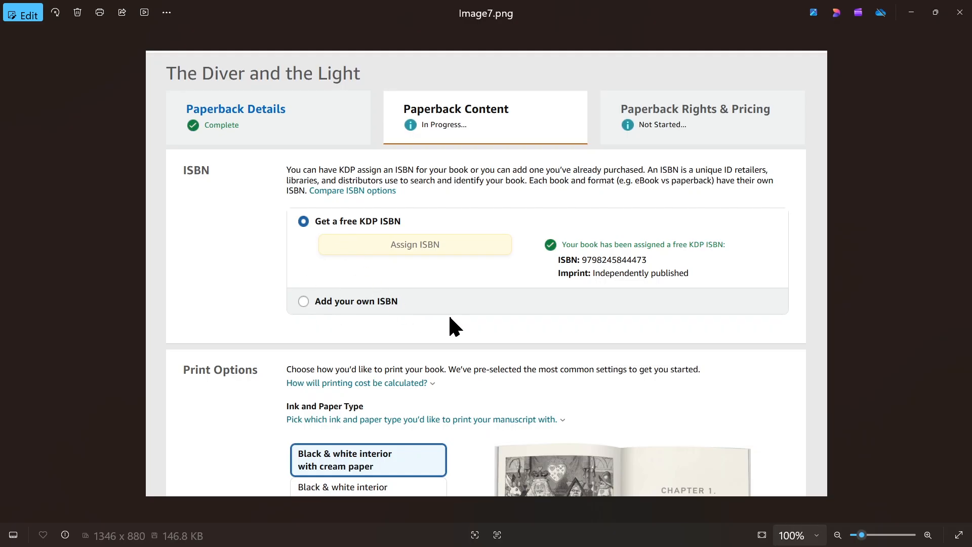
pyautogui.press('Right')
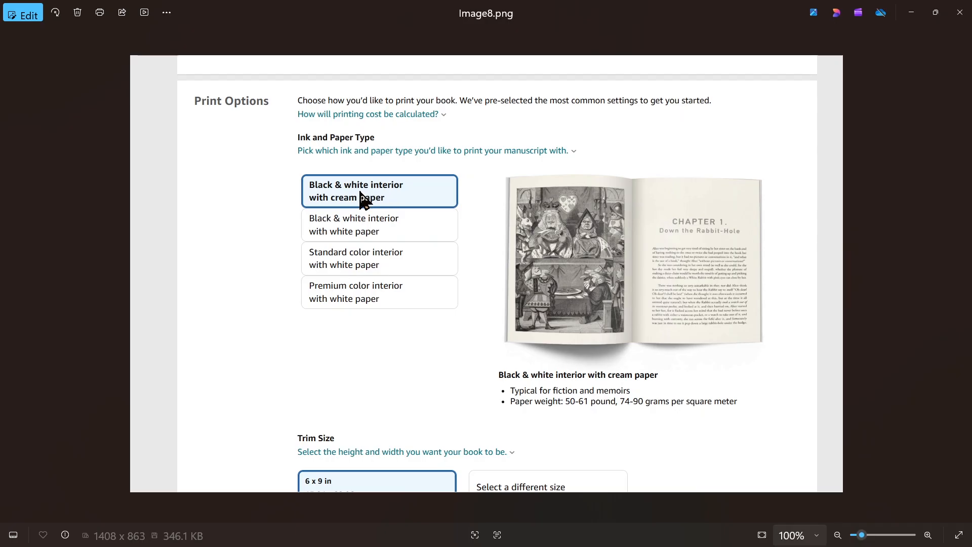
pyautogui.press('Right')
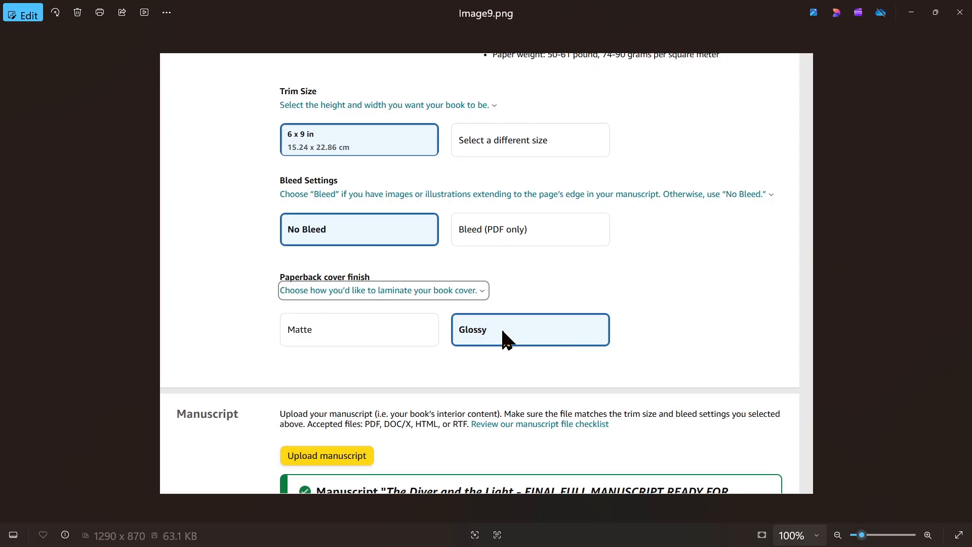
pyautogui.press('Right')
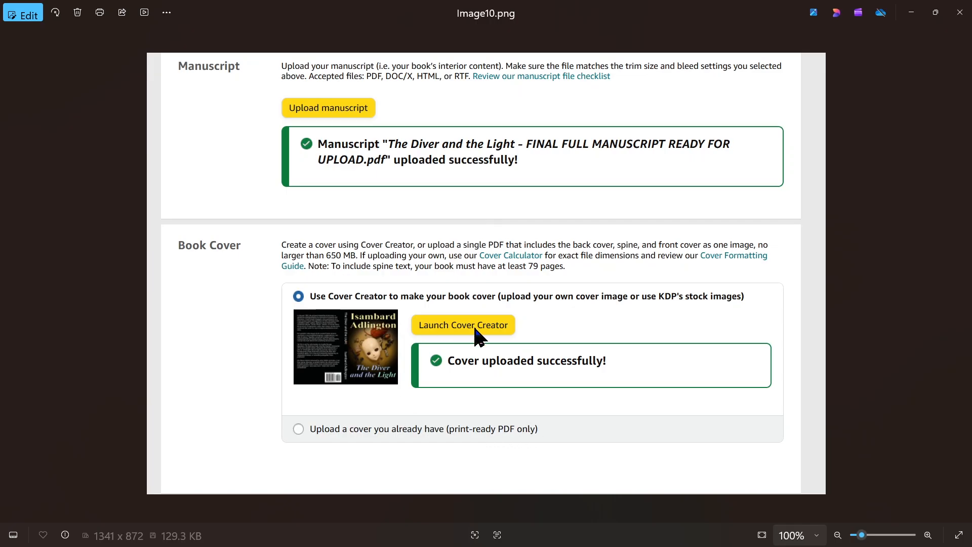
# Review the Cover Creator captures, from the quick tutorial through styling and editing to the full cover preview
pyautogui.press('Right')
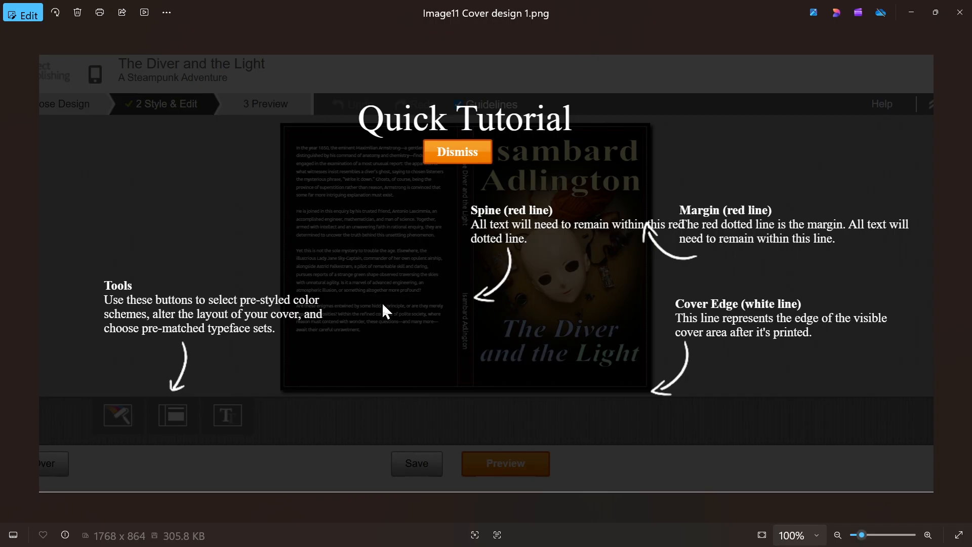
pyautogui.press('Right')
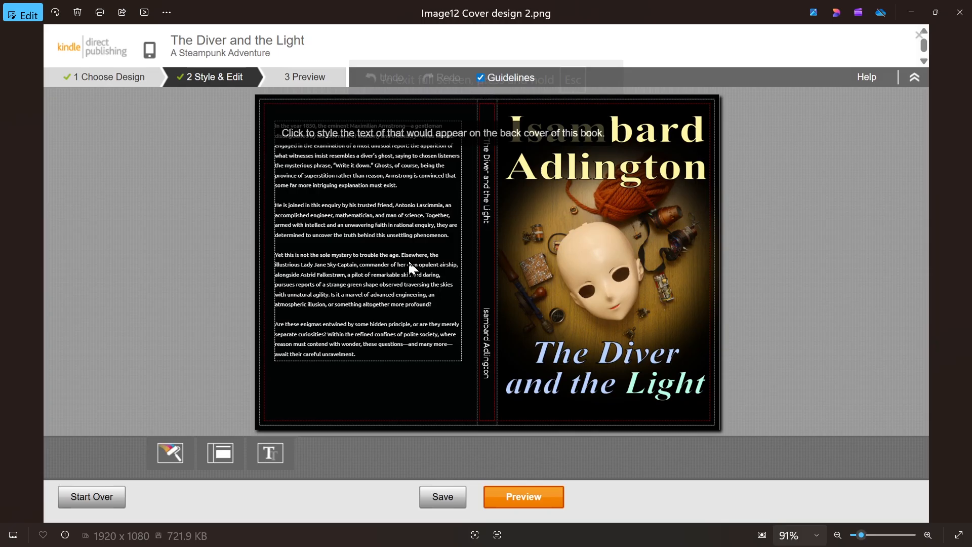
pyautogui.press('Right')
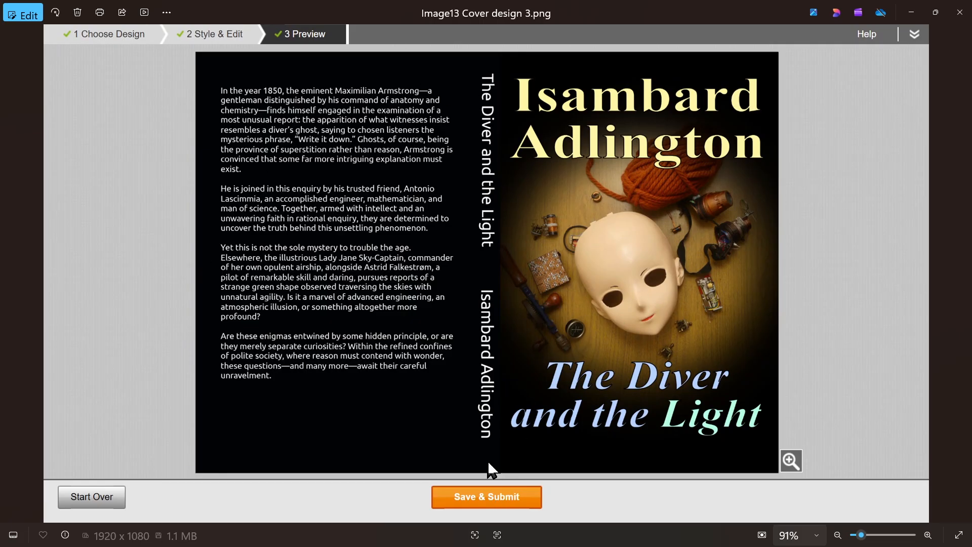
# Review the AI-generated content declaration and the Print Previewer captures of the cover and the interior page spreads
pyautogui.press('Right')
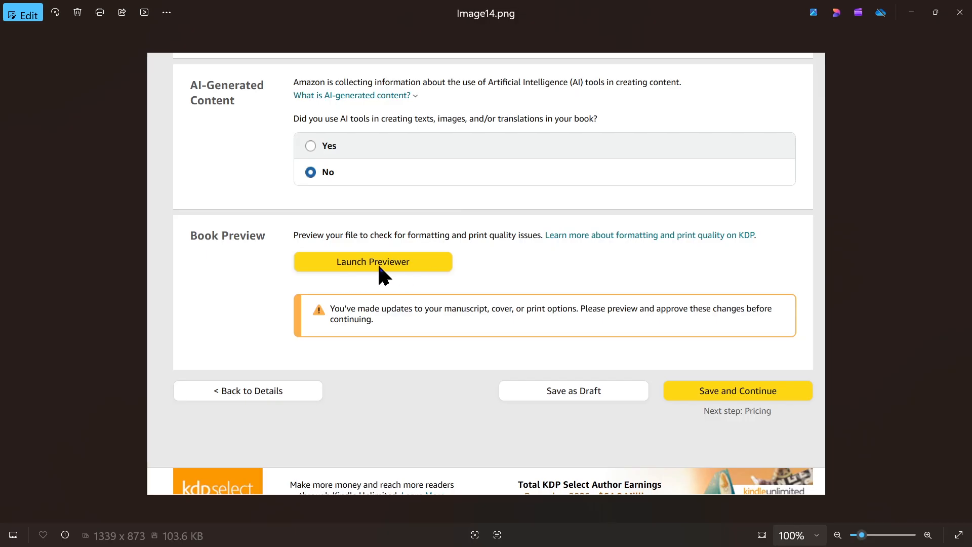
pyautogui.press('Right')
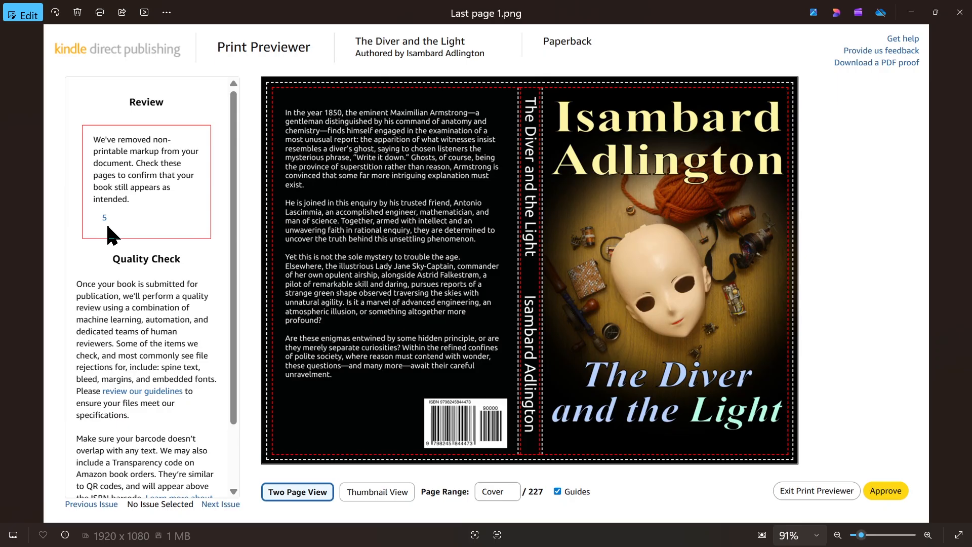
pyautogui.press('Right')
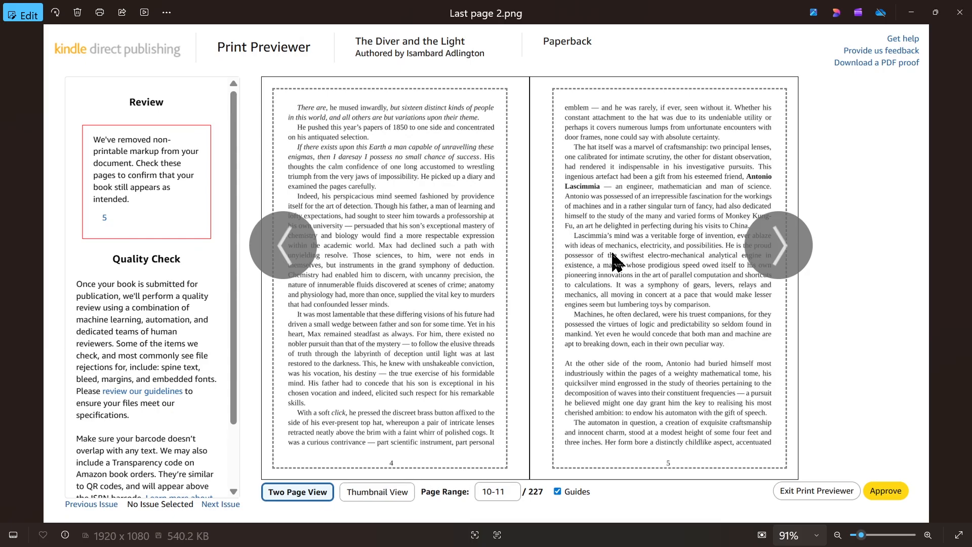
pyautogui.press('Right')
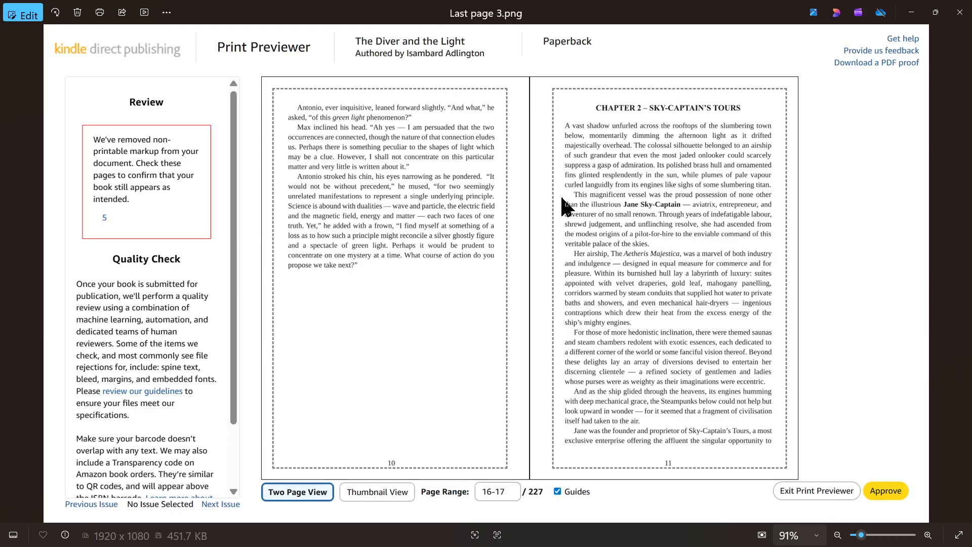
# Review the Paperback Rights & Pricing captures covering territories, list prices, terms and the book proof request
pyautogui.press('Right')
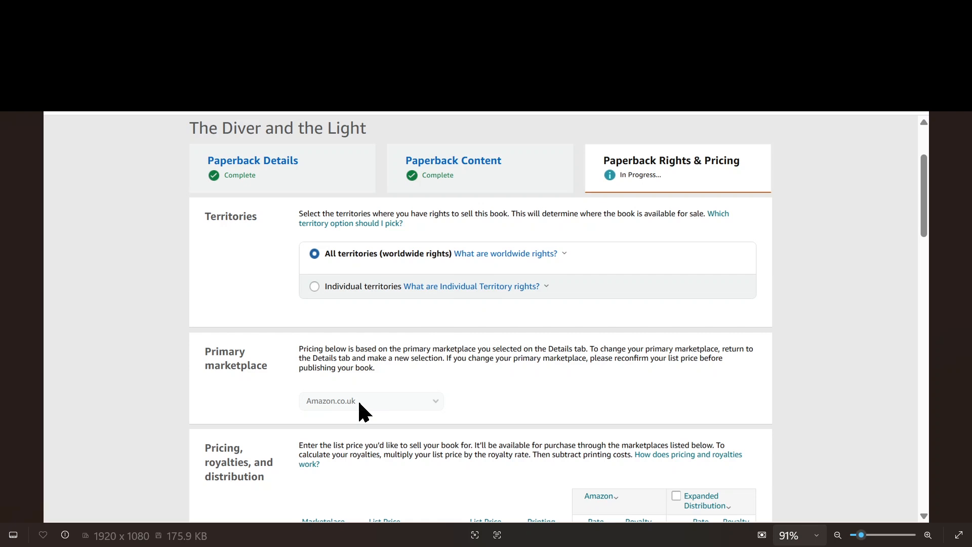
pyautogui.press('Right')
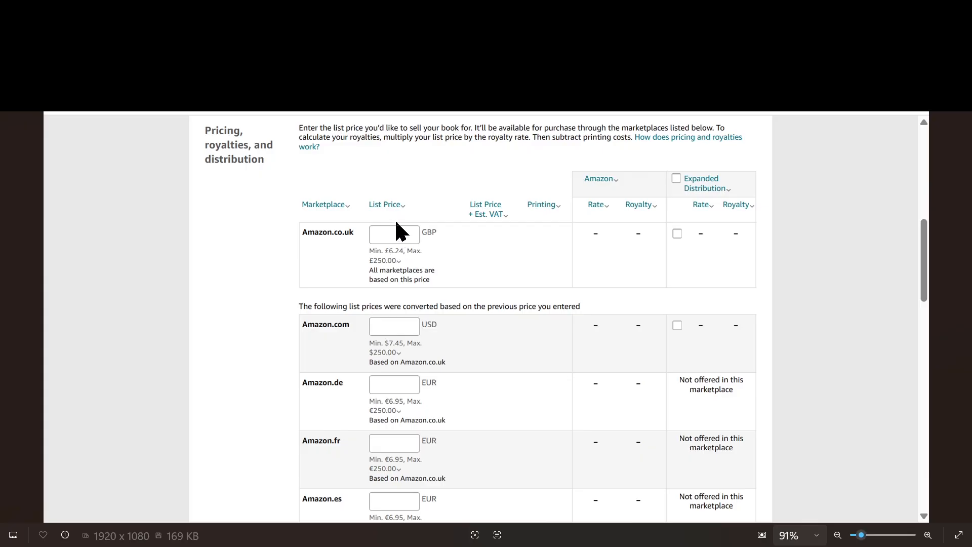
pyautogui.press('Right')
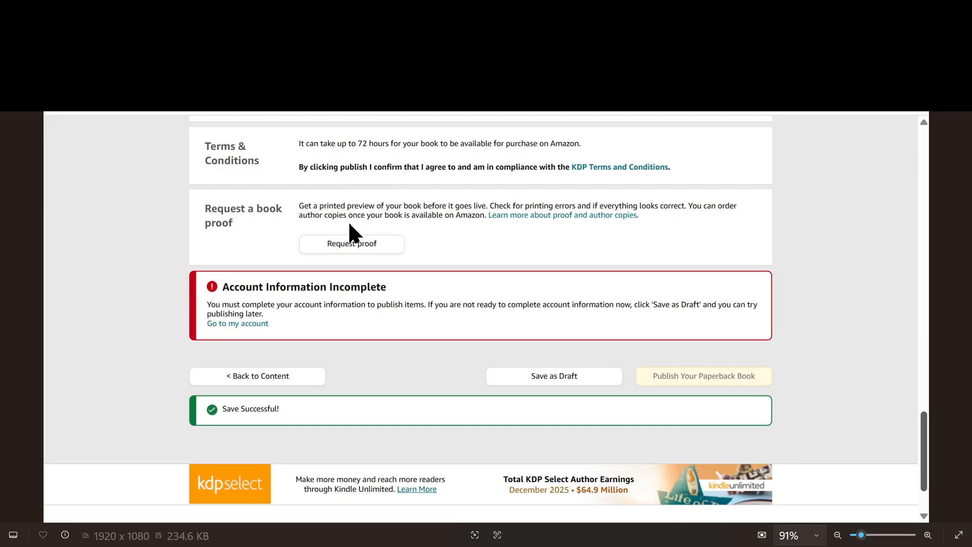